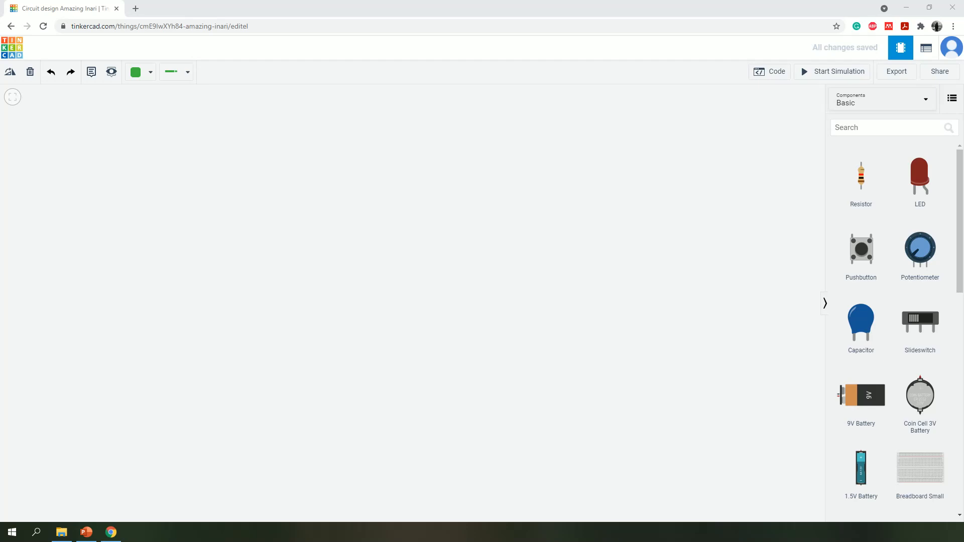
- Search the components for "power s" and place a Power Supply in the workspace
click(852, 125)
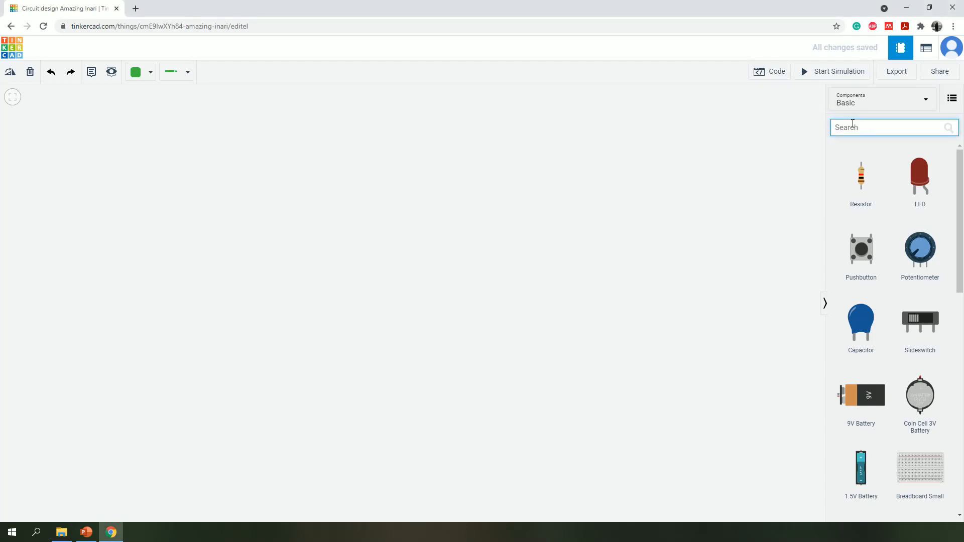
text(powe)
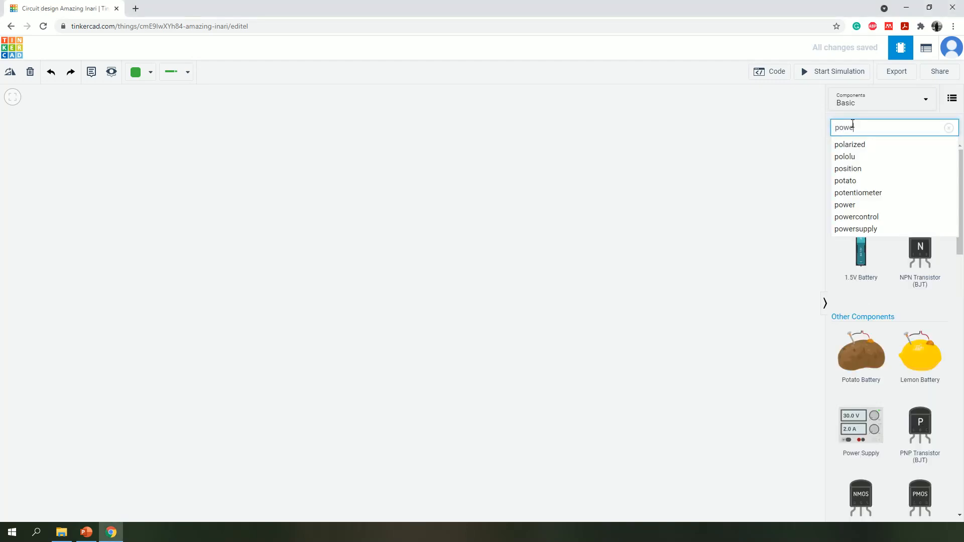
text(r s)
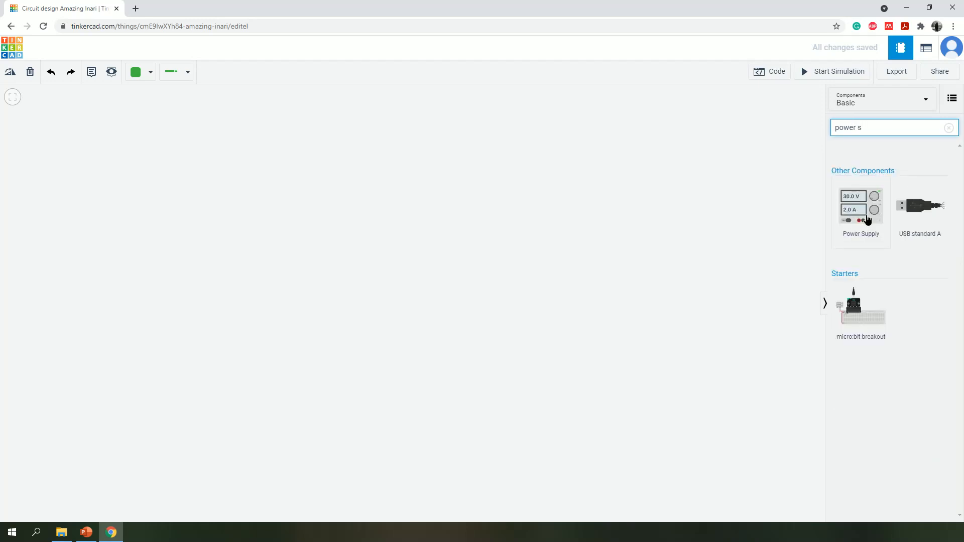
drag(868, 219, 335, 275)
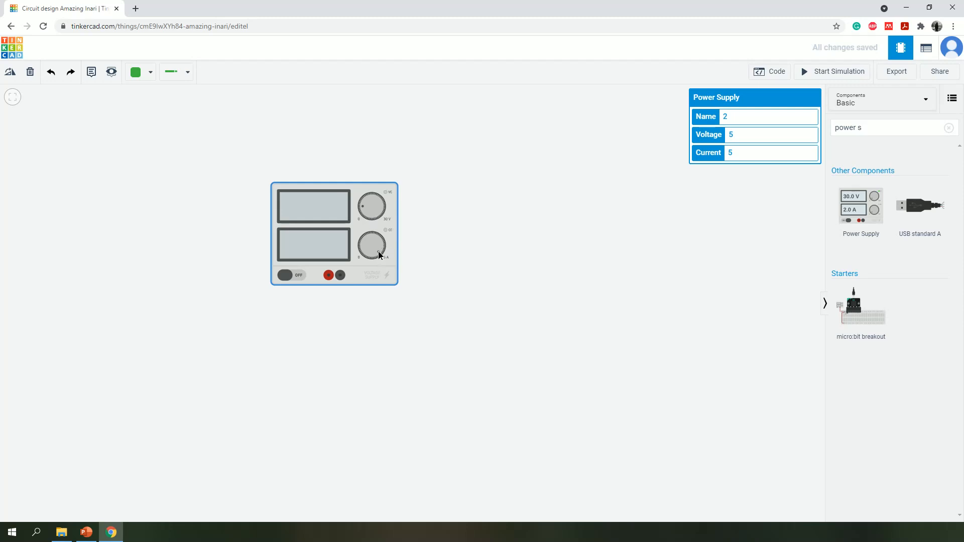
drag(378, 251, 375, 259)
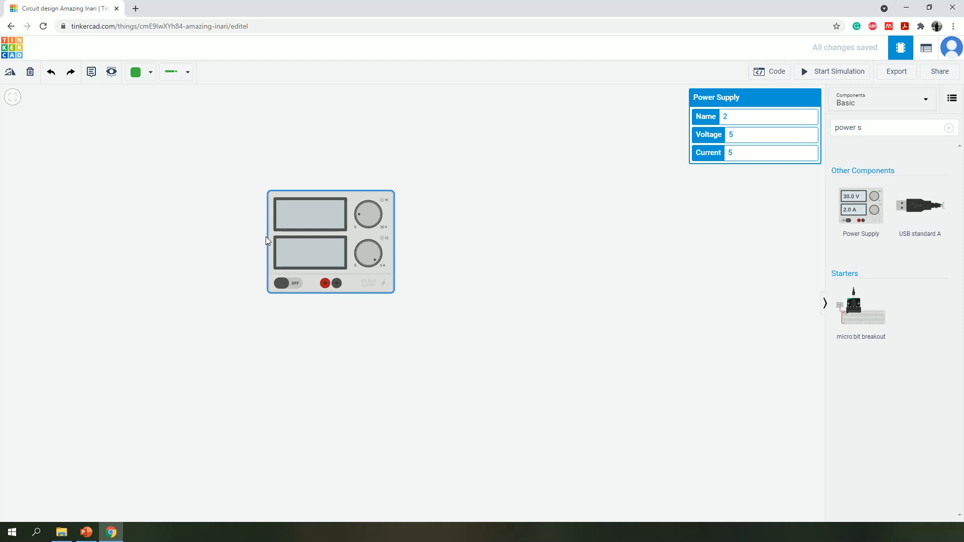
click(696, 212)
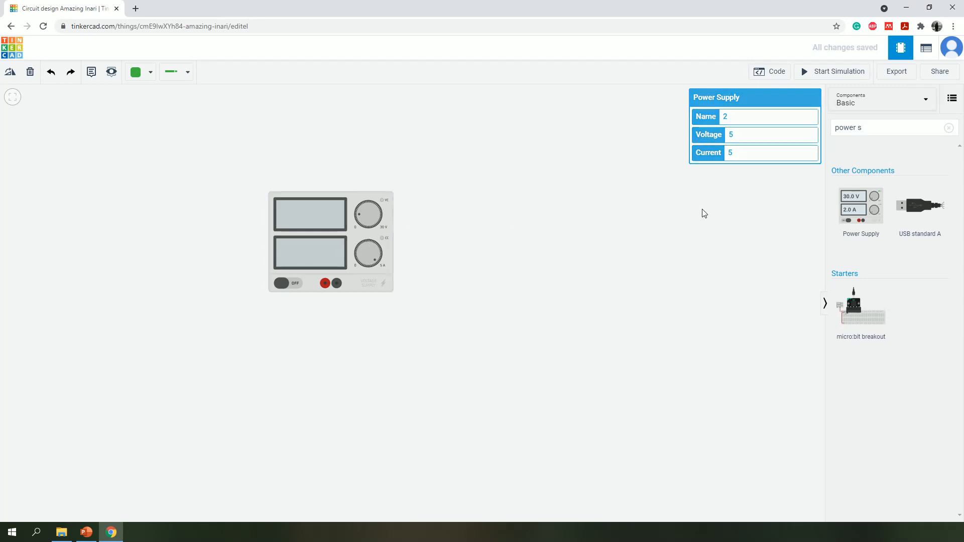
- Clear the component search and place three resistors to the right of the power supply, two above and one below
double_click(868, 129)
key(BackSpace)
key(BackSpace)
key(BackSpace)
key(BackSpace)
key(BackSpace)
key(BackSpace)
key(BackSpace)
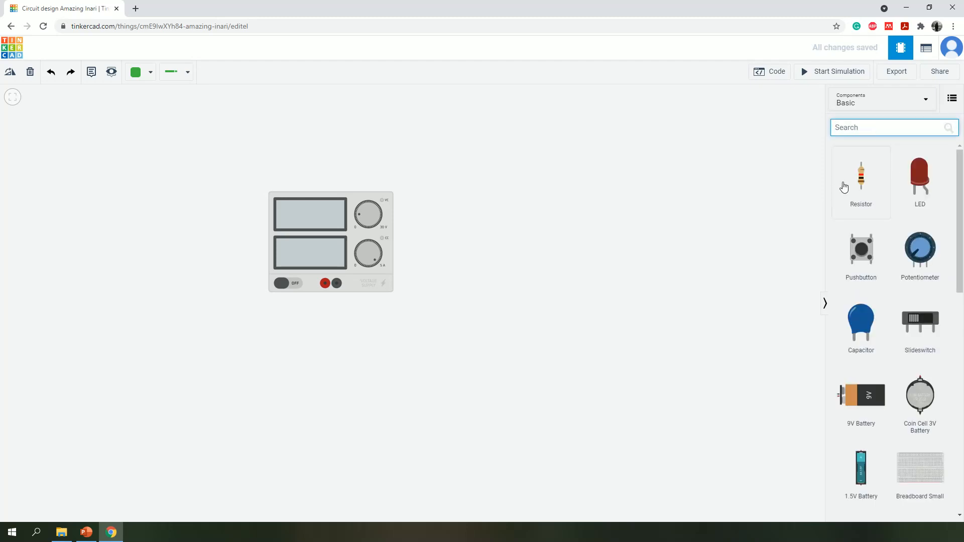
drag(862, 180, 800, 183)
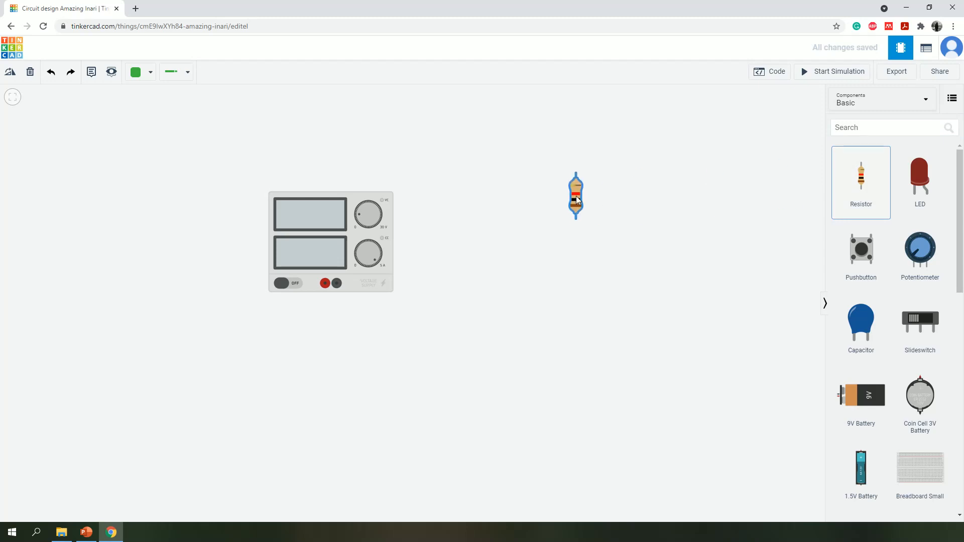
drag(577, 196, 577, 197)
drag(864, 185, 590, 297)
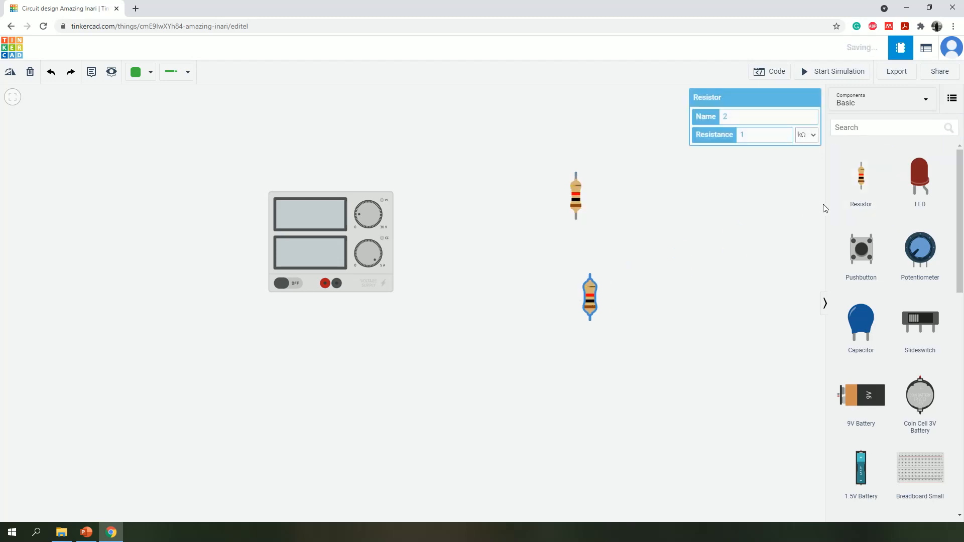
drag(862, 181, 682, 219)
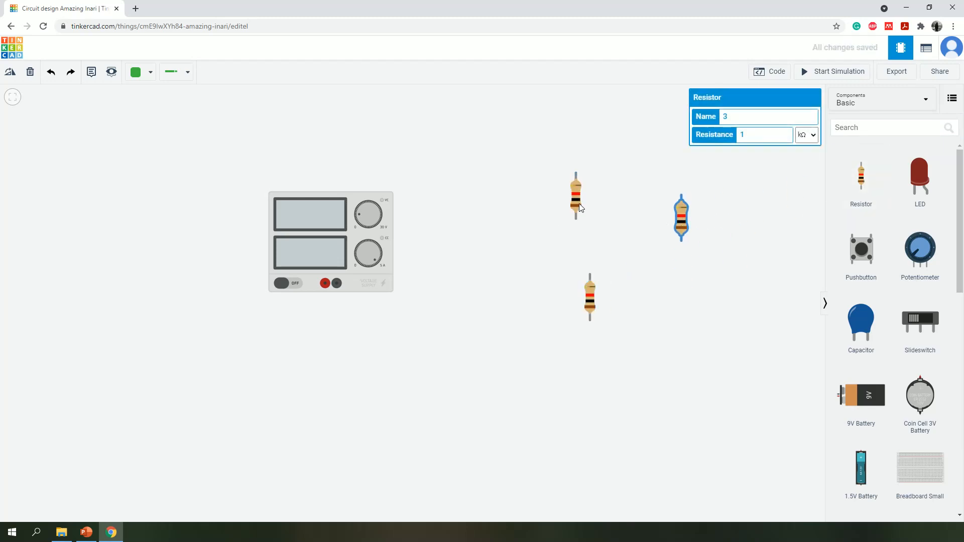
- Move the upper right resistor roughly level with the upper left one and set its resistance to 10 kΩ
drag(573, 196, 569, 193)
click(678, 212)
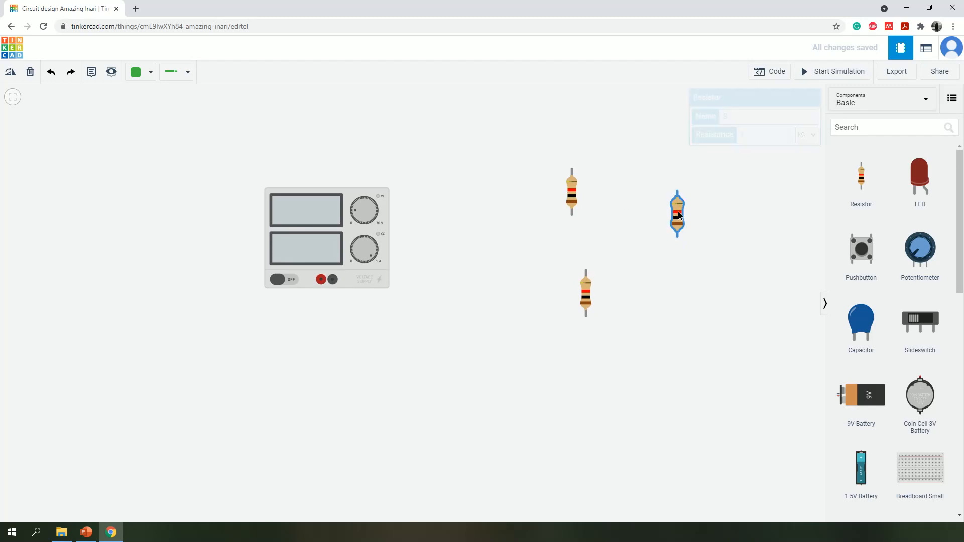
drag(678, 212, 659, 184)
double_click(782, 137)
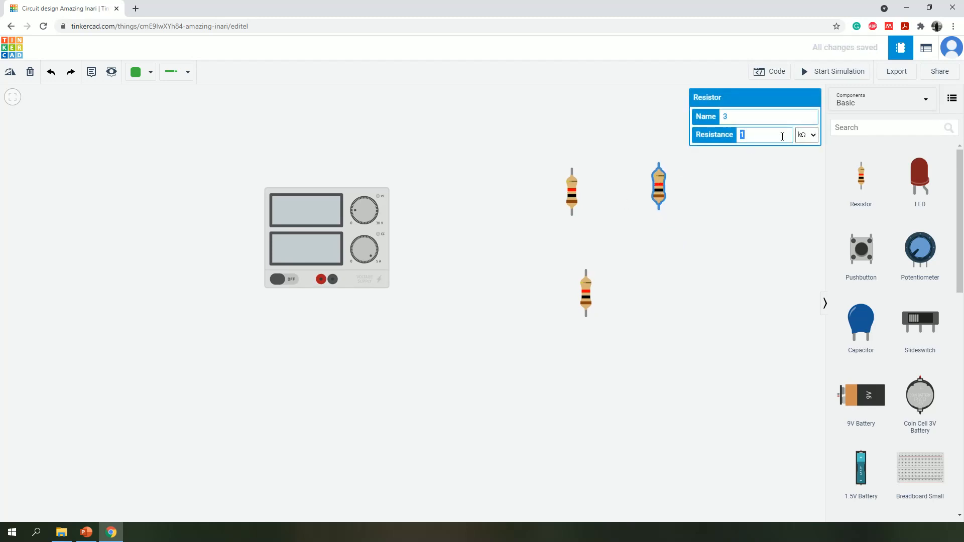
text(10)
click(762, 280)
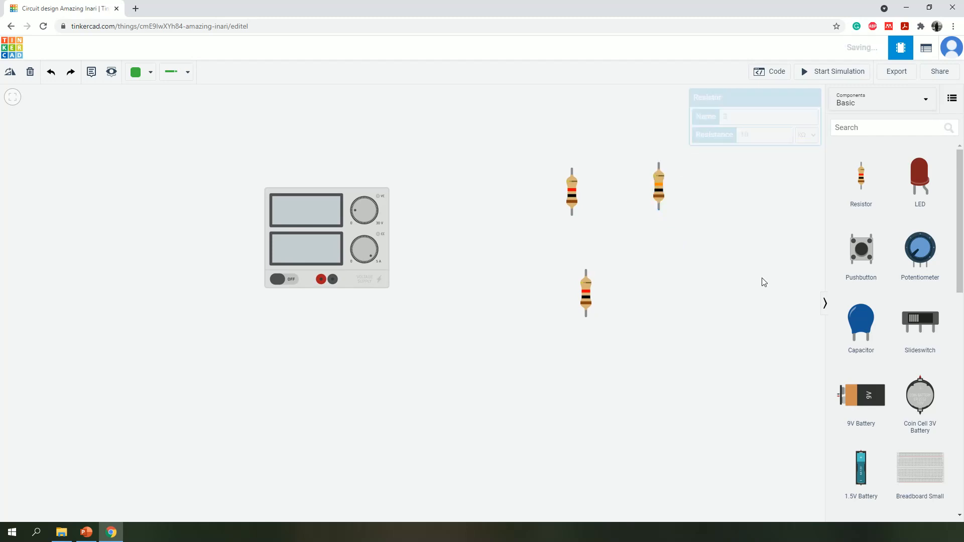
- Set the lower resistor's resistance to 5 kΩ and shift it between the two upper resistors
click(586, 291)
click(759, 136)
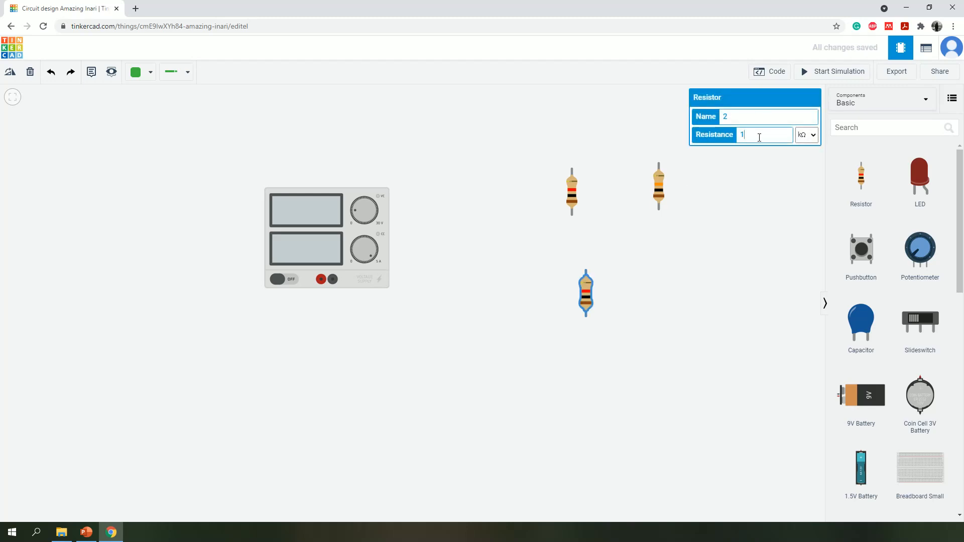
text(5)
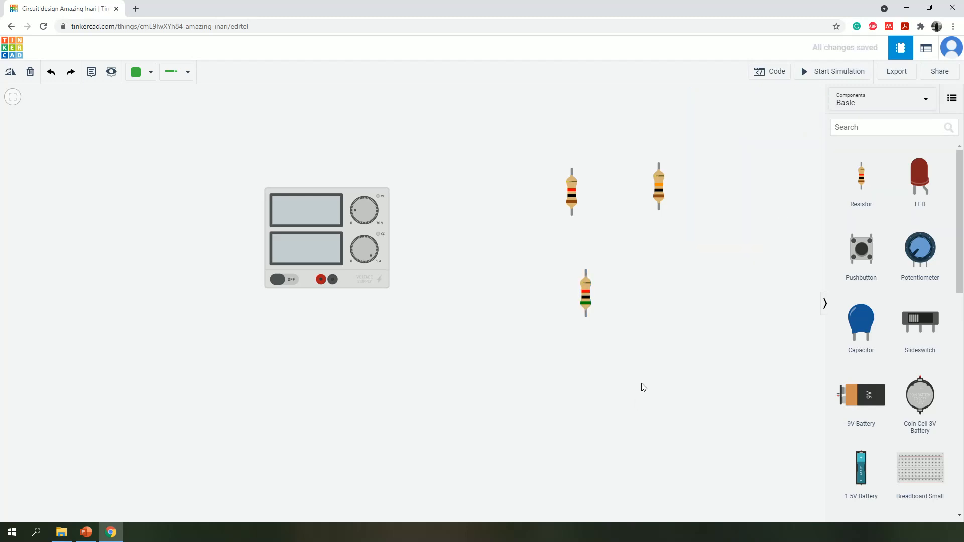
drag(586, 293, 601, 285)
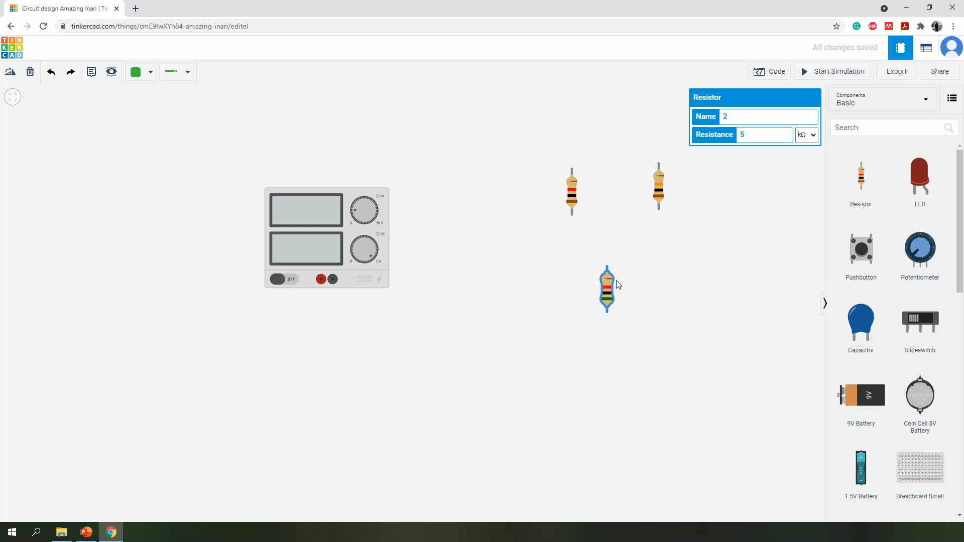
- Wire the bottom terminals of both upper resistors to the top terminal of the 5 kΩ resistor
click(572, 215)
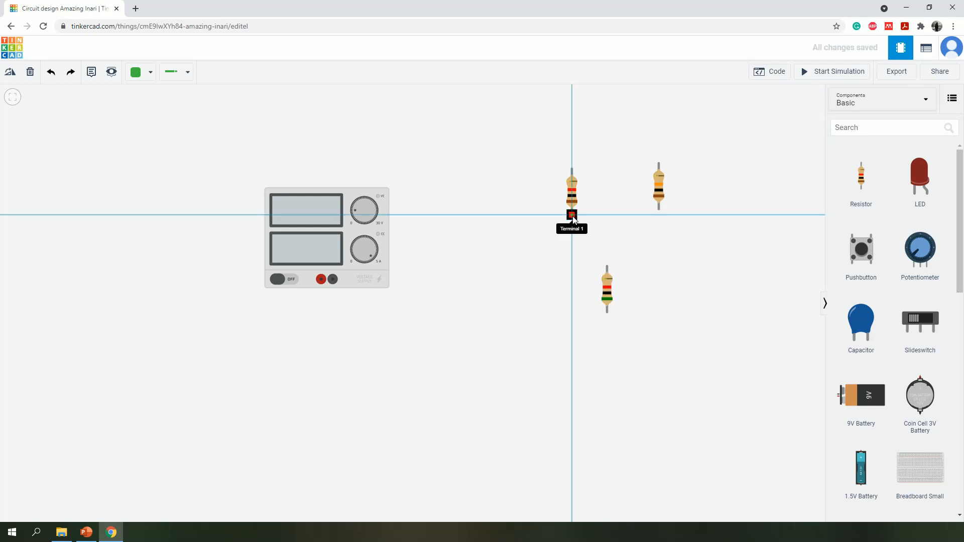
click(607, 266)
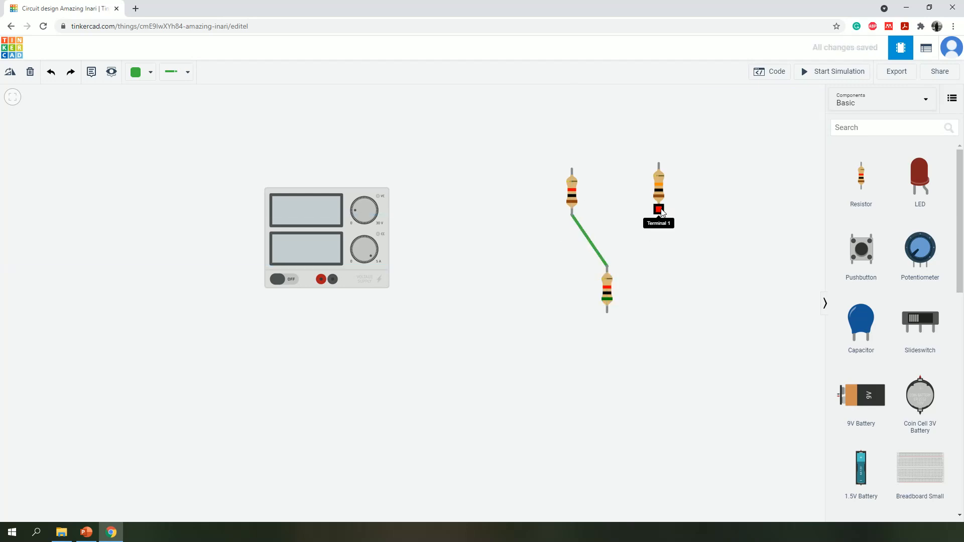
click(659, 209)
click(608, 266)
- Wire the power supply's negative terminal to the bottom terminal of the 5 kΩ resistor, routing the wire below the components
click(332, 280)
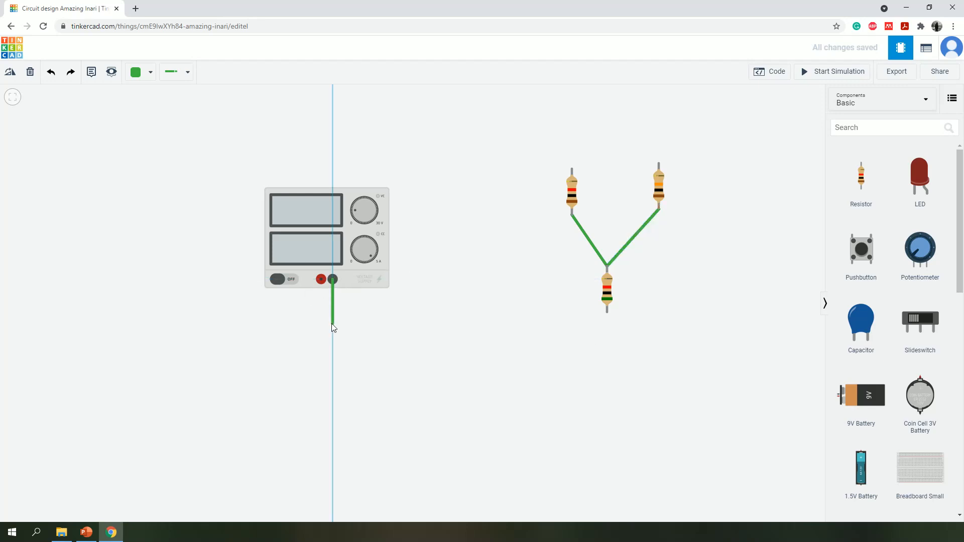
click(333, 324)
click(594, 331)
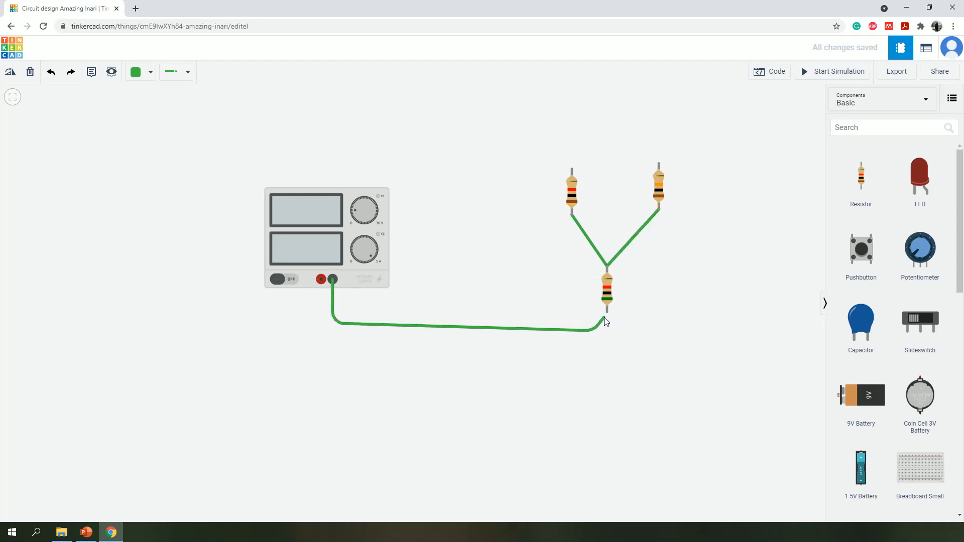
click(608, 312)
- Wire the power supply's positive terminal to the top terminal of the upper left resistor, routing the wire above the supply
click(321, 279)
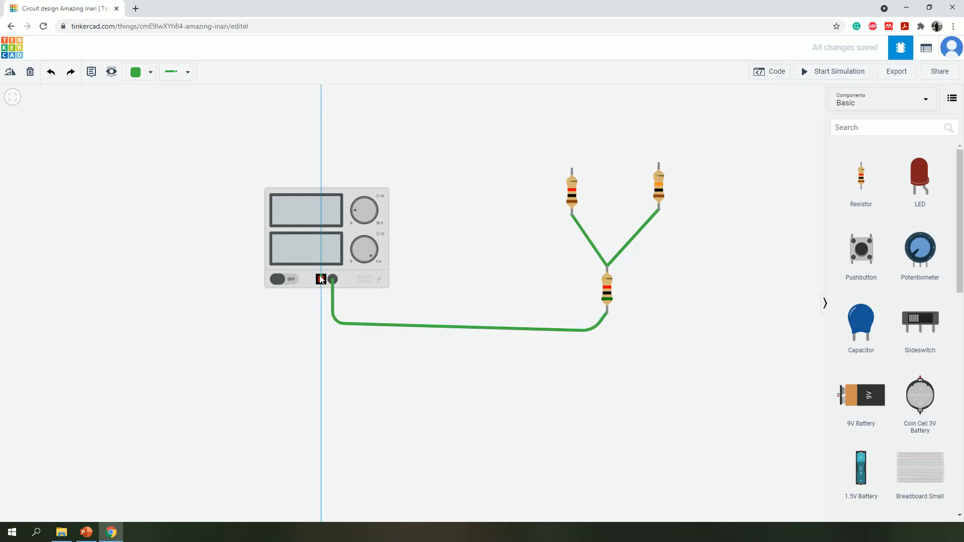
click(320, 152)
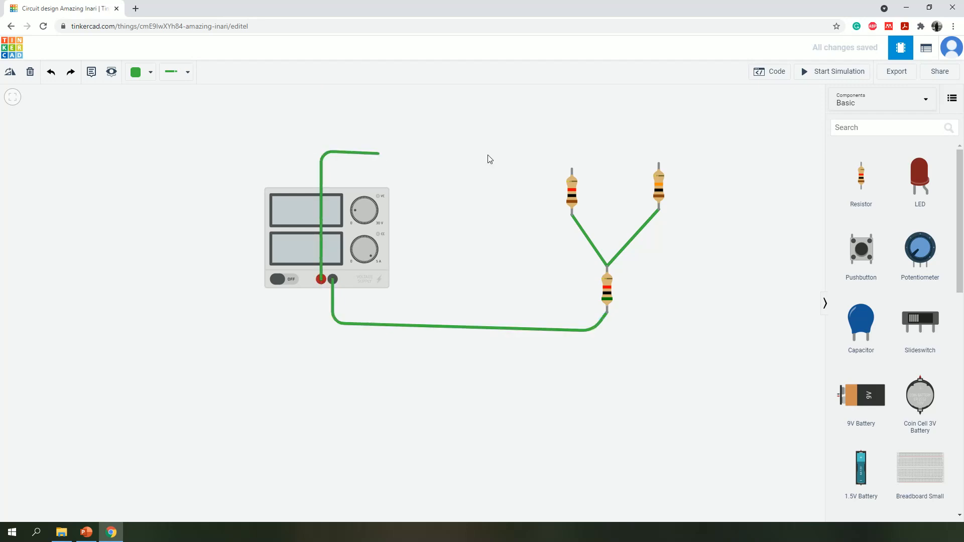
click(572, 171)
- Wire the 10 kΩ resistor's top terminal to the upper left resistor's top terminal and straighten the wire's bend point
click(658, 163)
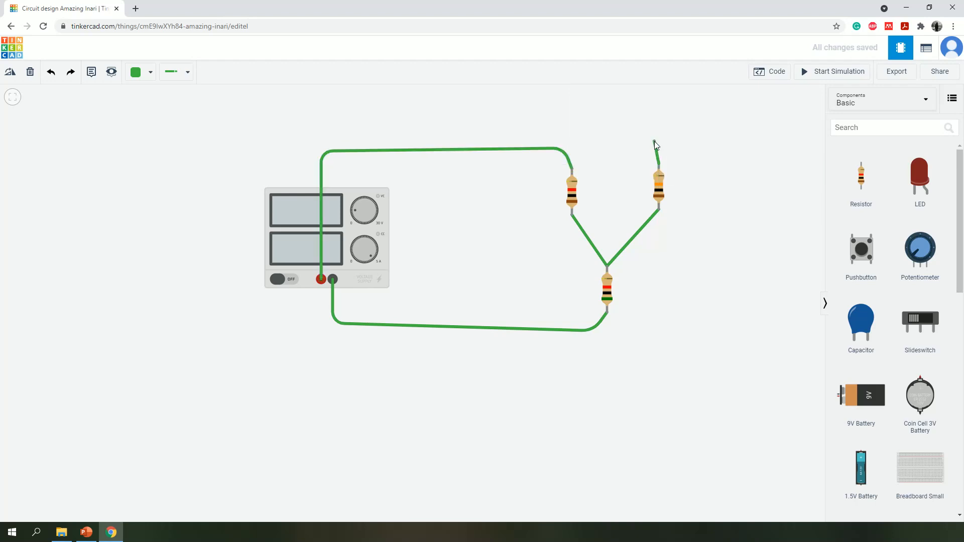
click(659, 140)
click(571, 145)
click(572, 168)
click(623, 144)
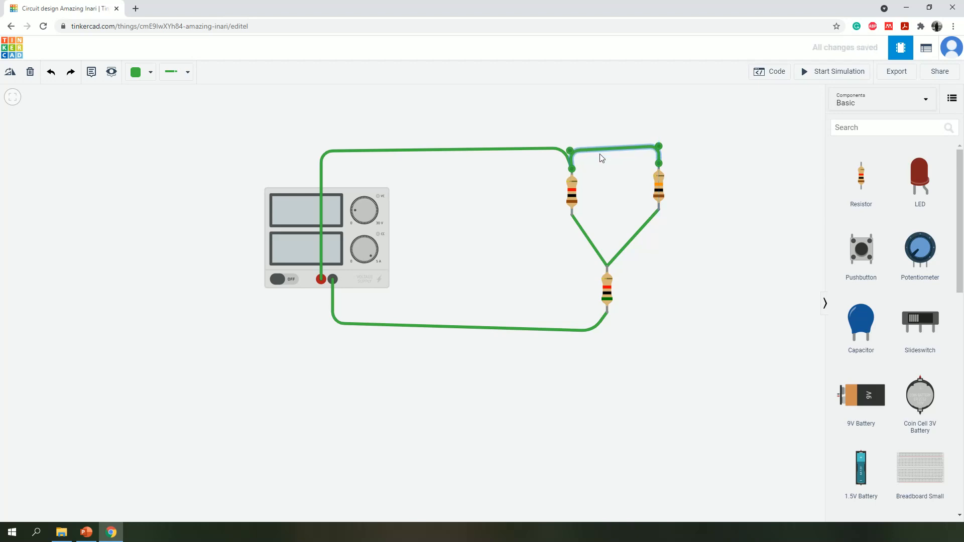
drag(570, 150, 572, 148)
click(732, 180)
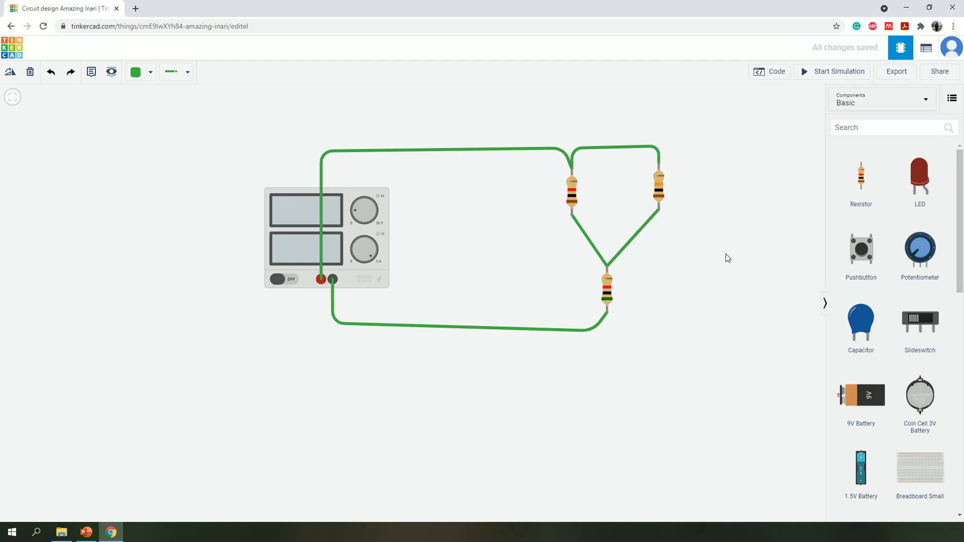
- Start the simulation and set the power supply's voltage to 20 V
click(825, 74)
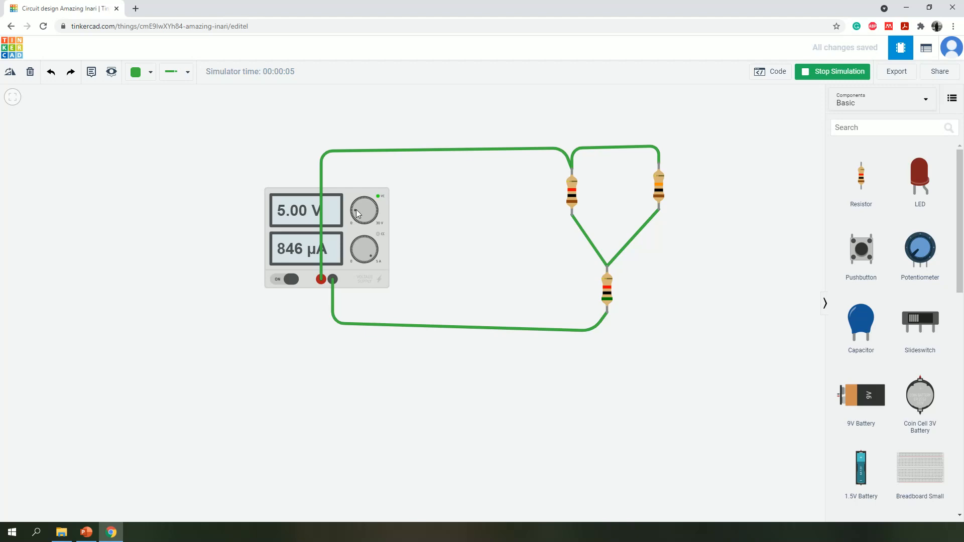
drag(355, 211, 375, 201)
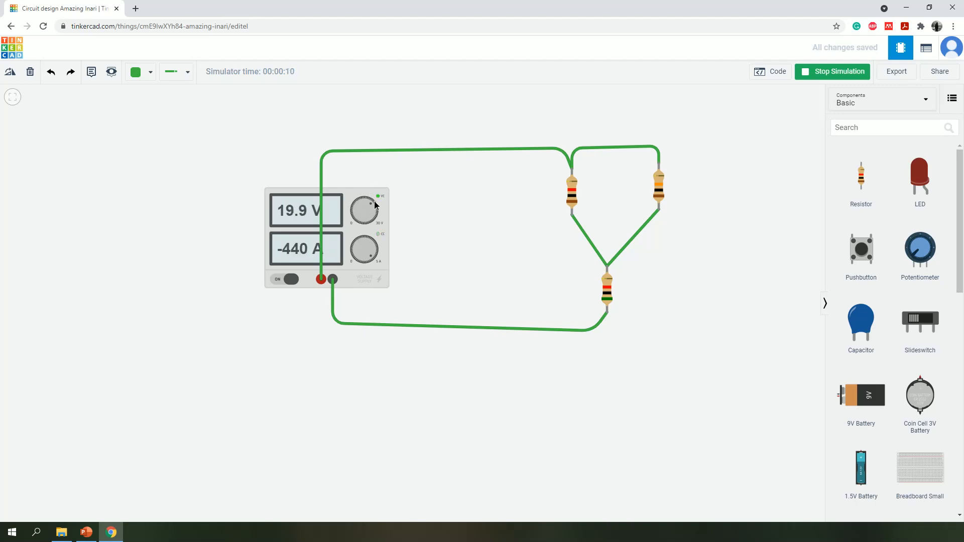
click(269, 231)
double_click(743, 137)
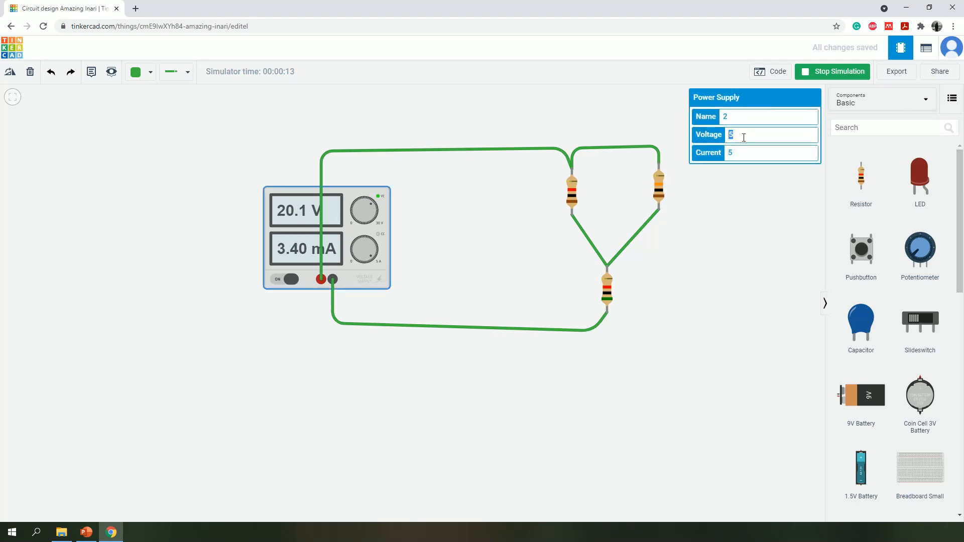
key(BackSpace)
text(20)
- Stop and restart the simulation to check the total current drawn from the power supply
click(822, 71)
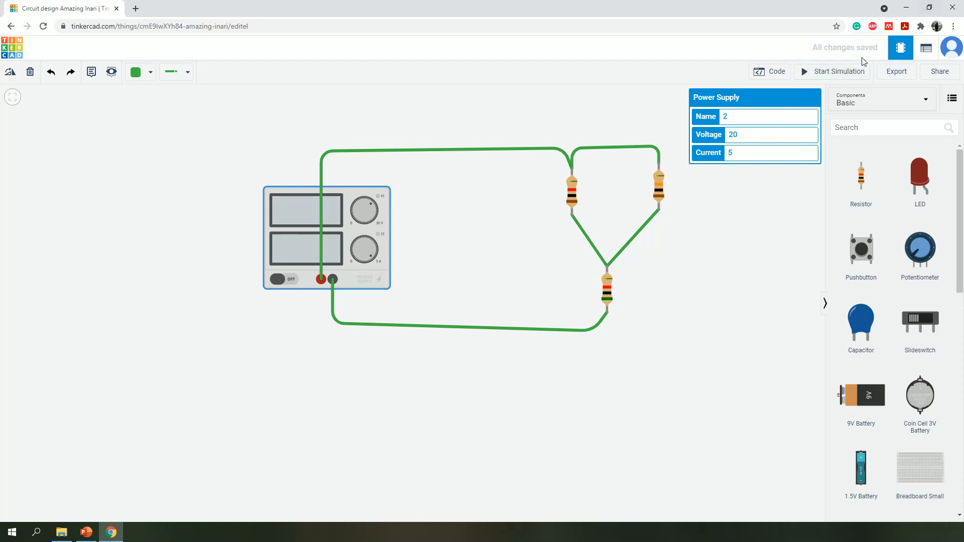
click(821, 71)
click(597, 383)
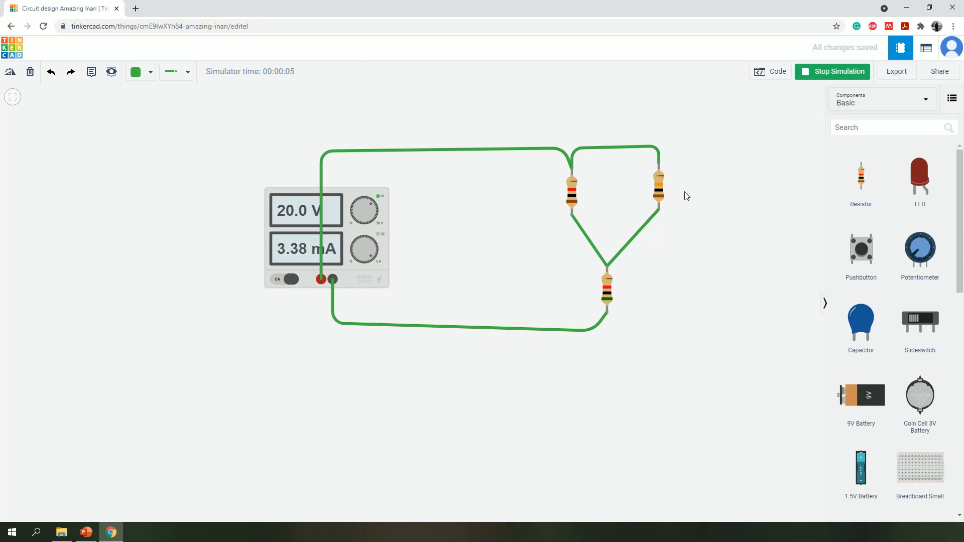
- Delete the wire between the 10 kΩ resistor's bottom terminal and the 5 kΩ resistor
click(640, 230)
key(Delete)
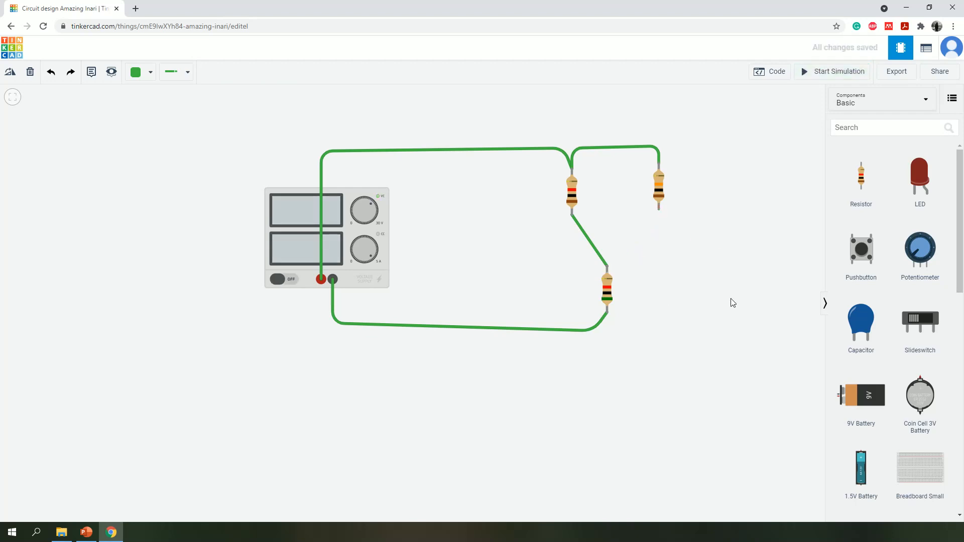
- Search the components for "multi" and place a multimeter to the lower right of the 5 kΩ resistor
click(861, 125)
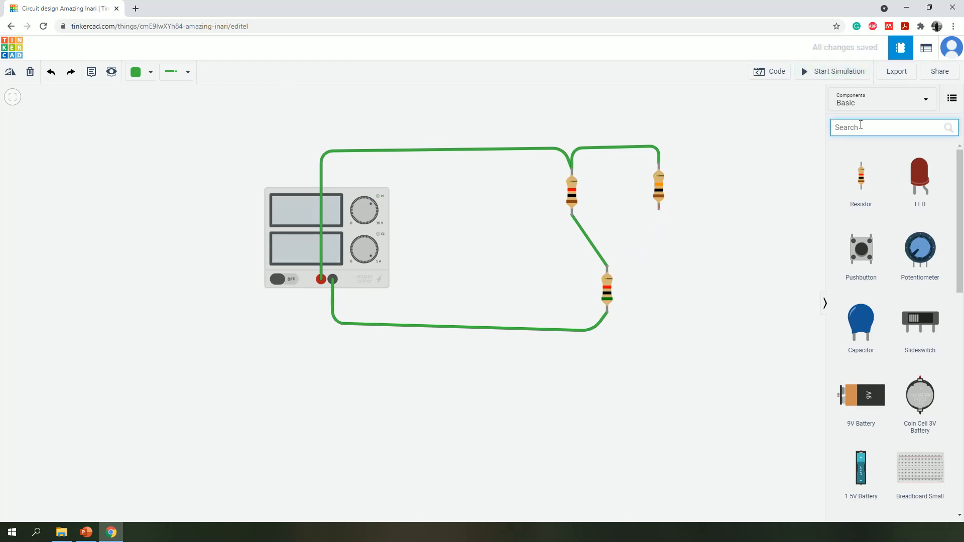
text(multi)
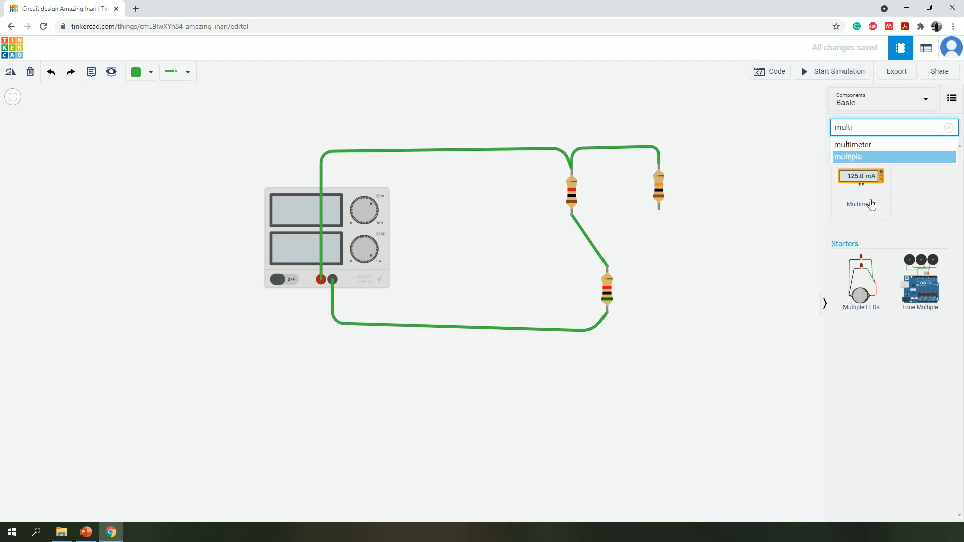
click(868, 161)
click(882, 131)
key(BackSpace)
key(BackSpace)
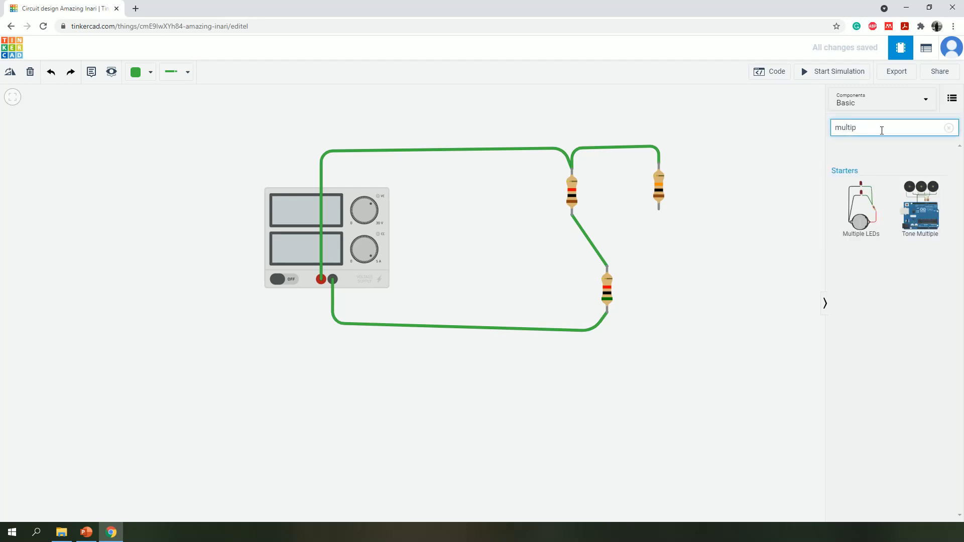
key(BackSpace)
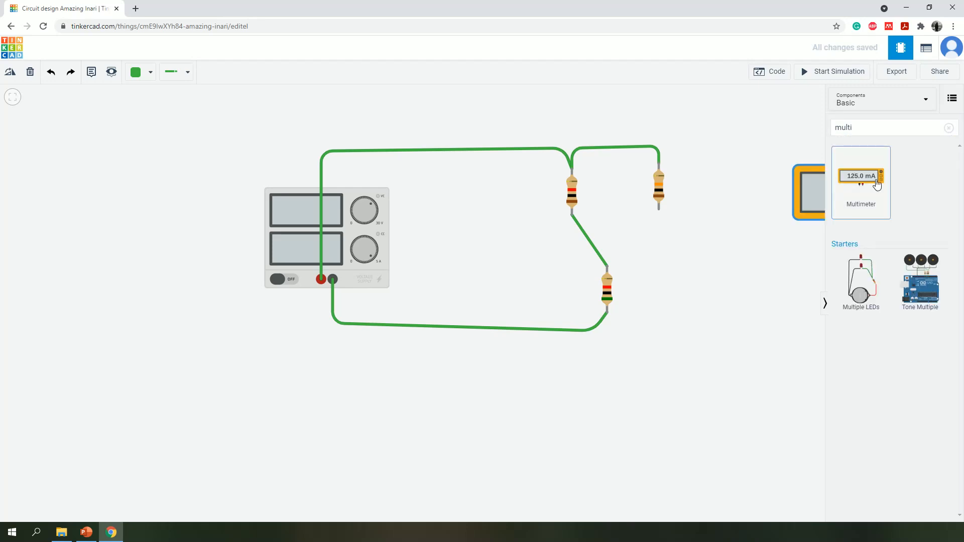
drag(877, 185, 713, 381)
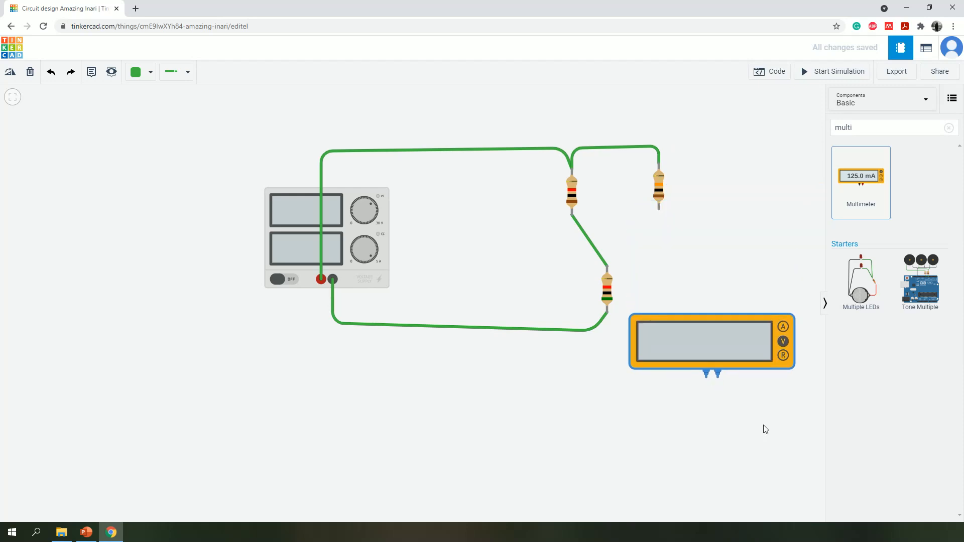
click(715, 273)
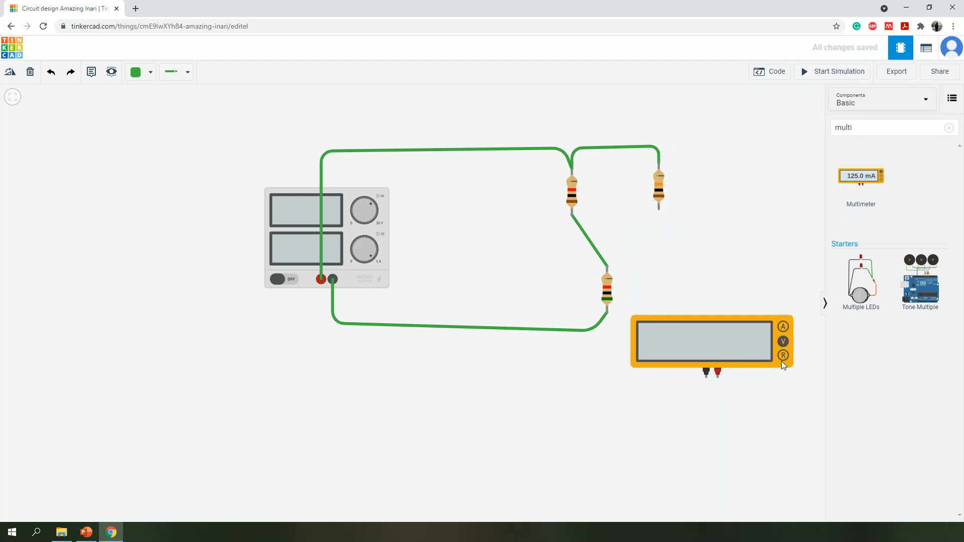
- Set the multimeter's mode to Amperage
click(781, 328)
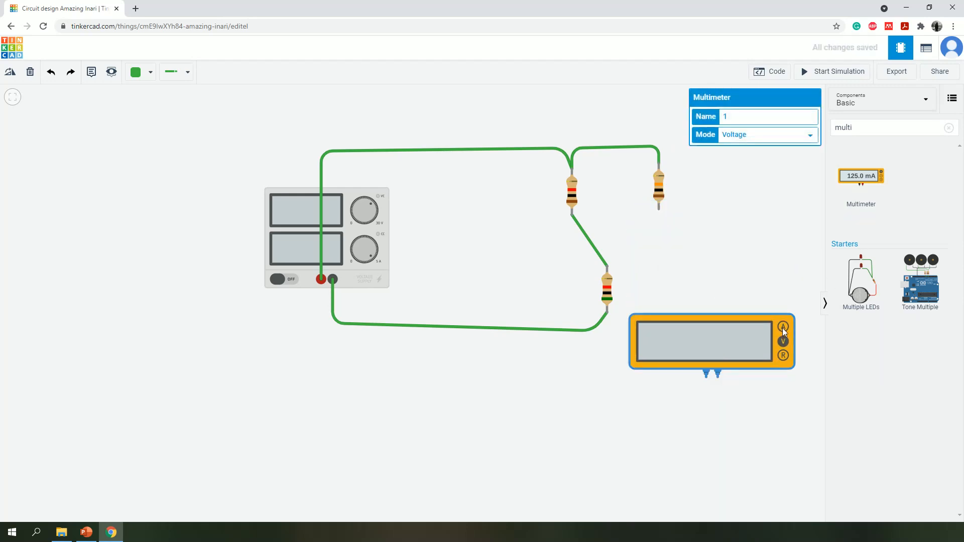
click(760, 138)
click(758, 148)
click(753, 187)
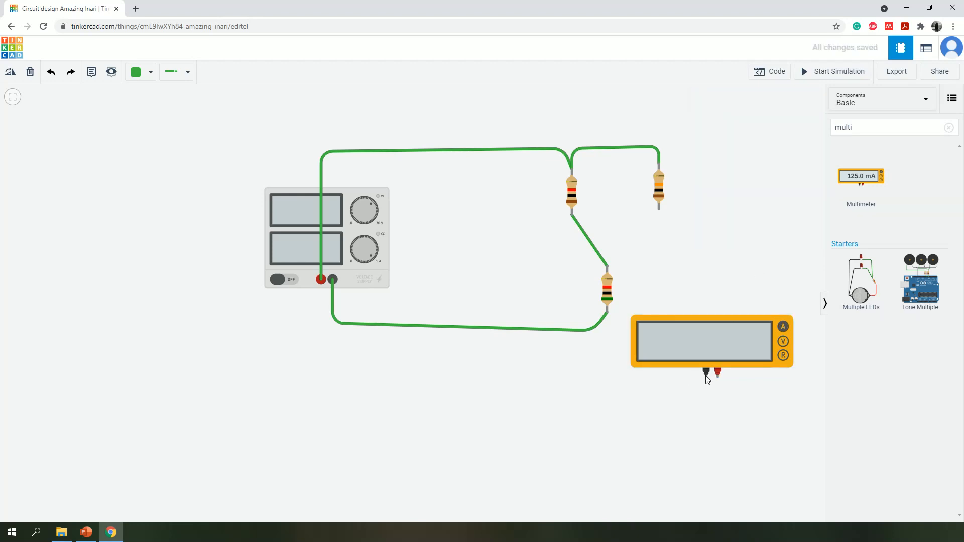
- Wire the multimeter's positive terminal to the 10 kΩ resistor's bottom terminal, routing the wire around the resistor's right side
click(720, 377)
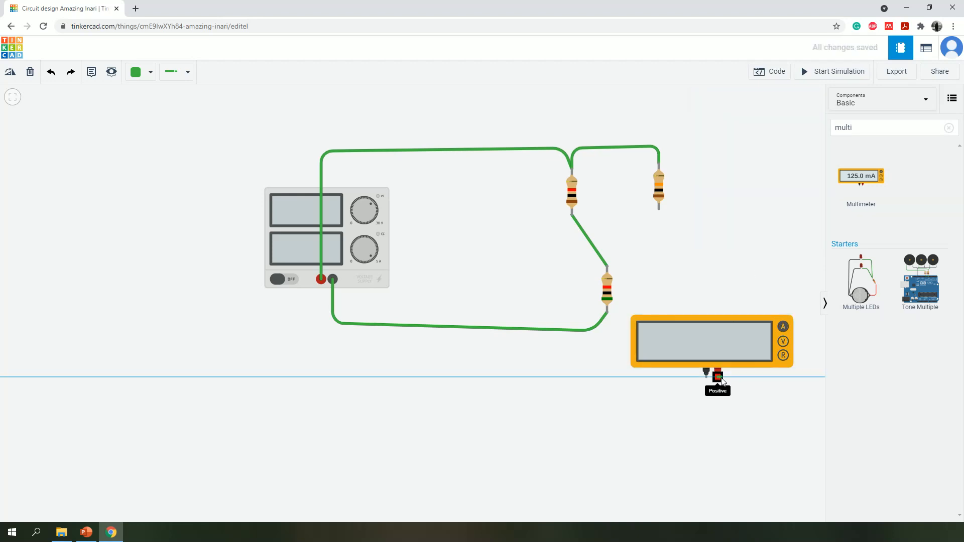
click(727, 226)
click(659, 209)
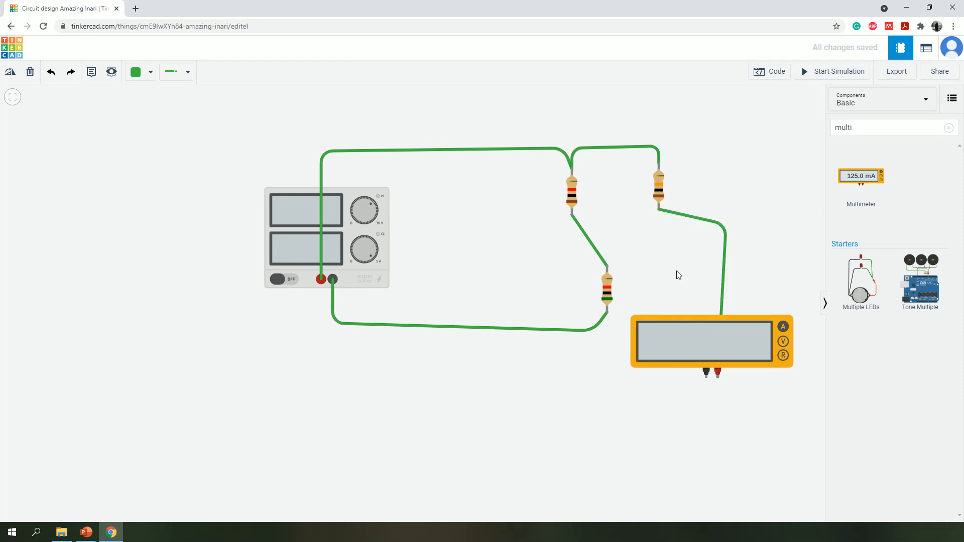
click(603, 261)
- Wire the multimeter's negative terminal to the 5 kΩ resistor's top terminal with two bend points
click(707, 374)
click(679, 412)
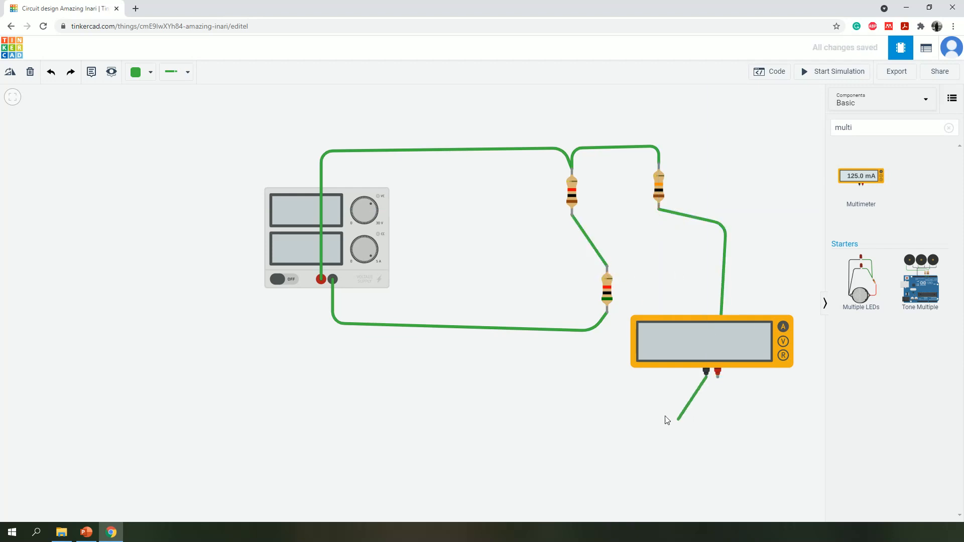
click(647, 269)
click(607, 267)
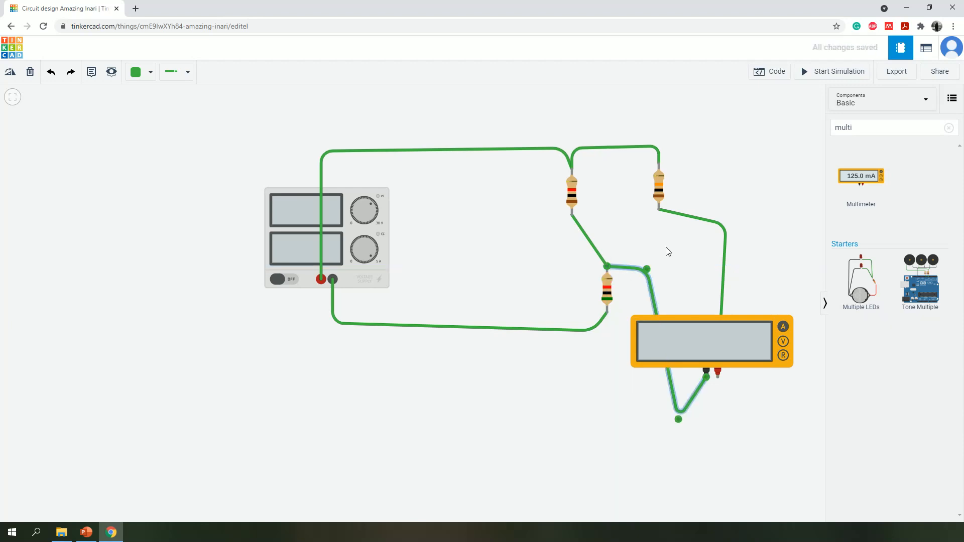
click(668, 251)
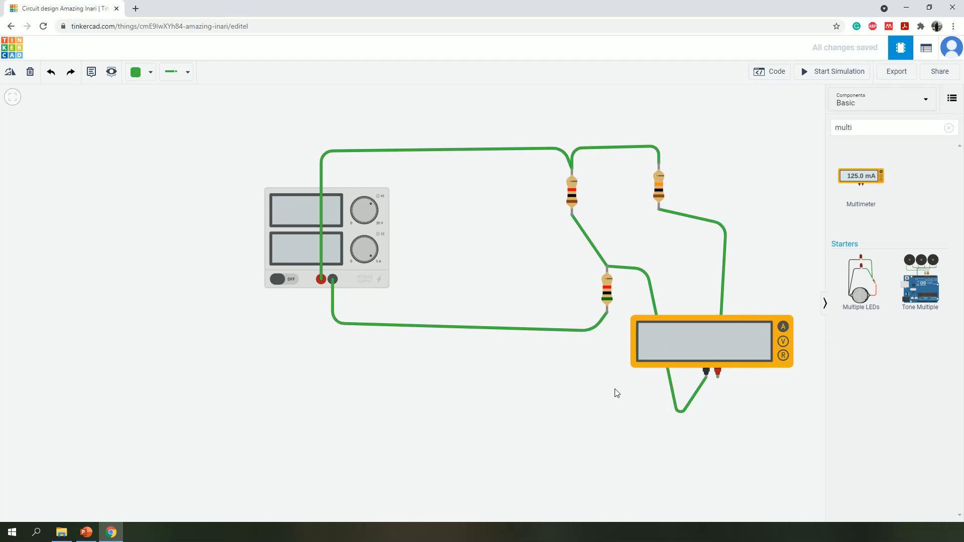
- Run the simulation to measure the current through the 10 kΩ resistor and delete the multimeter
click(816, 71)
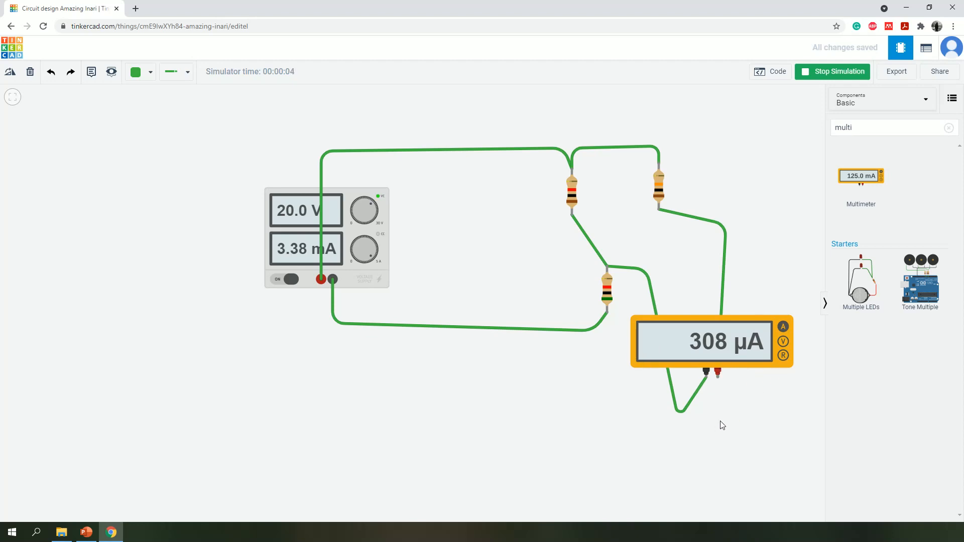
click(738, 352)
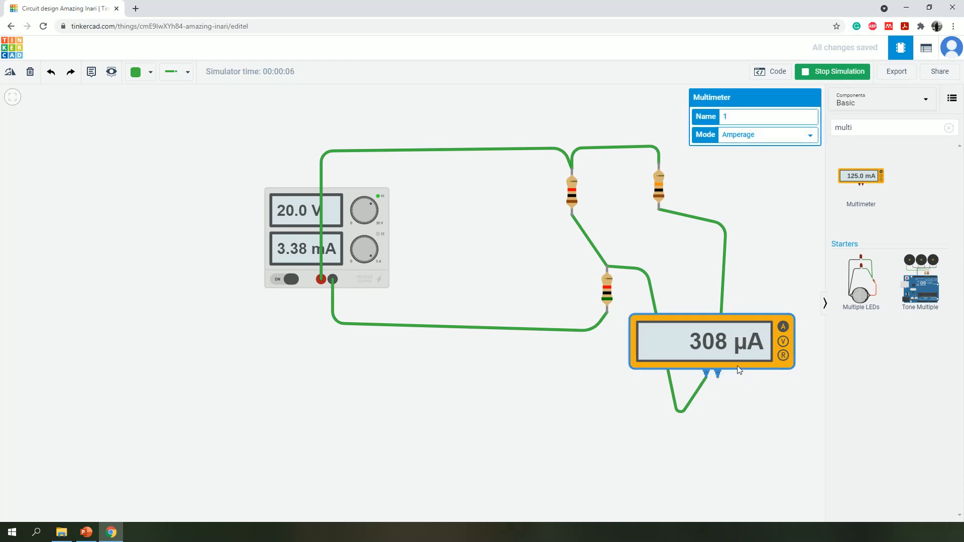
key(Delete)
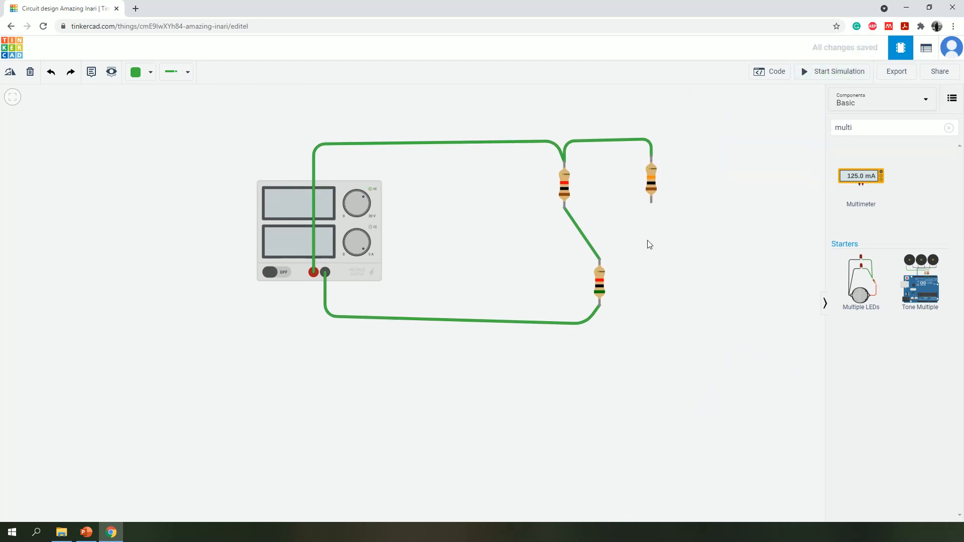
- Wire the 5 kΩ resistor's top terminal to the 10 kΩ resistor's bottom terminal and place a new multimeter right of the 10 kΩ resistor
click(600, 261)
click(651, 202)
drag(862, 176, 742, 234)
click(753, 277)
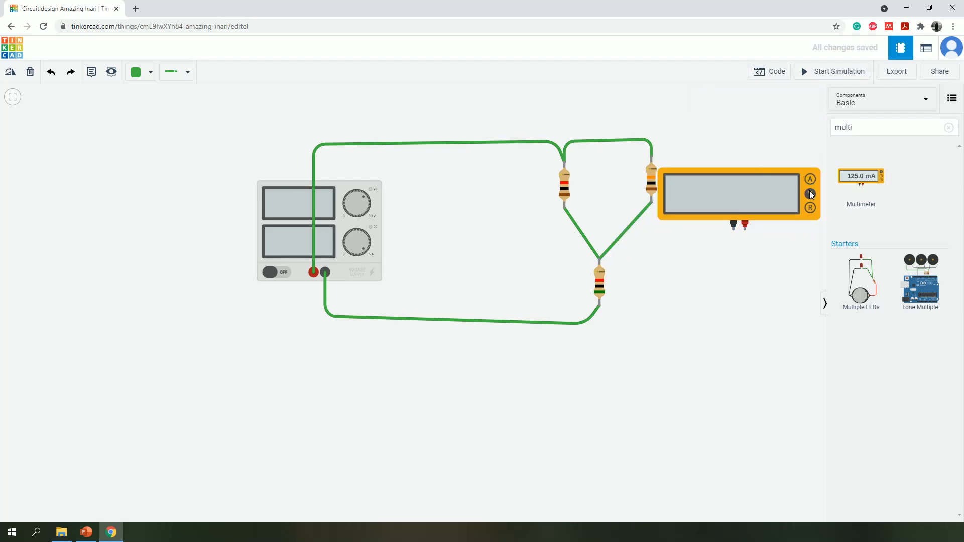
- Wire the multimeter across the 5 kΩ resistor, positive to its top terminal, and run the simulation to measure its voltage
click(746, 229)
click(749, 282)
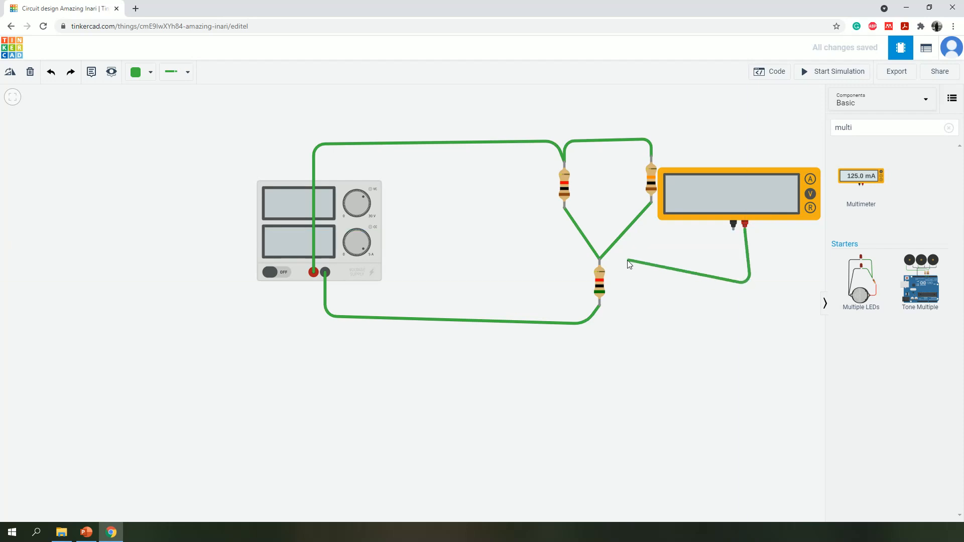
click(600, 259)
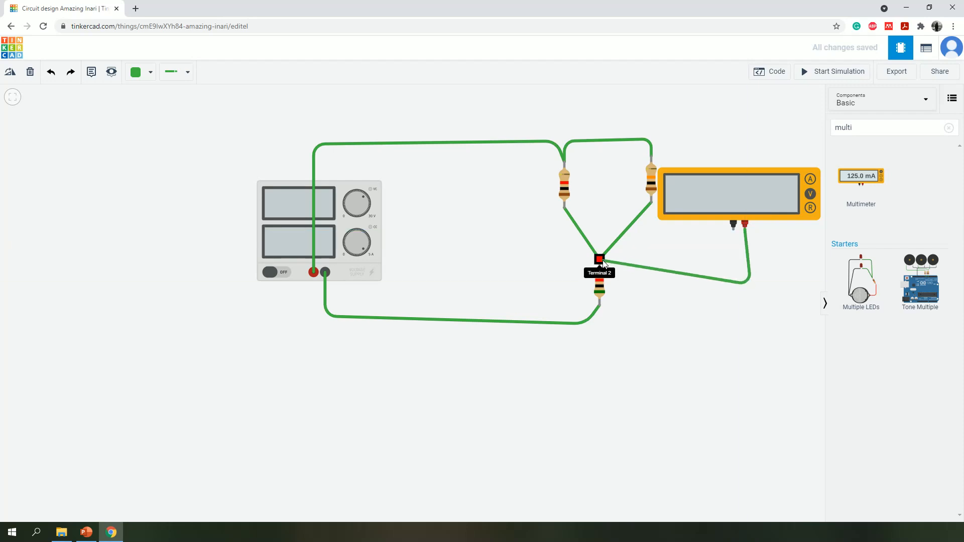
click(733, 230)
click(730, 341)
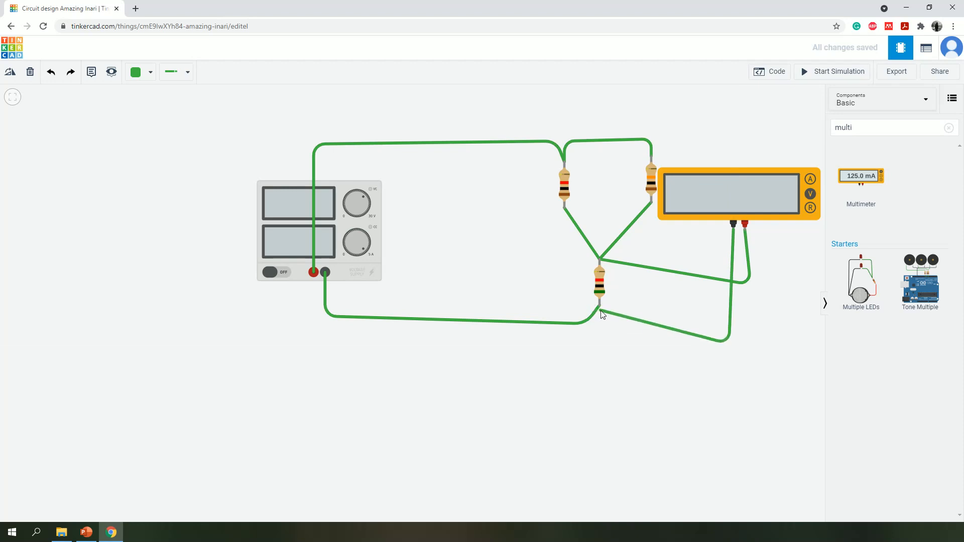
click(600, 305)
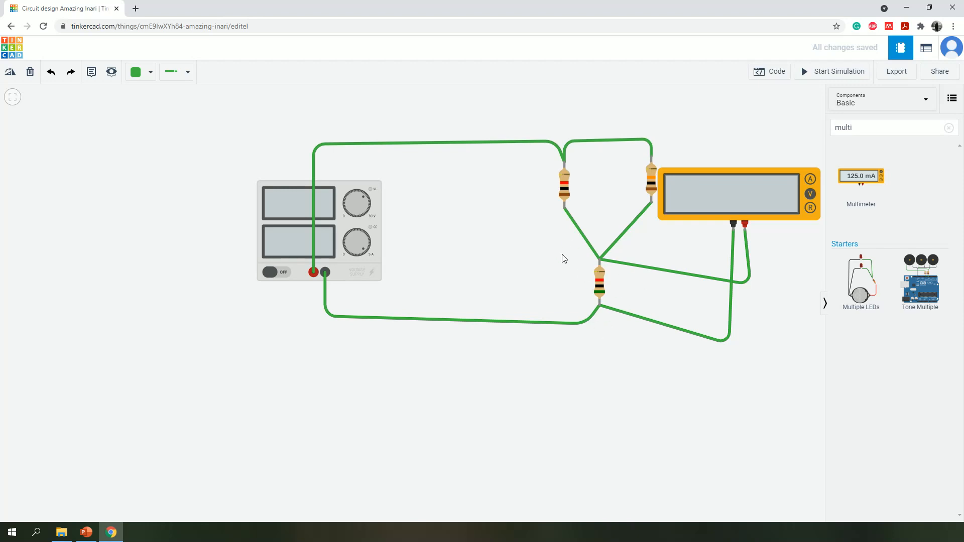
click(815, 71)
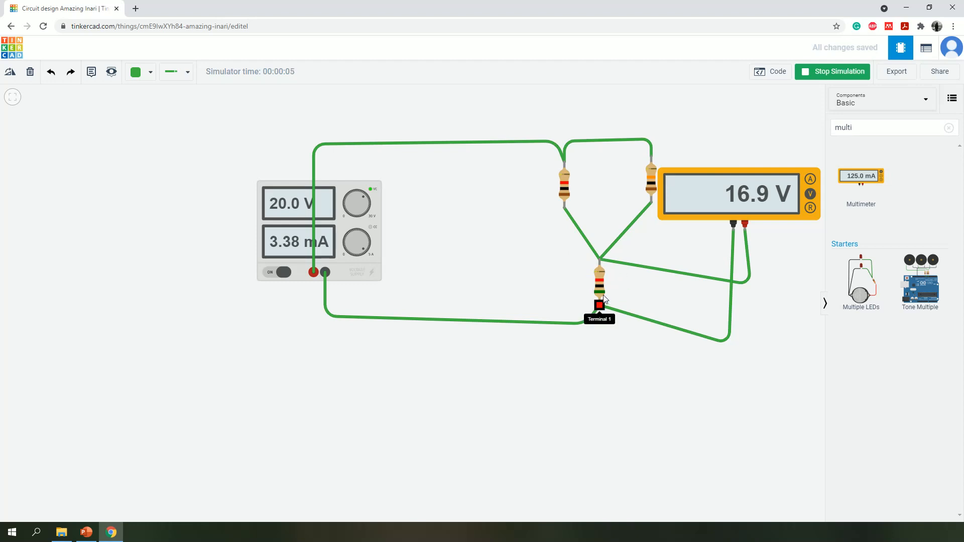
click(717, 179)
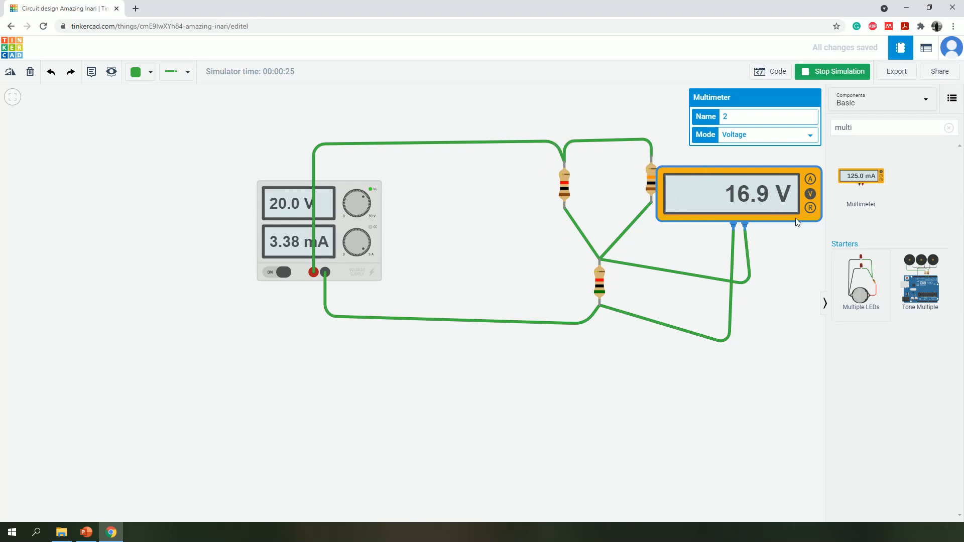
- Place a second multimeter below the power supply
click(852, 133)
key(ctrl+a)
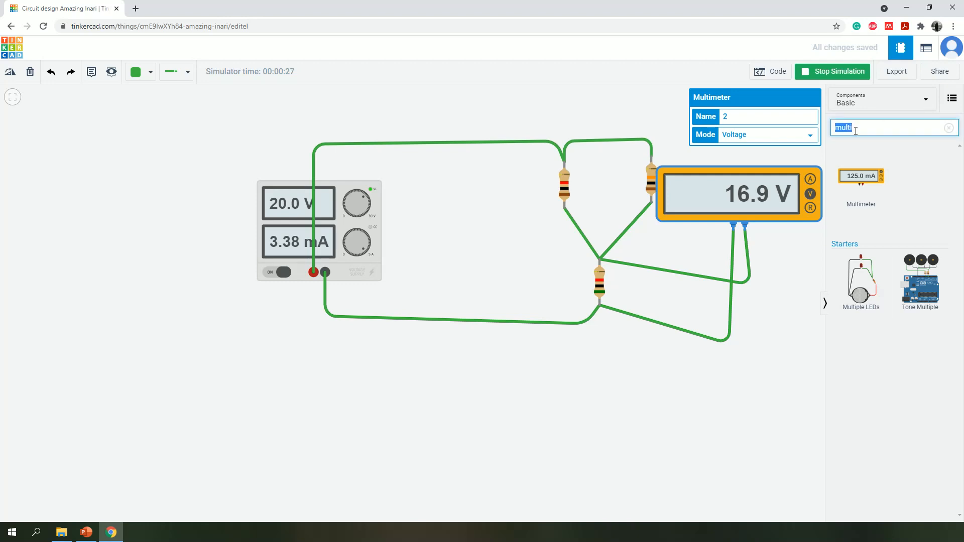
drag(862, 183, 406, 423)
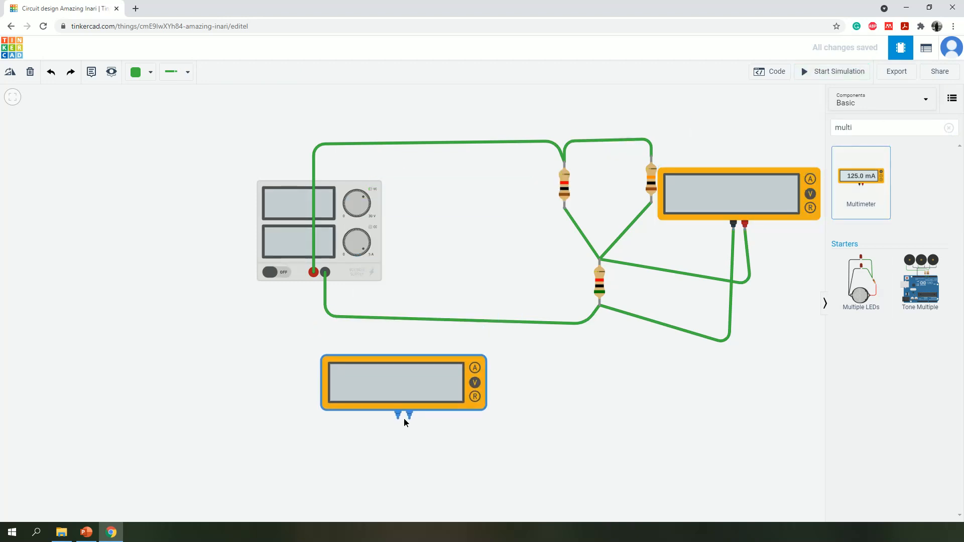
click(601, 416)
- Wire the second multimeter's positive terminal to the upper left resistor's top terminal with two bend points
click(409, 415)
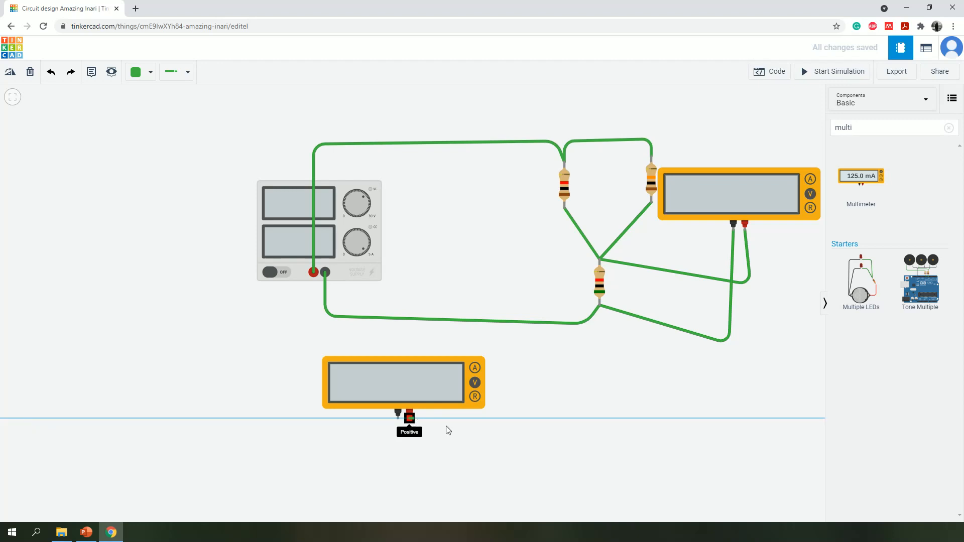
click(542, 416)
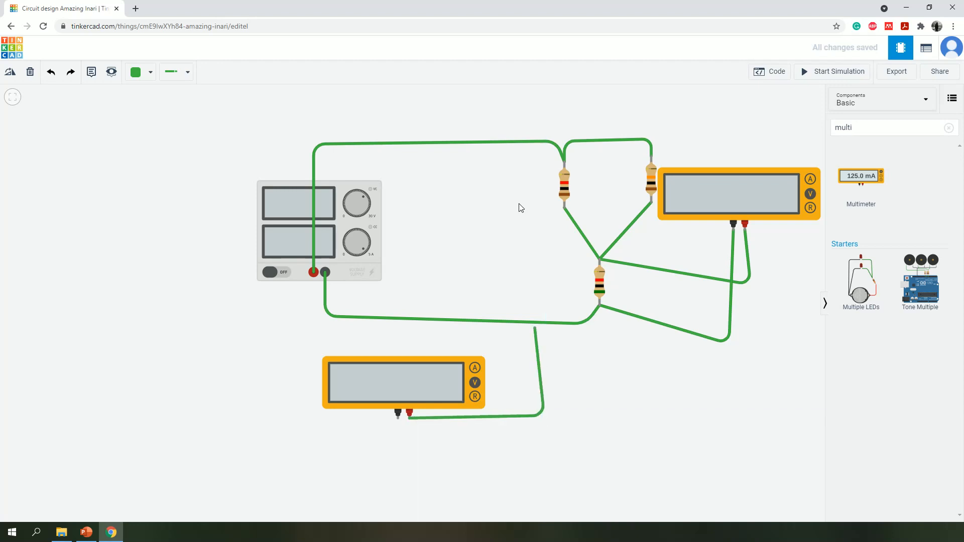
click(519, 171)
click(564, 161)
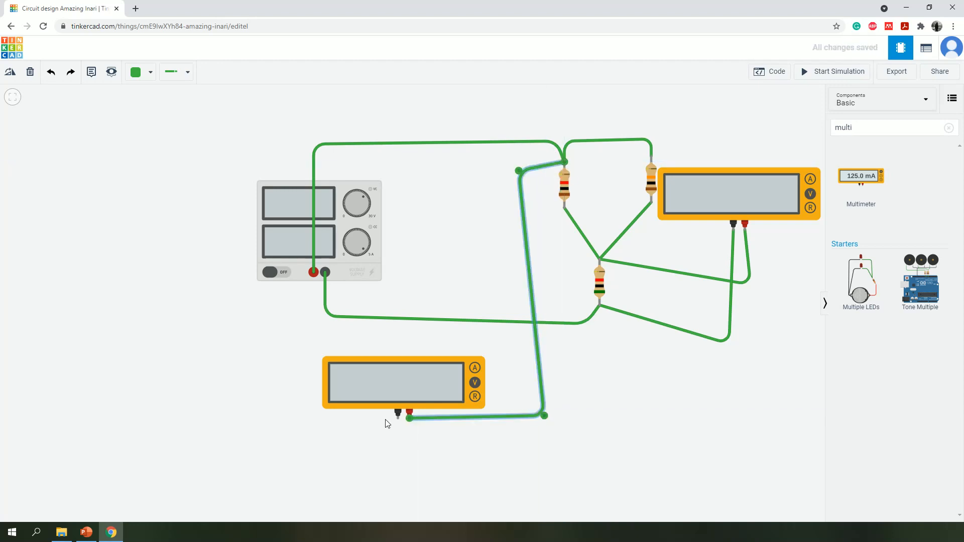
- Wire the second multimeter's negative terminal to the 5 kΩ resistor's top terminal, routing it below the circuit
click(398, 415)
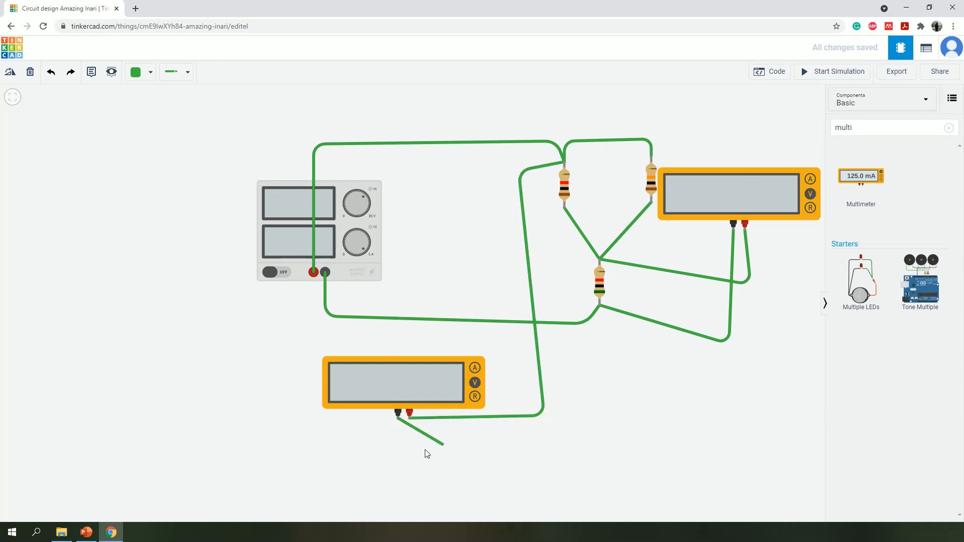
click(435, 461)
click(640, 416)
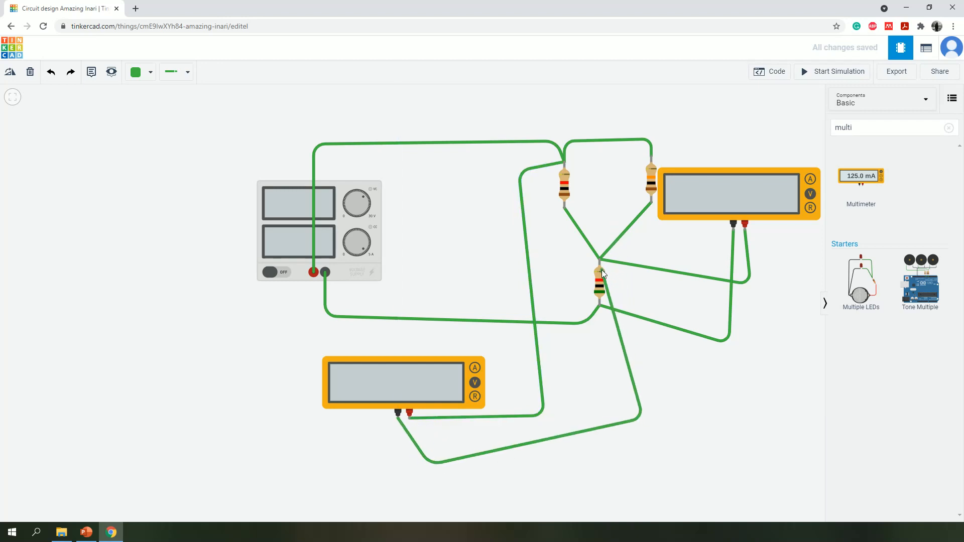
click(600, 262)
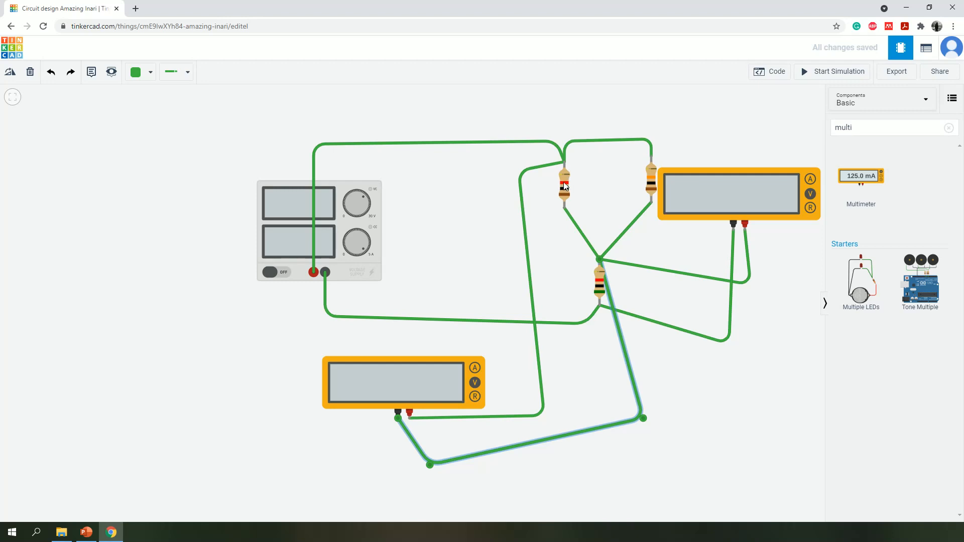
- Move the second multimeter closer to the power supply and run the simulation to measure the voltage across the parallel resistors
drag(429, 377, 391, 346)
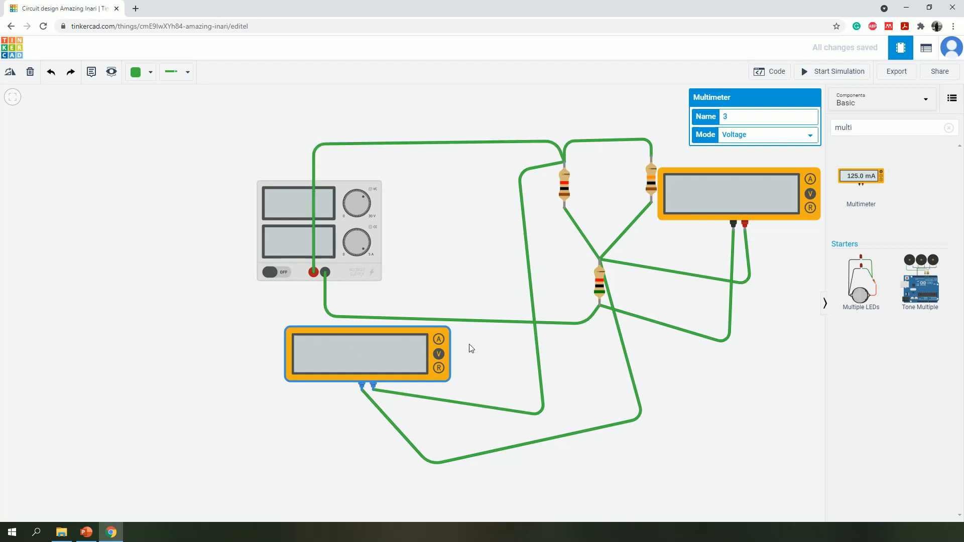
click(820, 73)
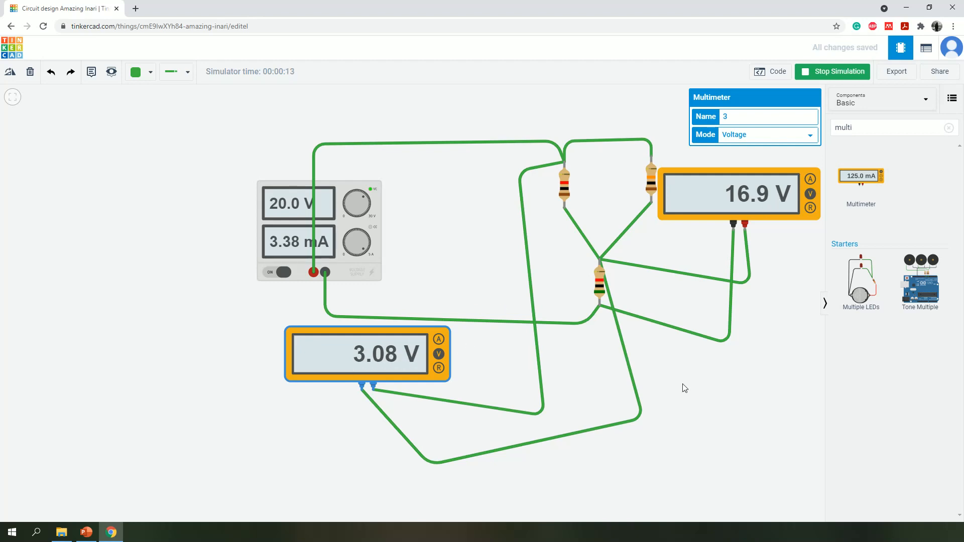
- Delete both multimeters from the circuit
key(Delete)
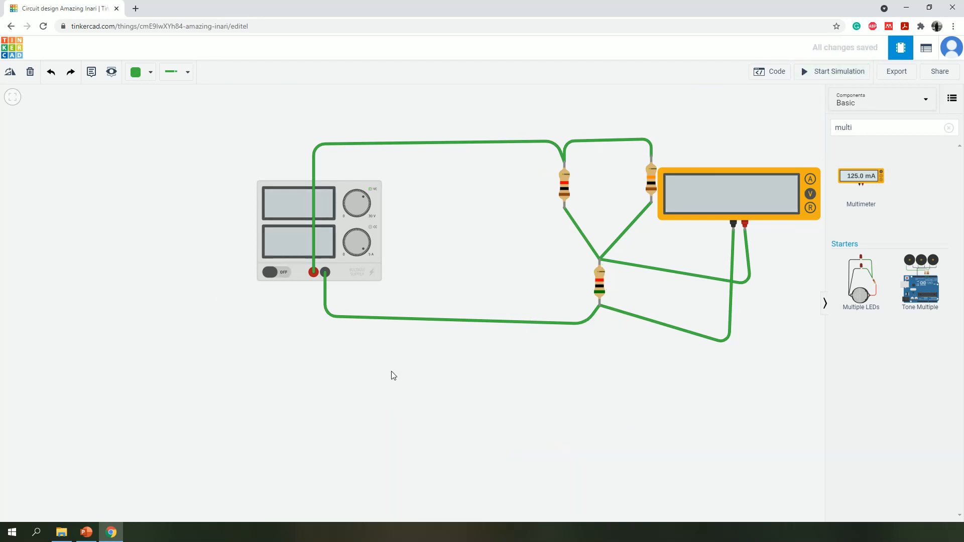
click(732, 209)
key(Delete)
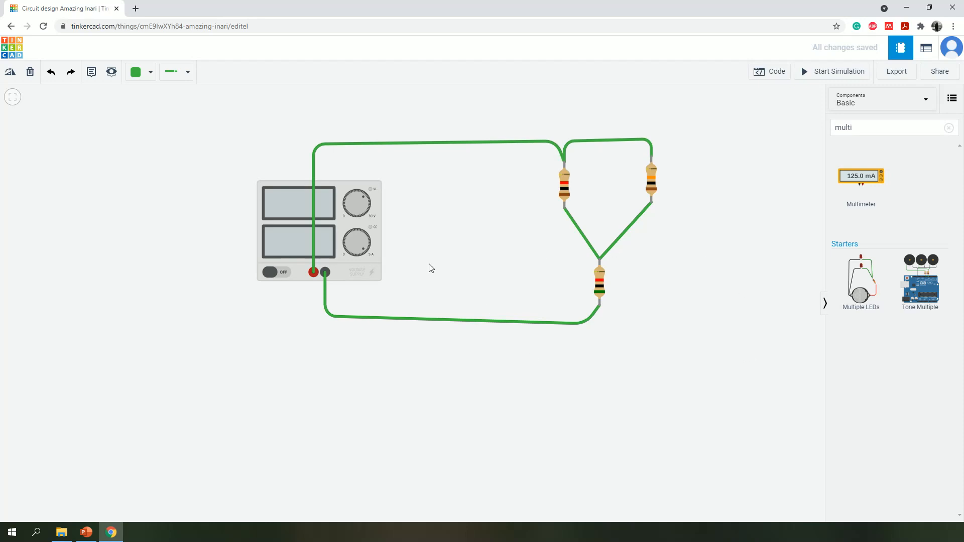
- Delete the power supply and both wires connecting it to the resistor network
click(424, 143)
key(Delete)
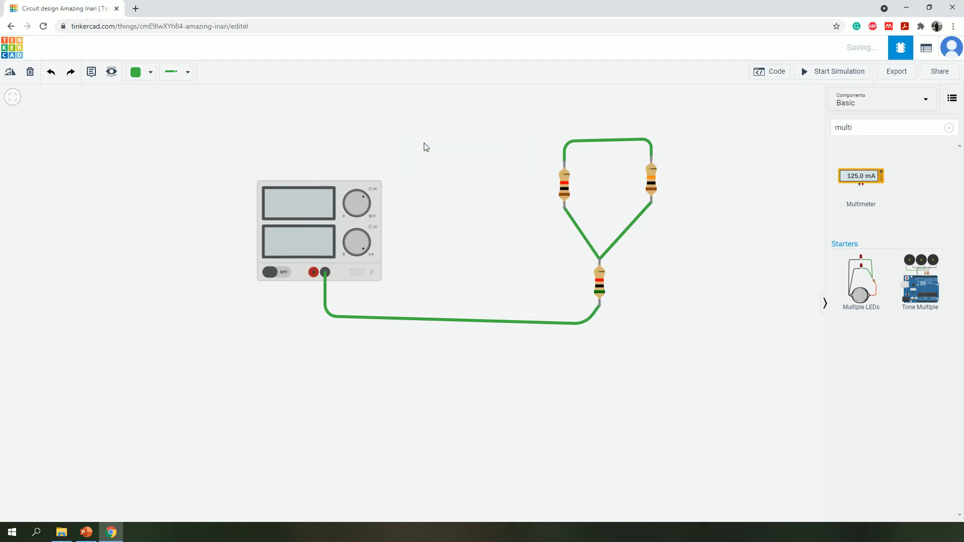
click(595, 144)
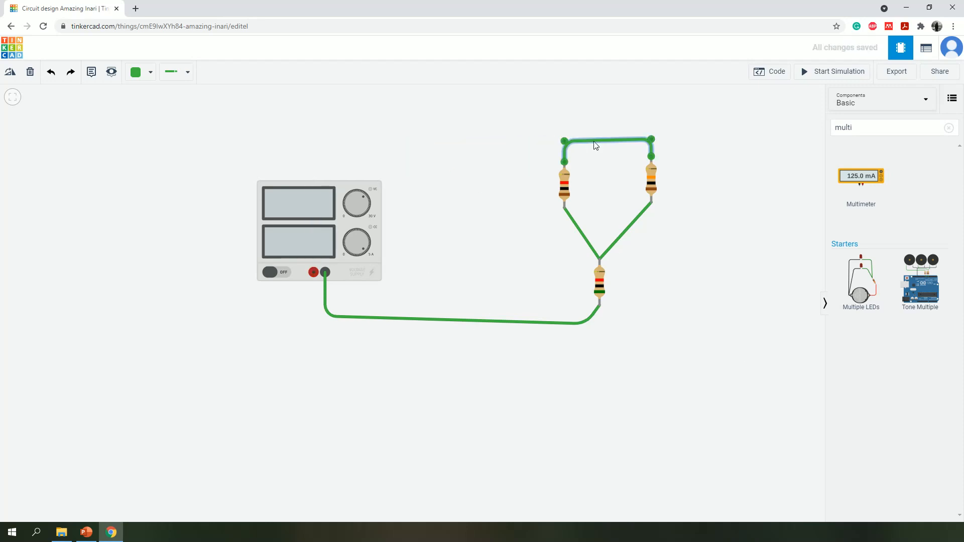
click(493, 165)
click(330, 246)
key(Delete)
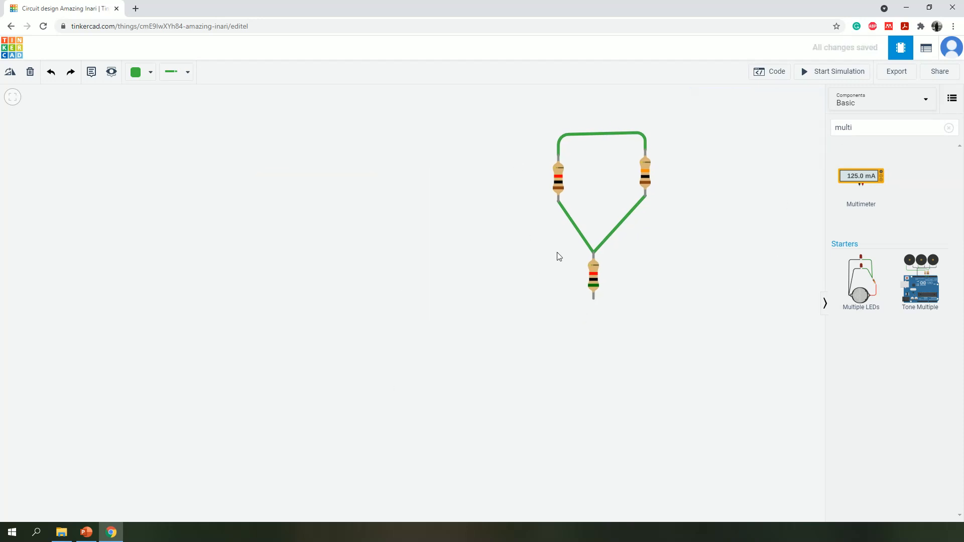
- Add a multimeter to the left of the resistor network and set its mode to Resistance
drag(866, 190, 325, 192)
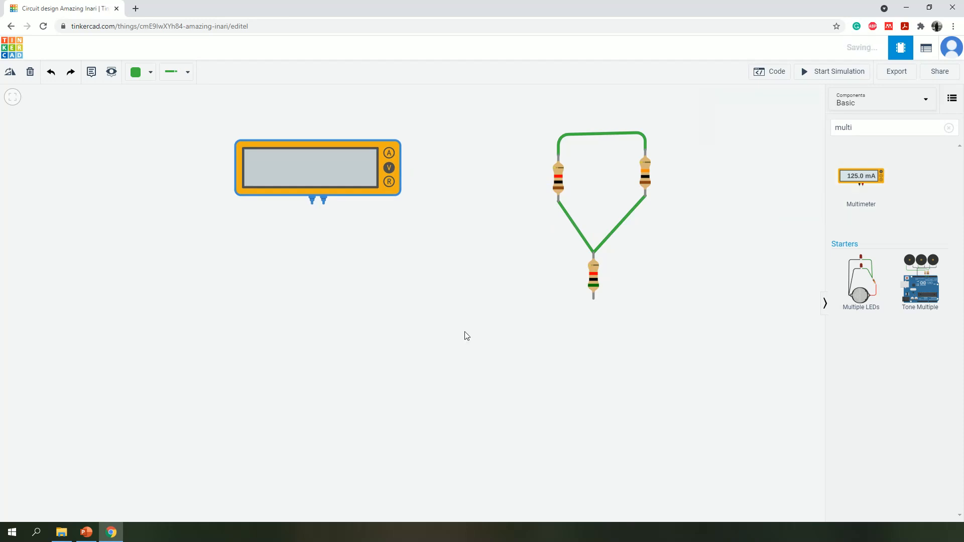
click(393, 192)
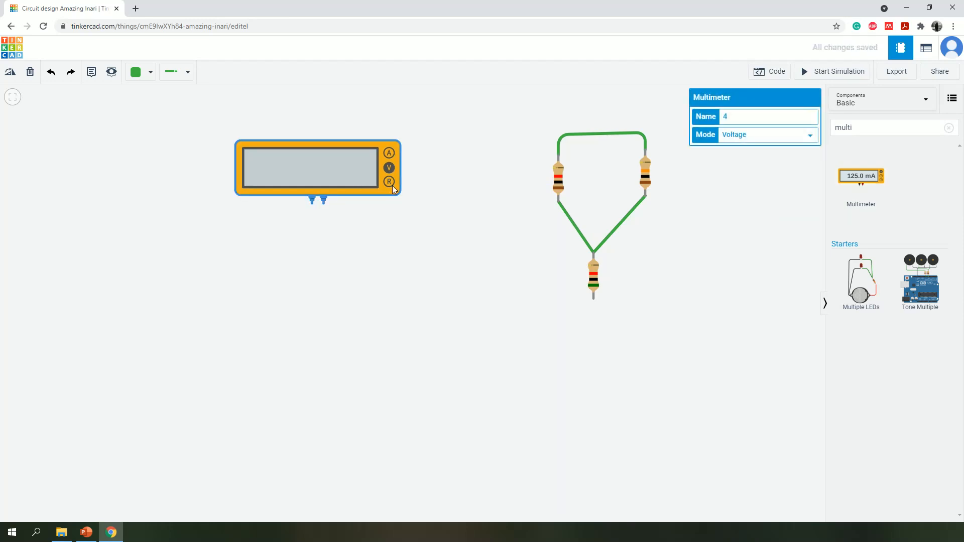
click(805, 133)
click(786, 167)
click(408, 231)
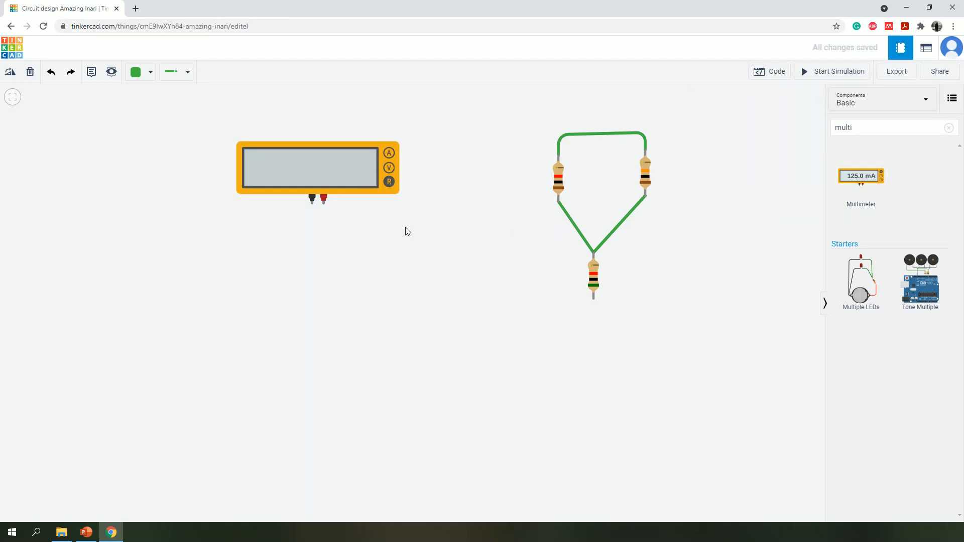
- Wire the multimeter's positive terminal to the 1 kΩ resistor's top terminal with three bend points
click(323, 199)
click(328, 276)
click(442, 276)
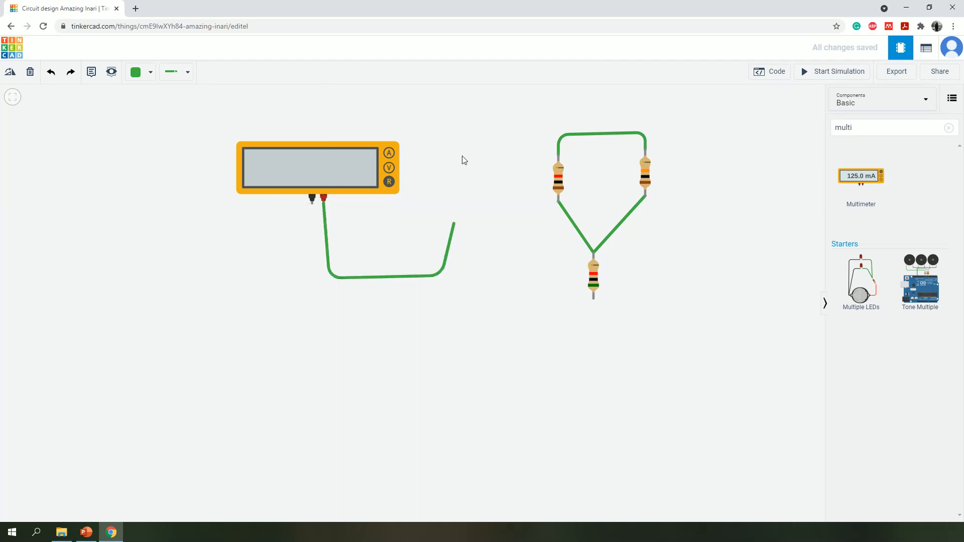
click(468, 137)
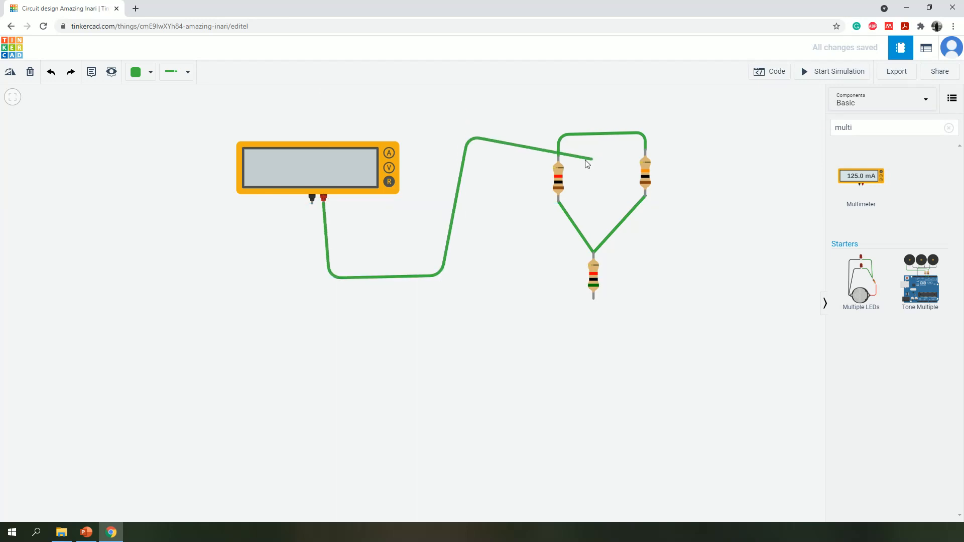
click(557, 155)
- Wire the multimeter's negative terminal to the 5 kΩ resistor's bottom terminal and run the simulation to measure the network's equivalent resistance
click(311, 199)
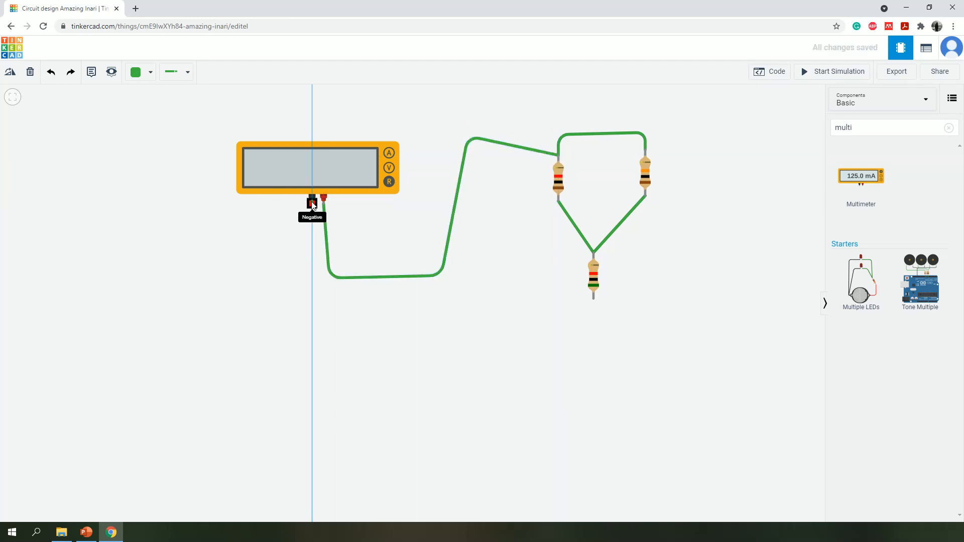
click(319, 342)
click(594, 298)
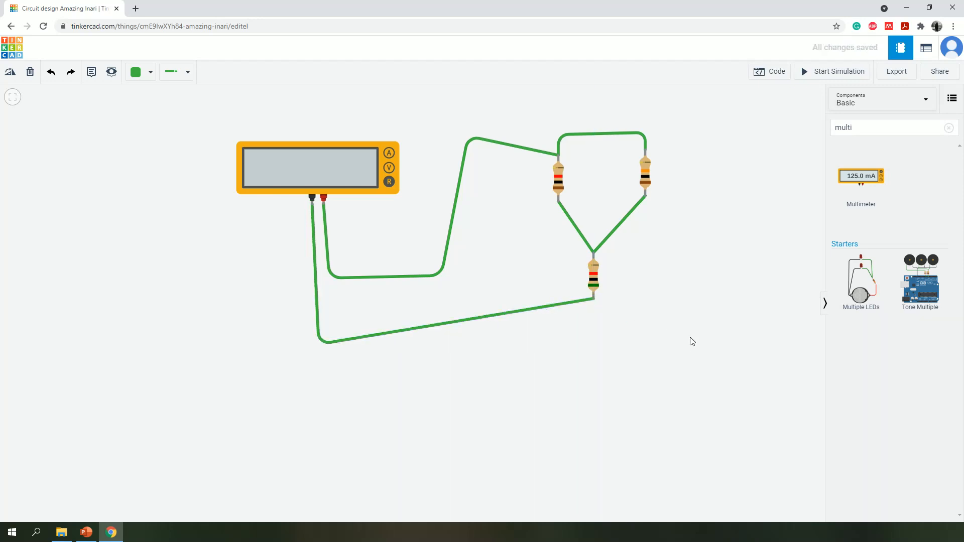
click(840, 71)
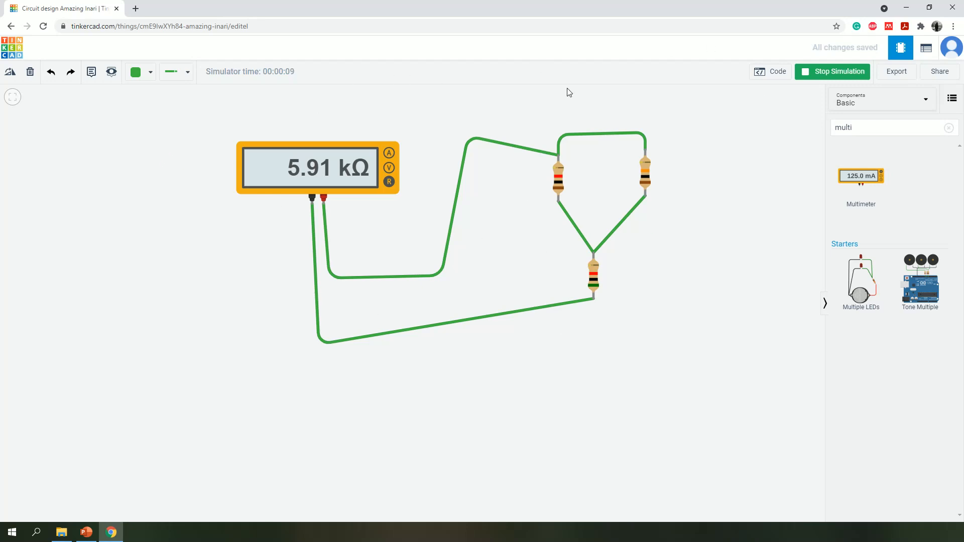
- Delete the multimeter and the wire joining the tops of the two parallel resistors
click(333, 171)
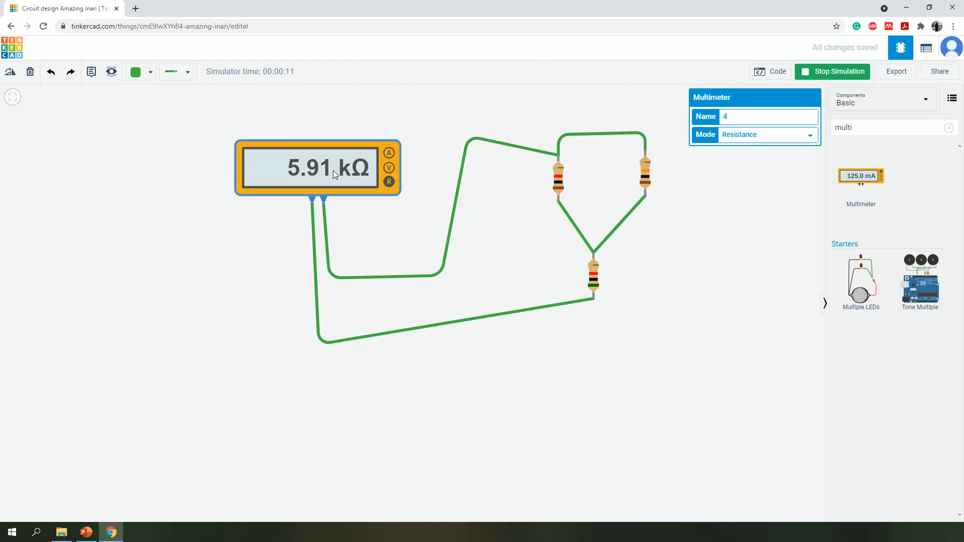
key(Delete)
click(558, 185)
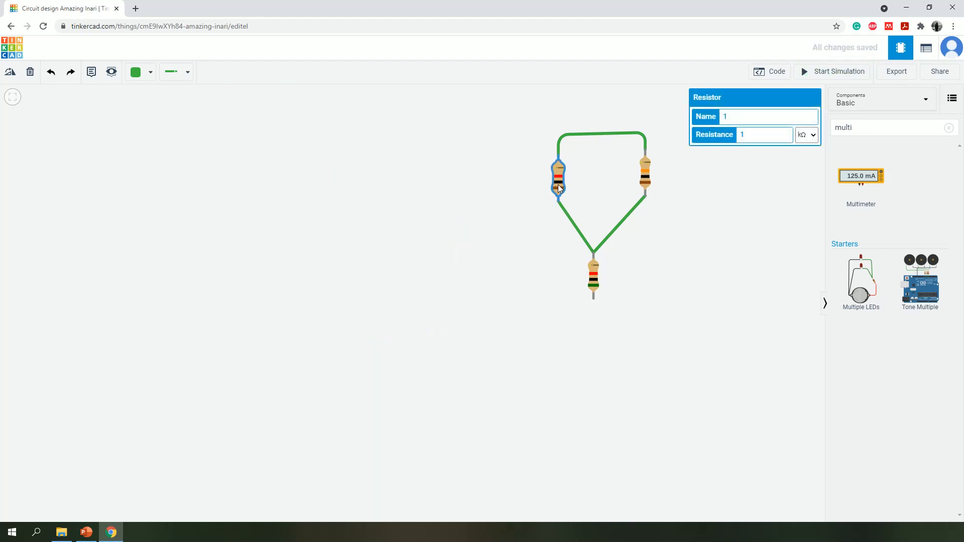
click(619, 225)
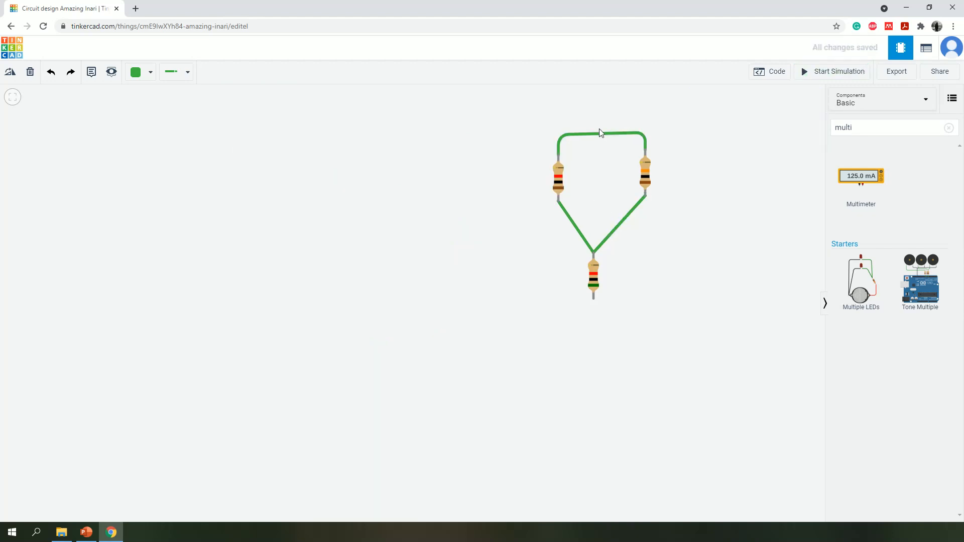
click(600, 133)
key(Delete)
drag(645, 172, 639, 181)
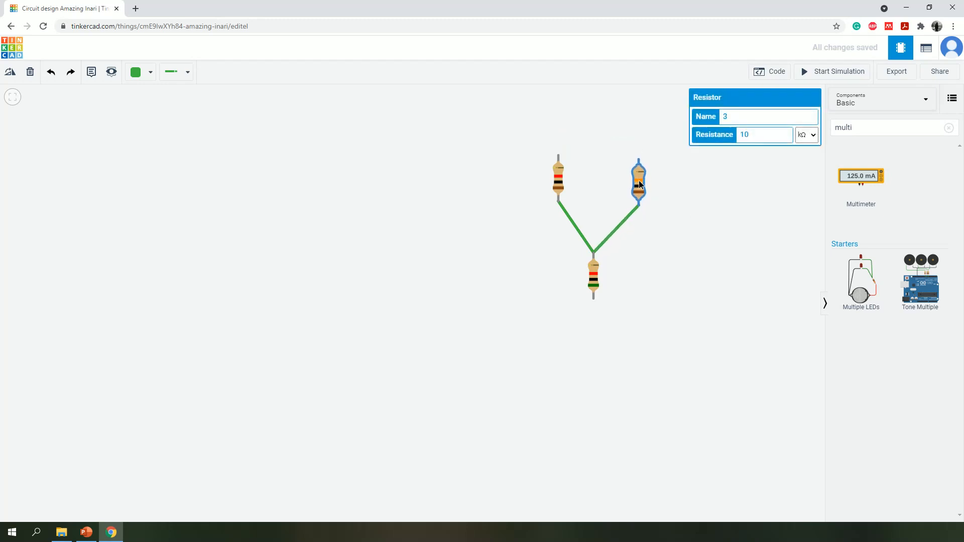
click(725, 190)
- Delete the 10 kΩ and 5 kΩ resistors, keeping only the 1 kΩ resistor
double_click(861, 123)
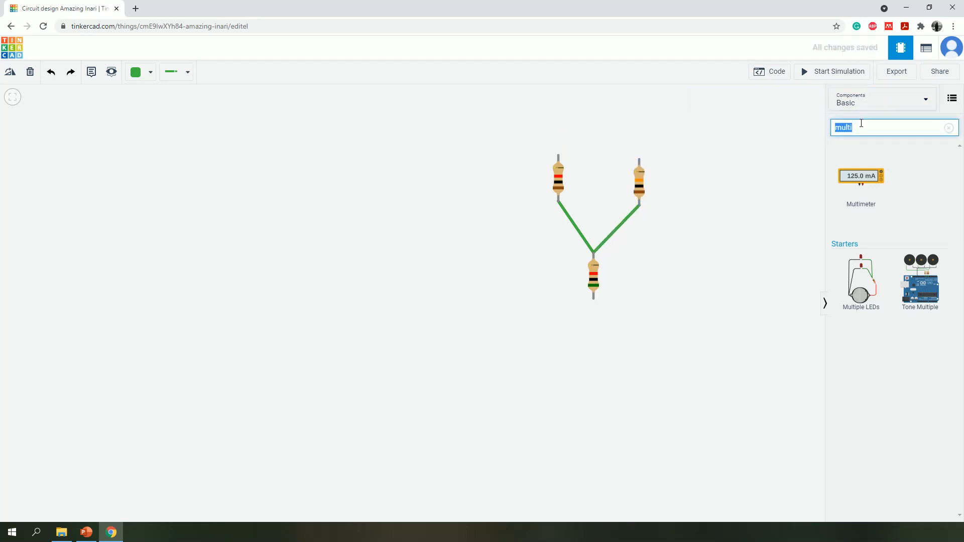
click(639, 190)
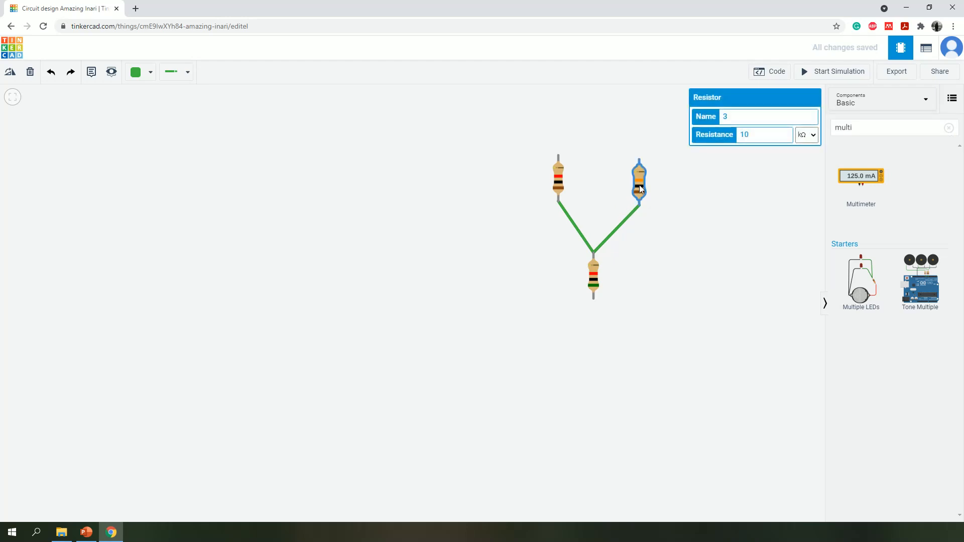
key(Delete)
click(595, 271)
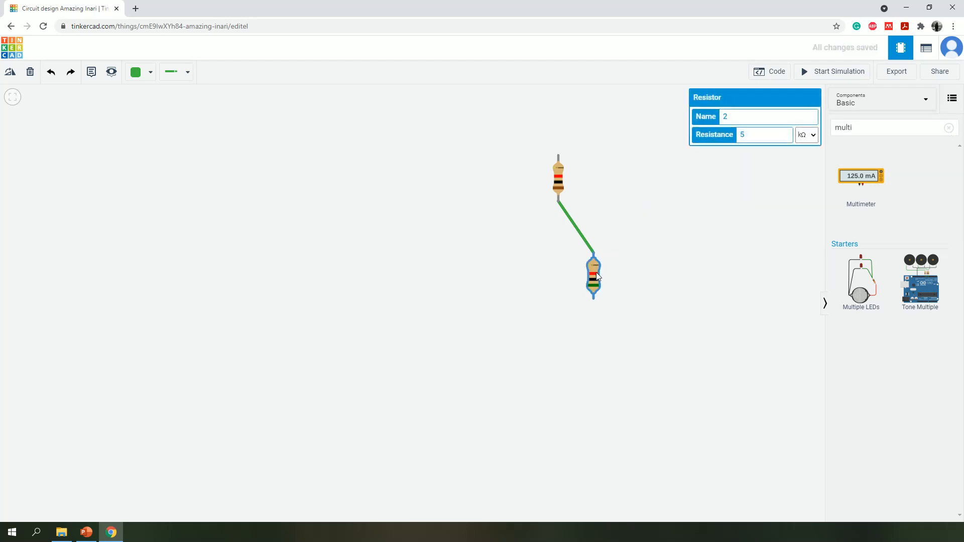
key(Delete)
- Search the components for "dio" and place a red LED above and to the left of the resistor
click(856, 127)
double_click(856, 128)
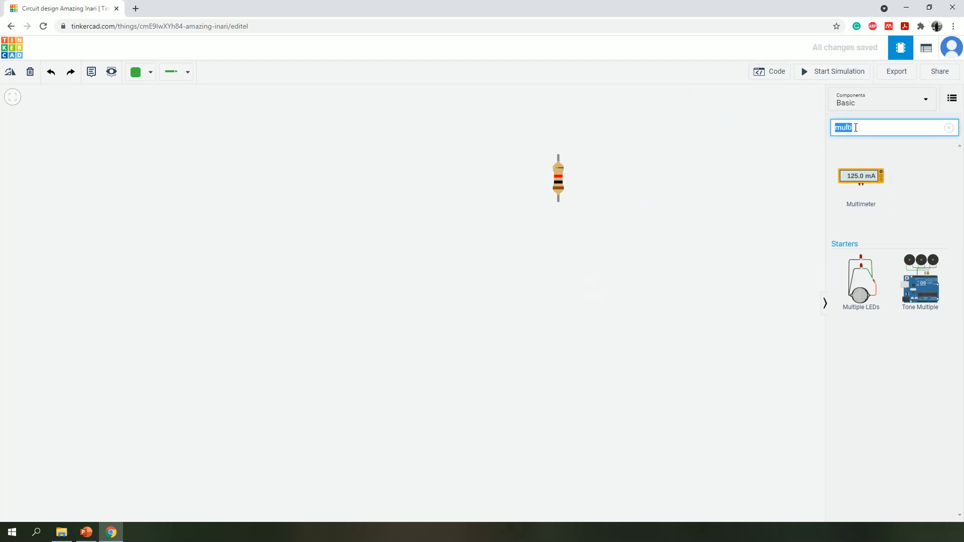
key(BackSpace)
text(dio)
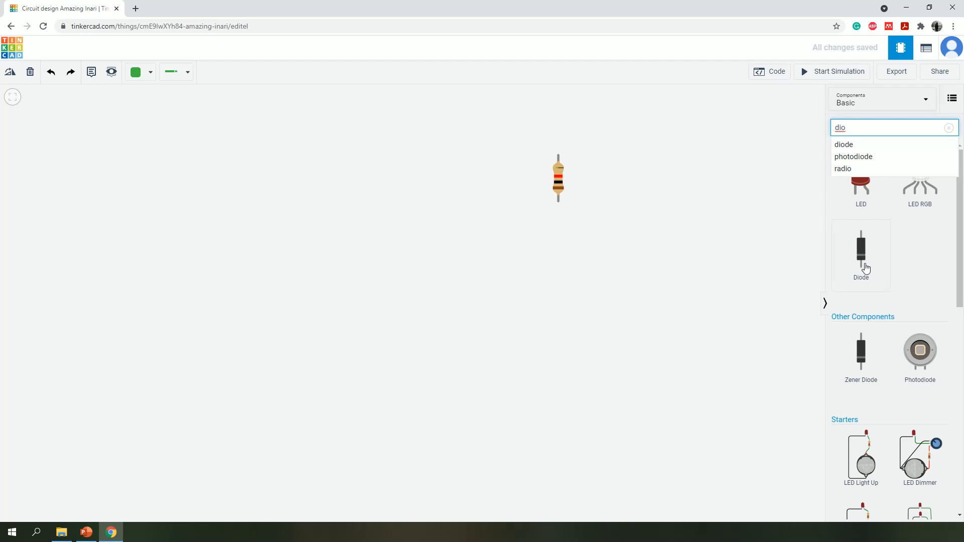
drag(860, 187, 503, 151)
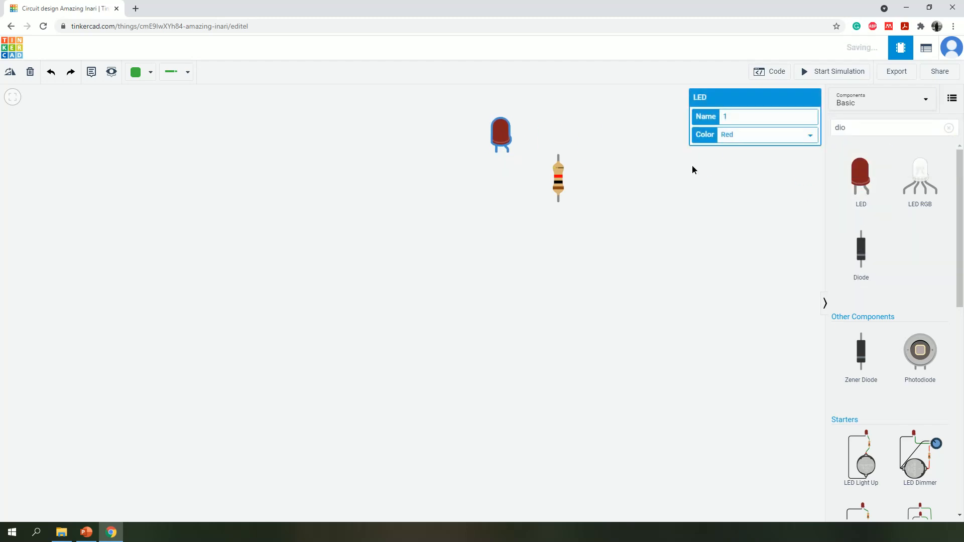
click(693, 167)
- Rotate the LED 180° so its legs point up, and nudge the 1 kΩ resistor slightly down
click(494, 134)
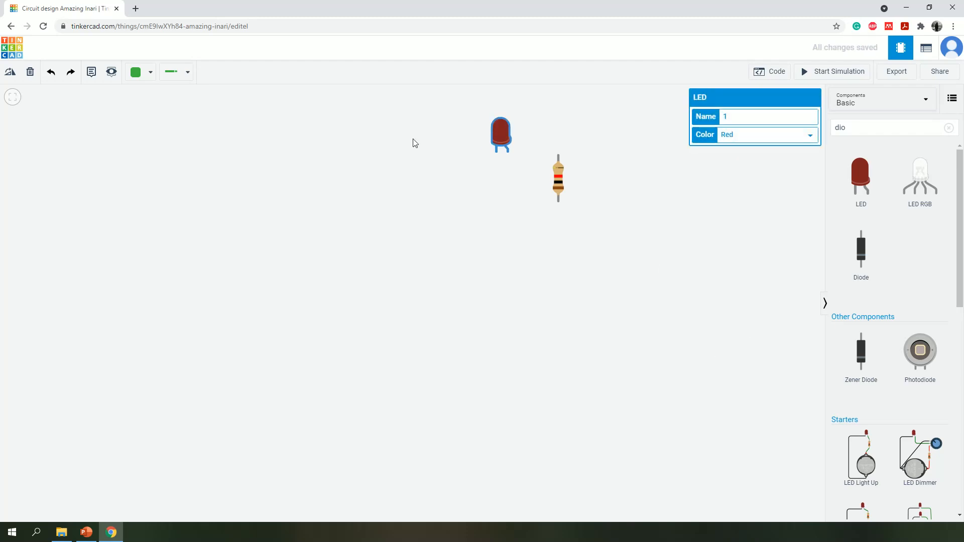
click(11, 73)
click(14, 74)
click(10, 71)
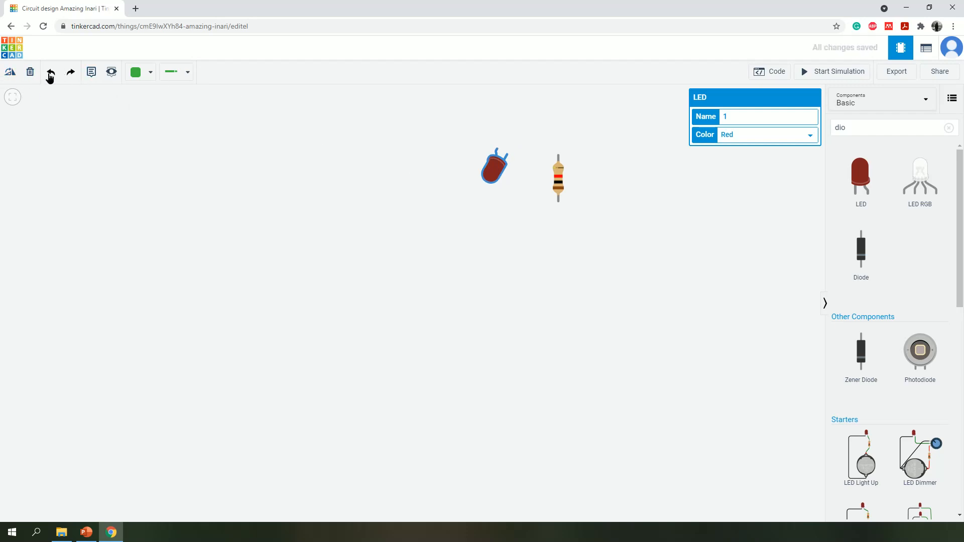
click(50, 72)
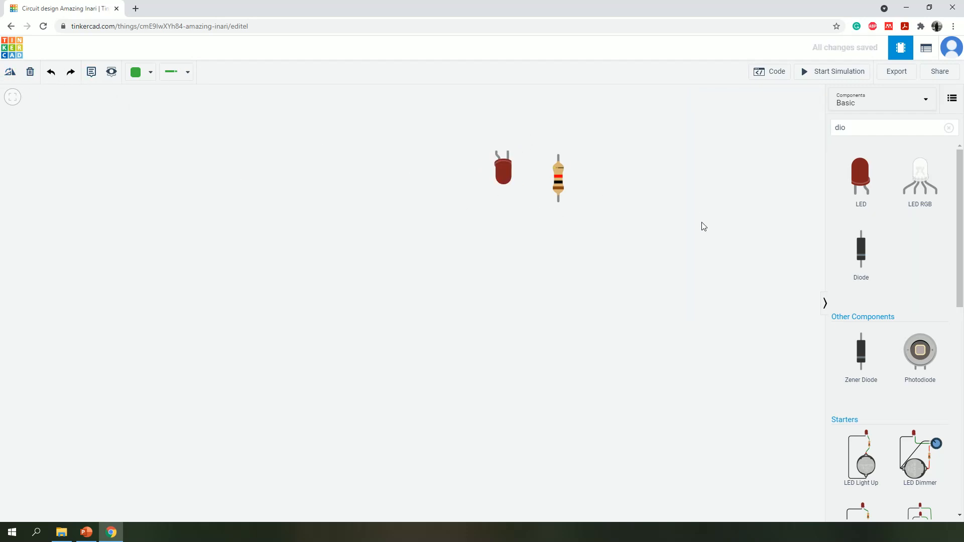
drag(557, 180, 556, 184)
click(624, 235)
- Search the components for "fun" and place a function generator to the left of the LED
double_click(848, 128)
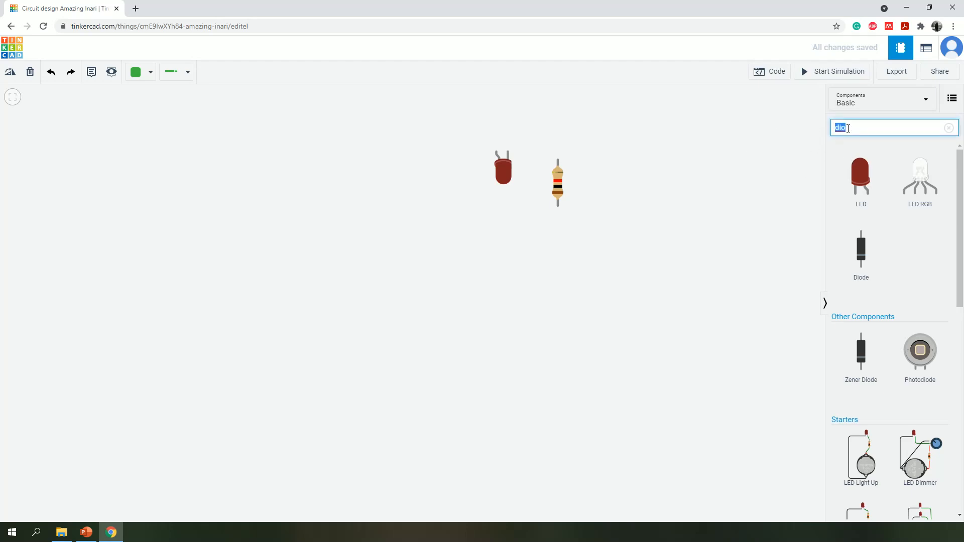
key(BackSpace)
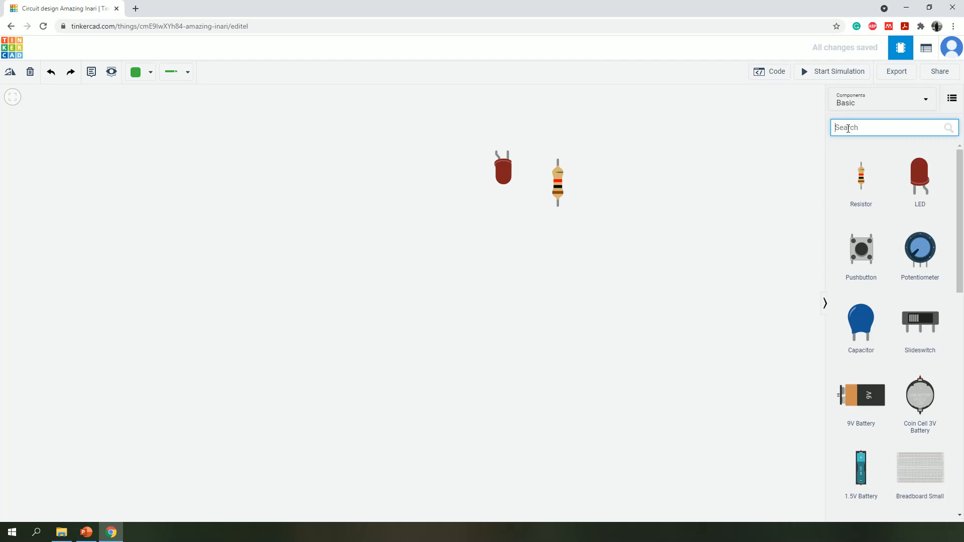
text(fun)
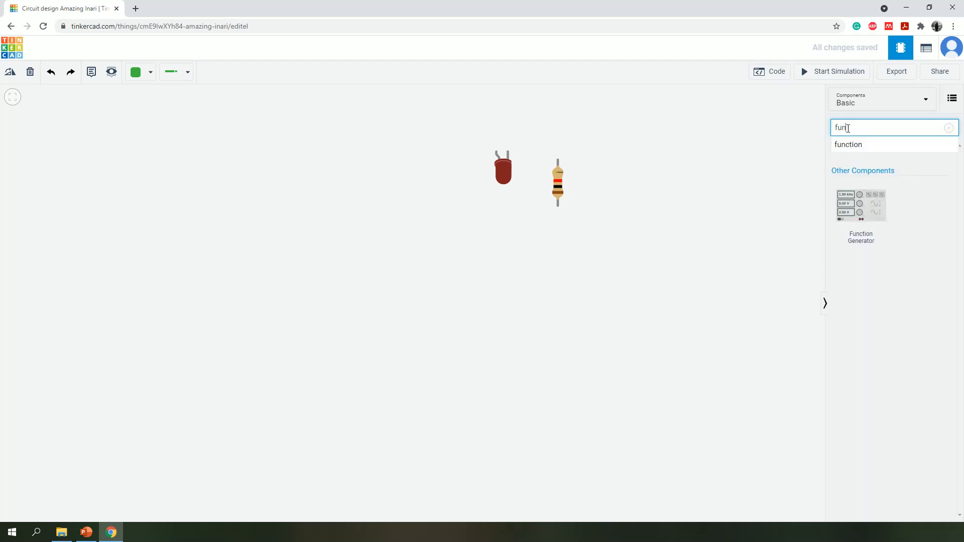
drag(874, 215, 291, 330)
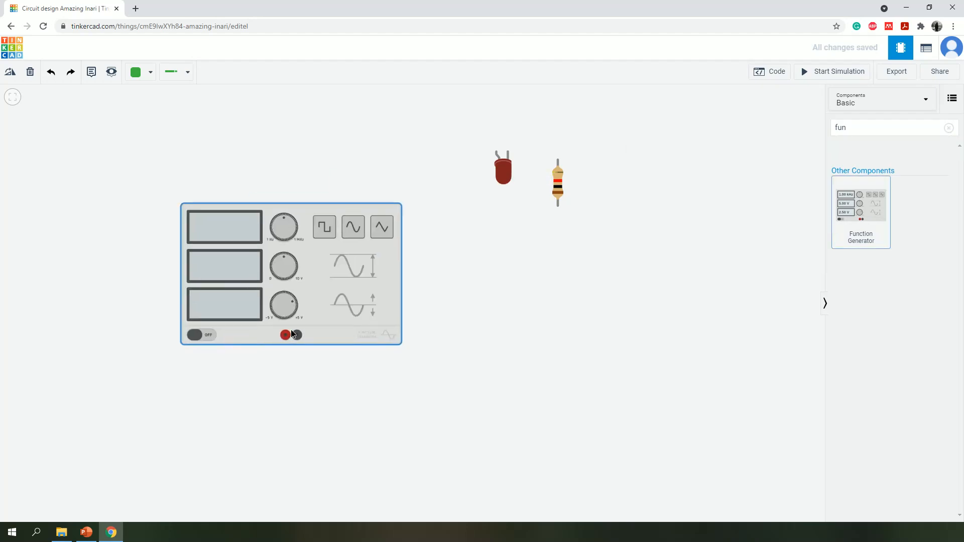
click(418, 360)
drag(273, 294, 256, 253)
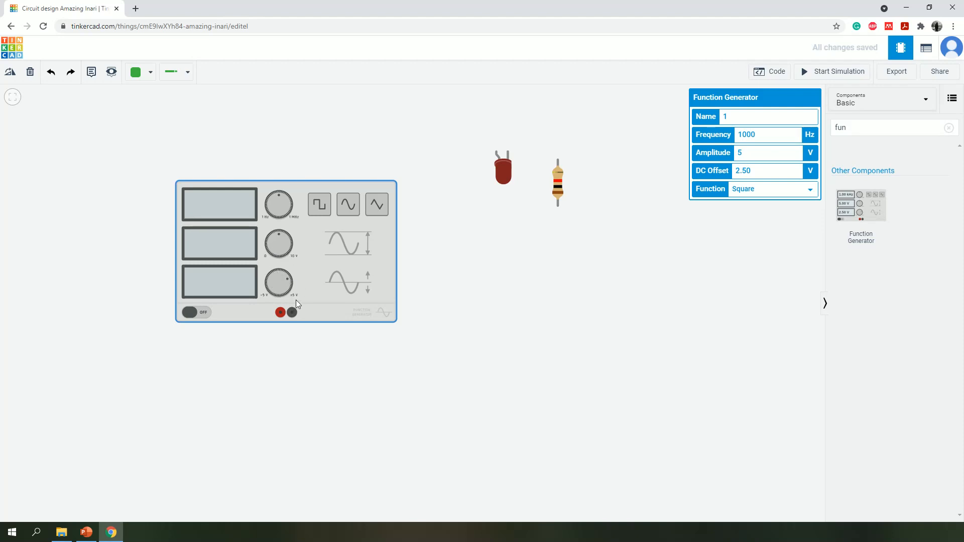
drag(291, 285, 290, 279)
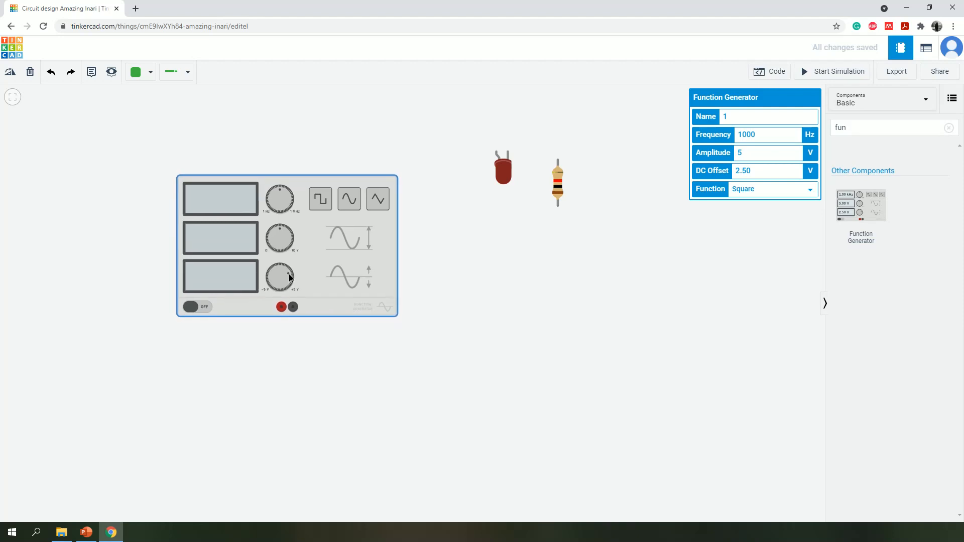
- Set the function generator's DC offset to 0 V
click(761, 170)
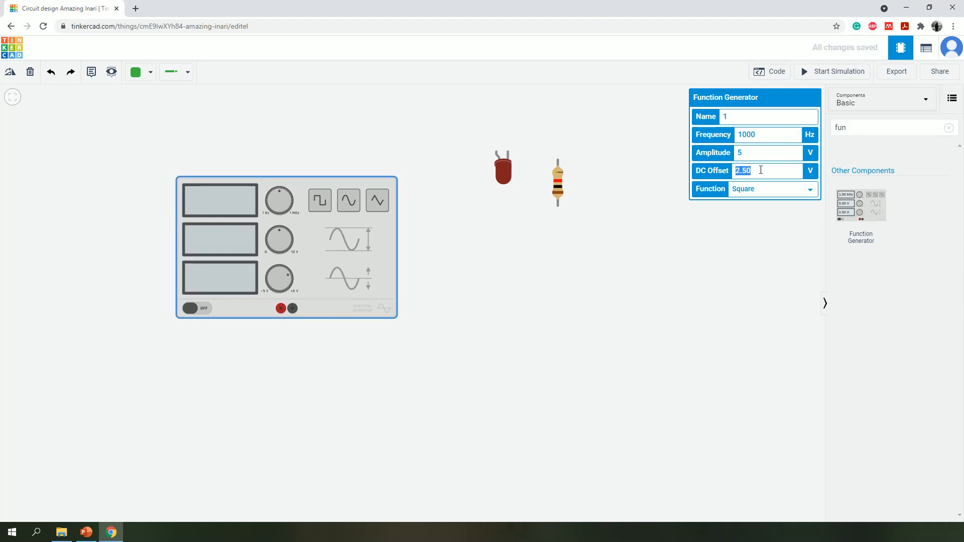
key(BackSpace)
click(712, 334)
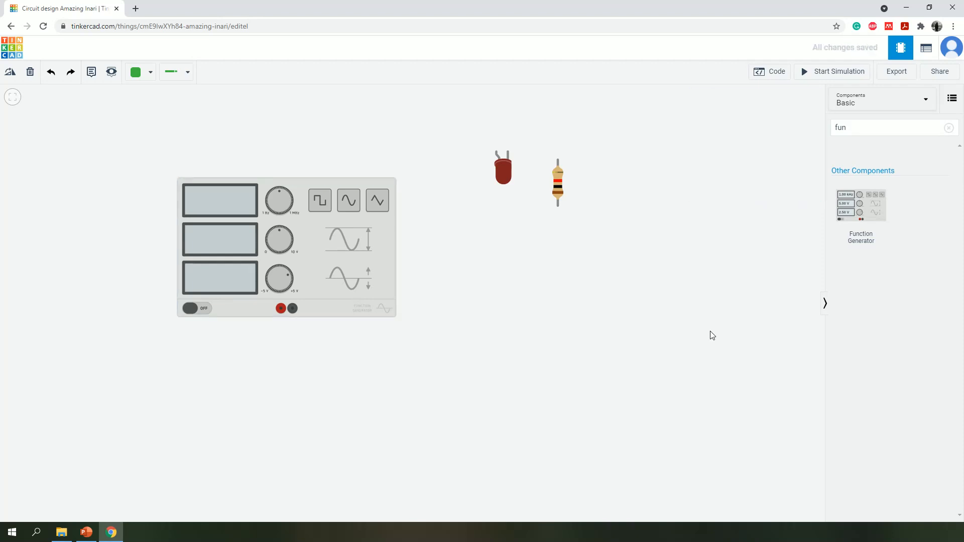
- Set the function generator's waveform to Sine and move the generator up and to the left, away from the LED
click(358, 233)
click(796, 190)
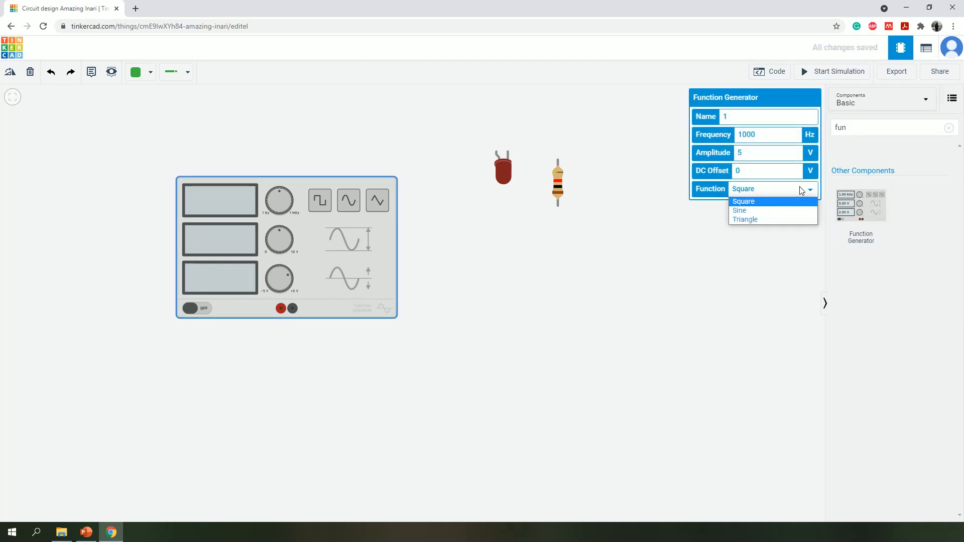
click(787, 211)
click(743, 252)
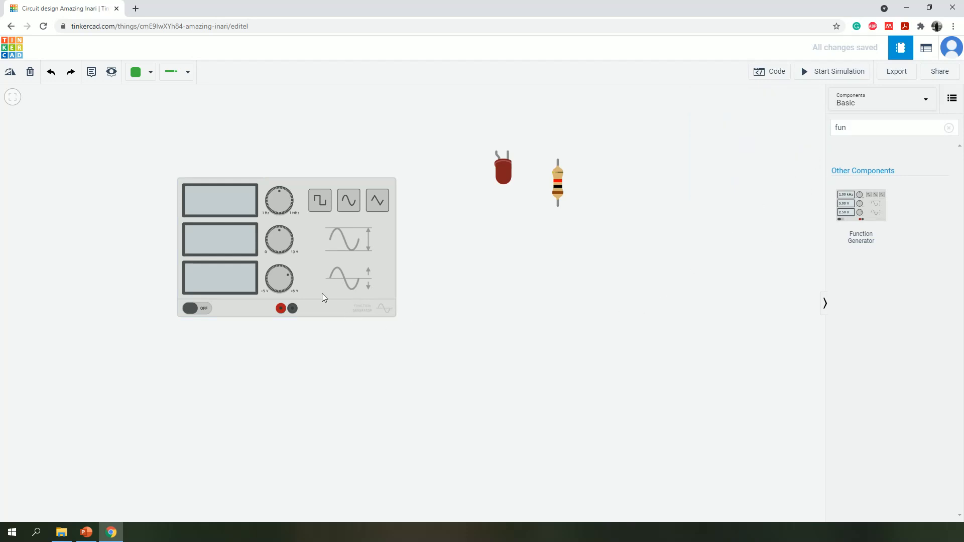
drag(304, 253, 275, 197)
click(390, 324)
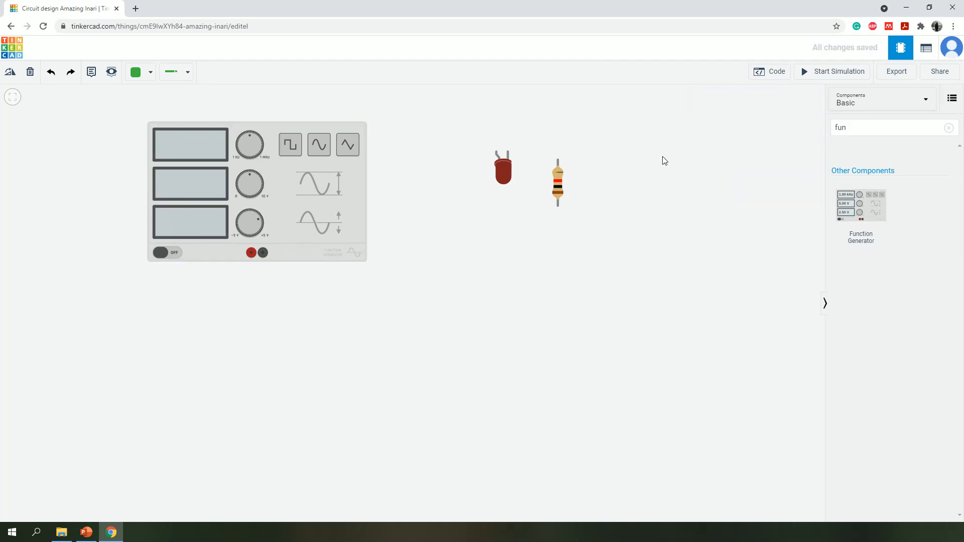
- Move the function generator down and wire the LED's straight leg to the resistor's upper lead
drag(317, 183, 378, 267)
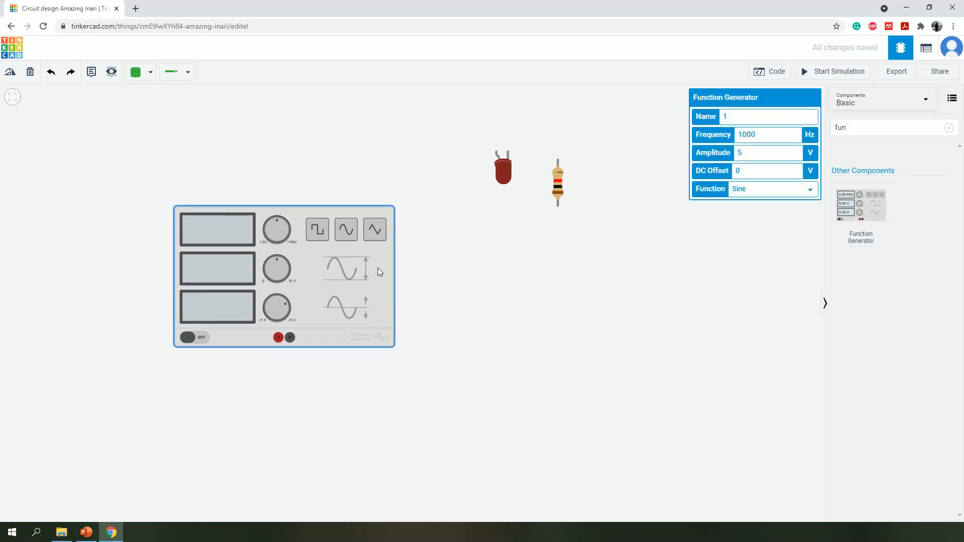
click(508, 151)
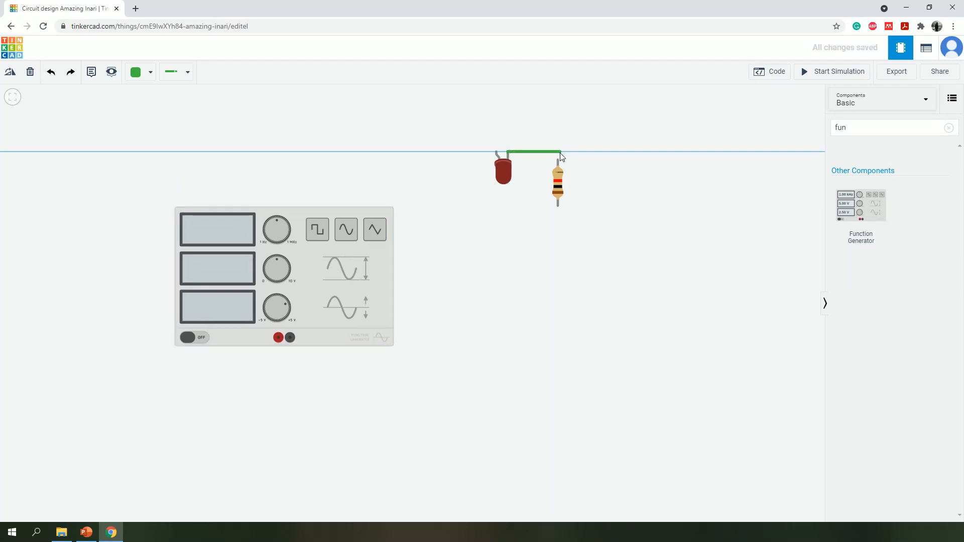
click(558, 161)
- Move the LED slightly down so its wire to the resistor runs horizontally
click(507, 180)
drag(506, 179, 507, 188)
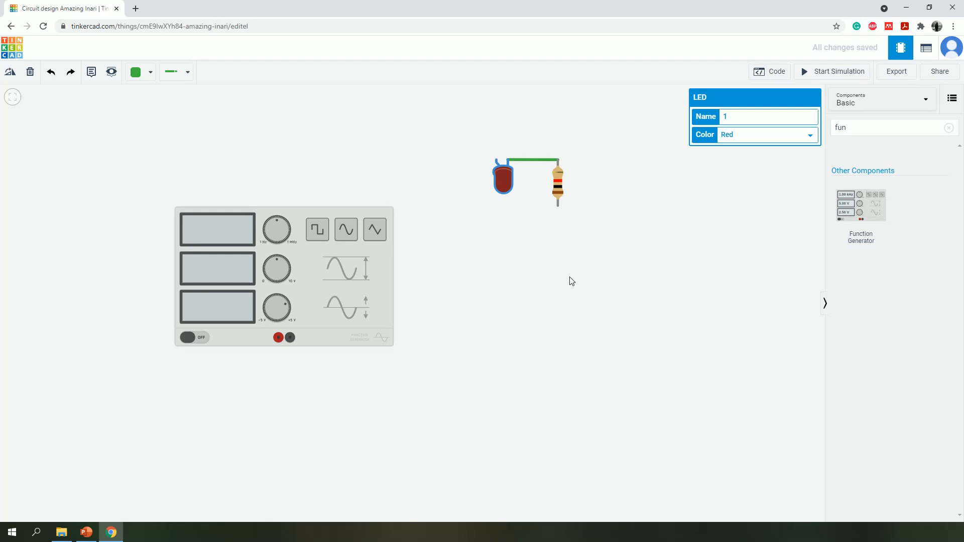
click(663, 271)
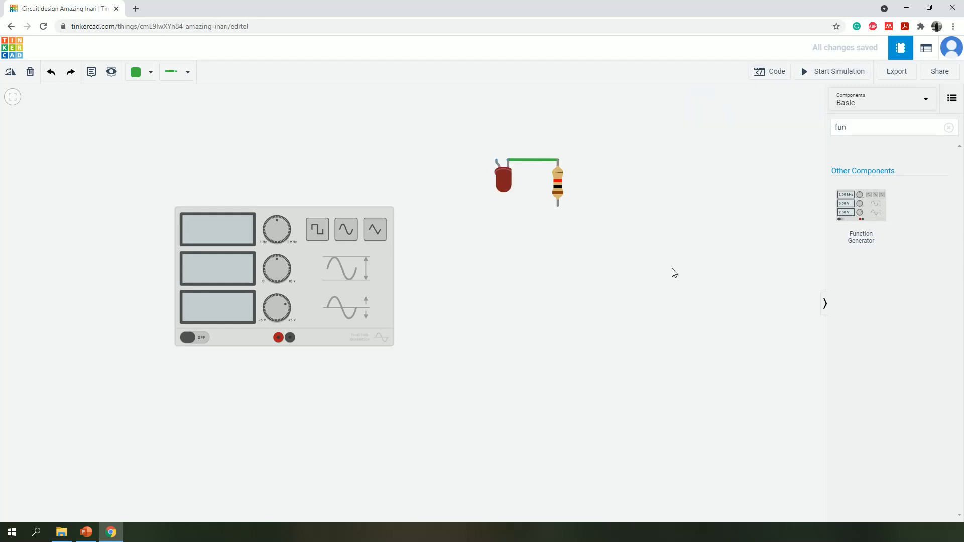
- Wire the function generator's positive terminal to the LED's bent leg, routed over the generator with a square corner
click(280, 339)
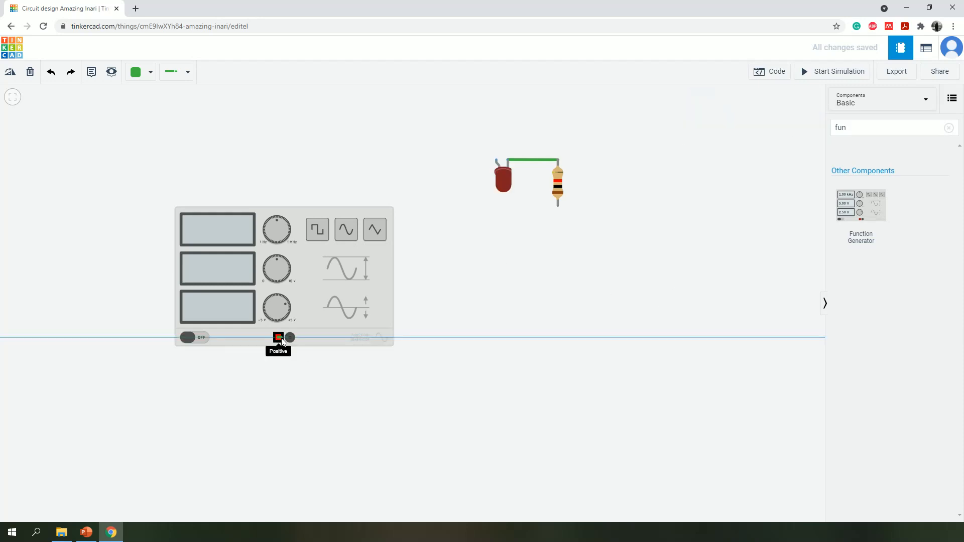
click(279, 178)
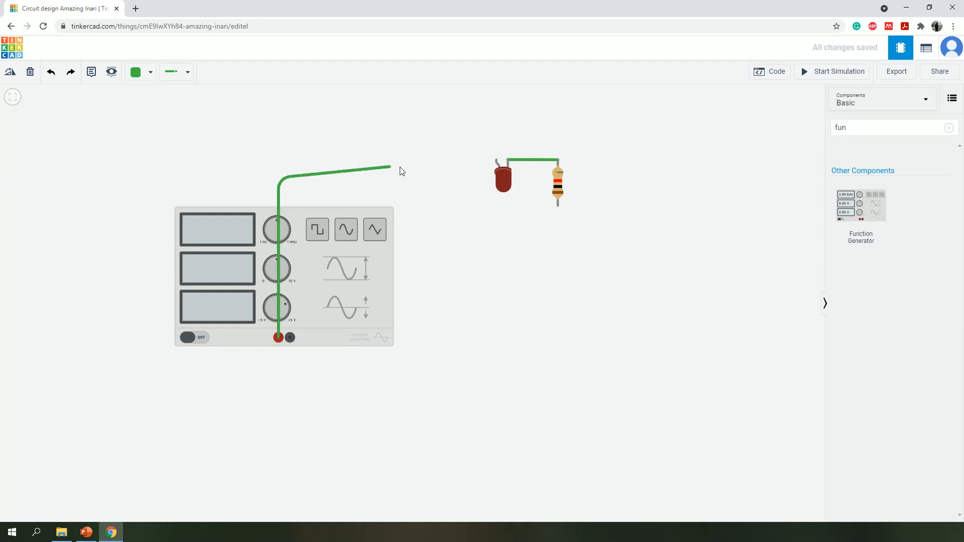
click(495, 161)
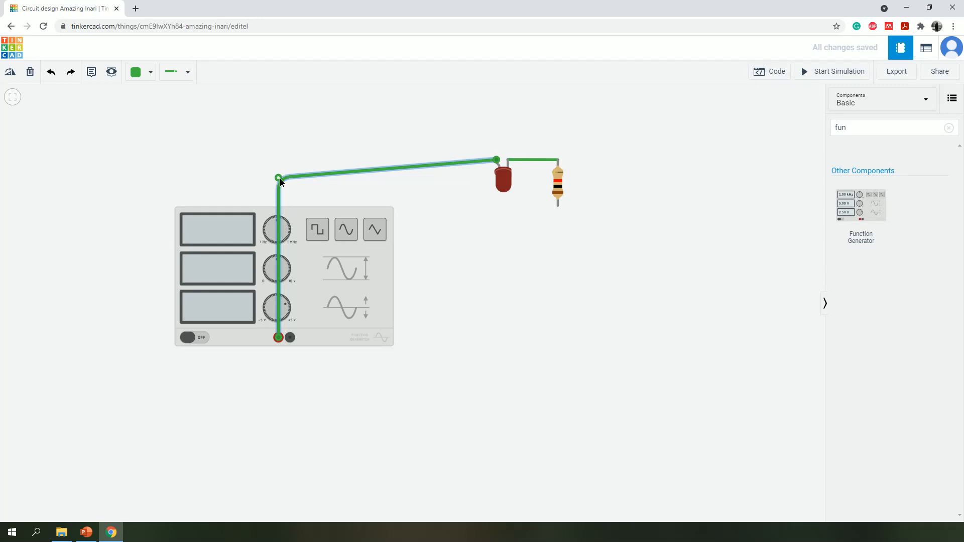
drag(280, 179, 279, 159)
click(566, 355)
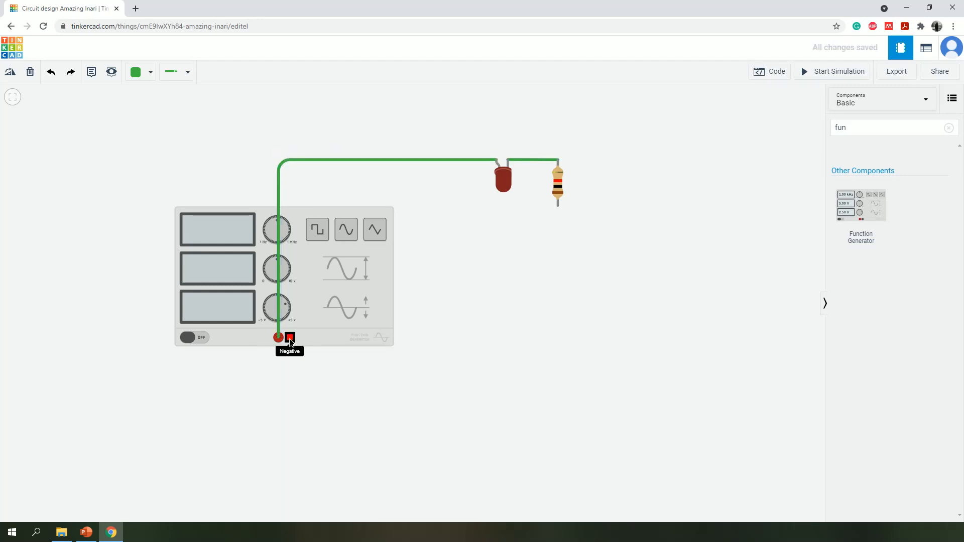
- Wire the function generator's negative terminal to the resistor's lower lead, routed below the generator with the bends squared up
click(289, 340)
click(289, 394)
click(595, 408)
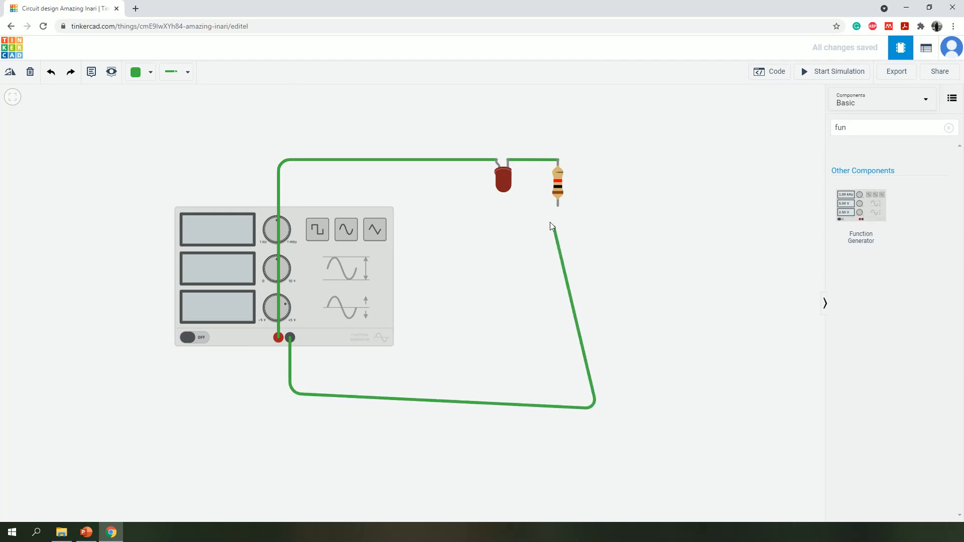
click(558, 205)
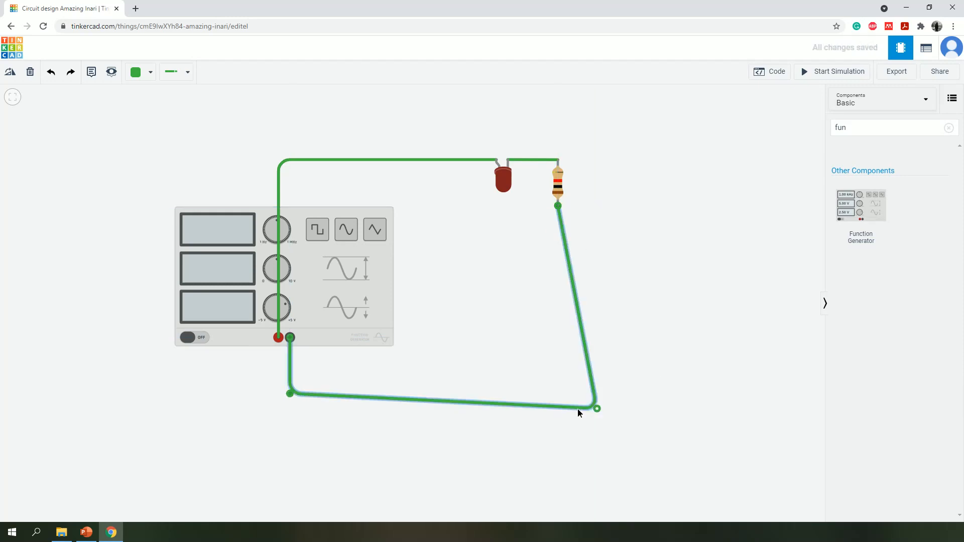
drag(578, 412, 558, 406)
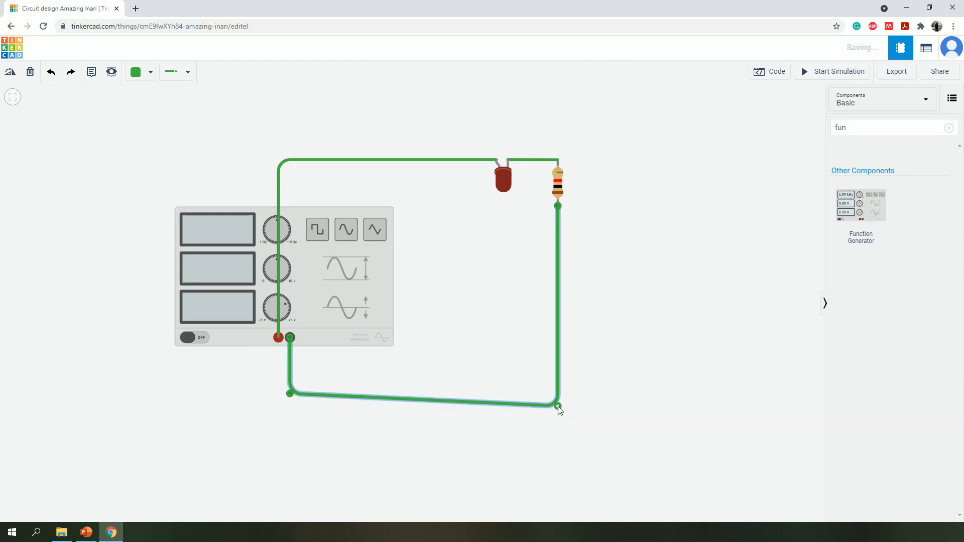
click(661, 338)
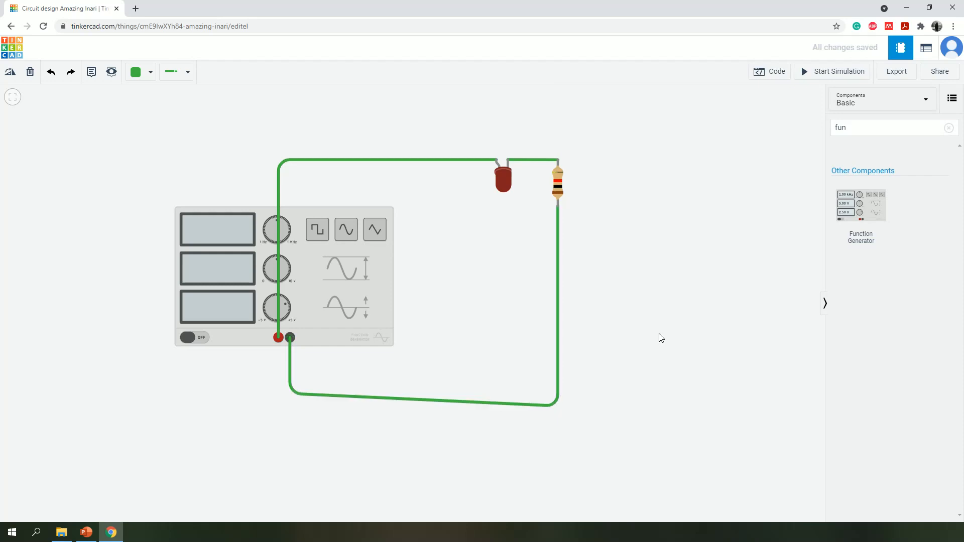
click(560, 405)
drag(560, 405, 559, 393)
click(723, 363)
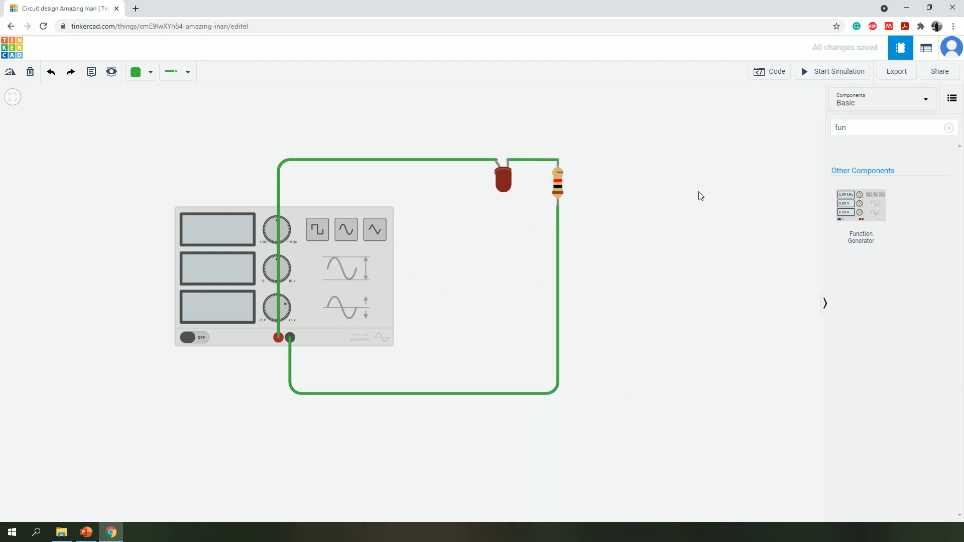
- Set the function generator's frequency to 1 Hz
click(384, 274)
double_click(776, 134)
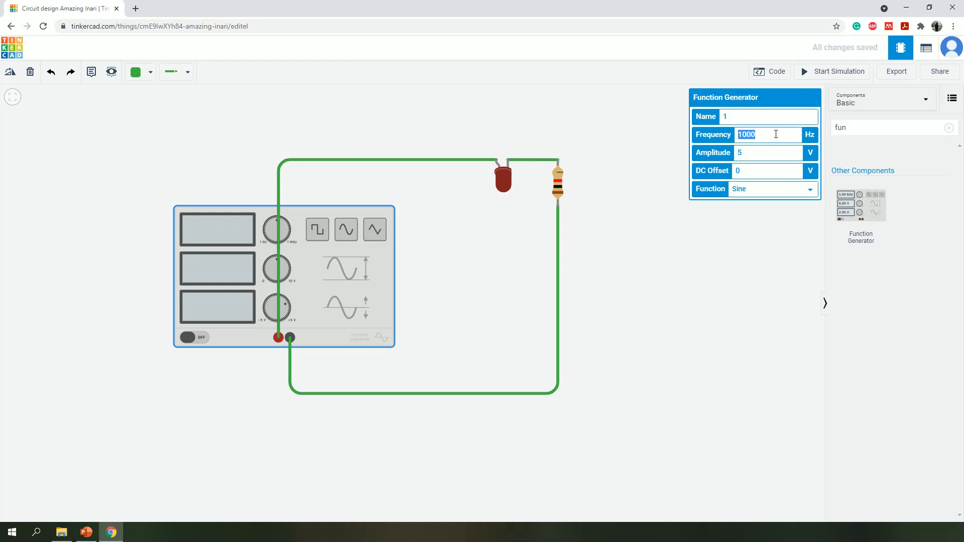
text(1)
click(755, 333)
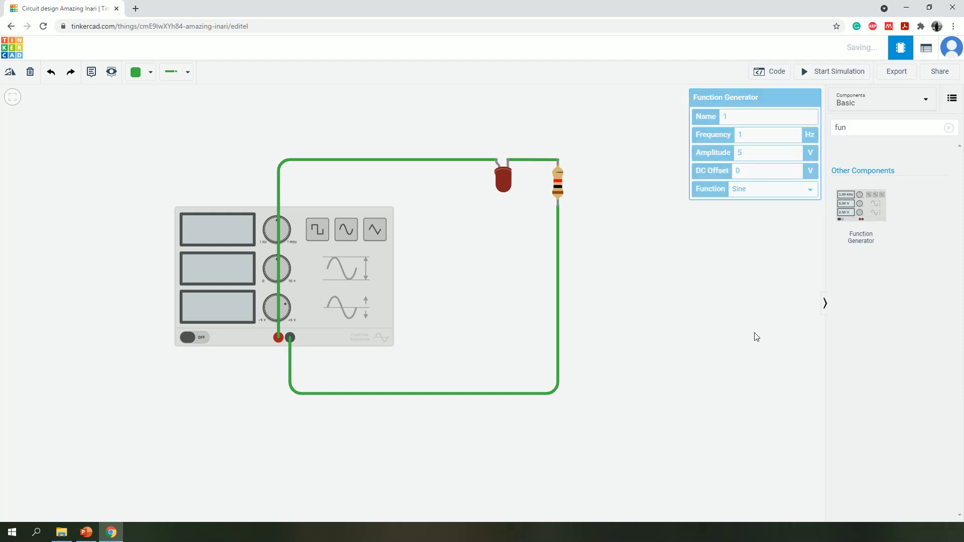
- Search the components for "scop" and place an oscilloscope to the right of the resistor
click(878, 131)
key(BackSpace)
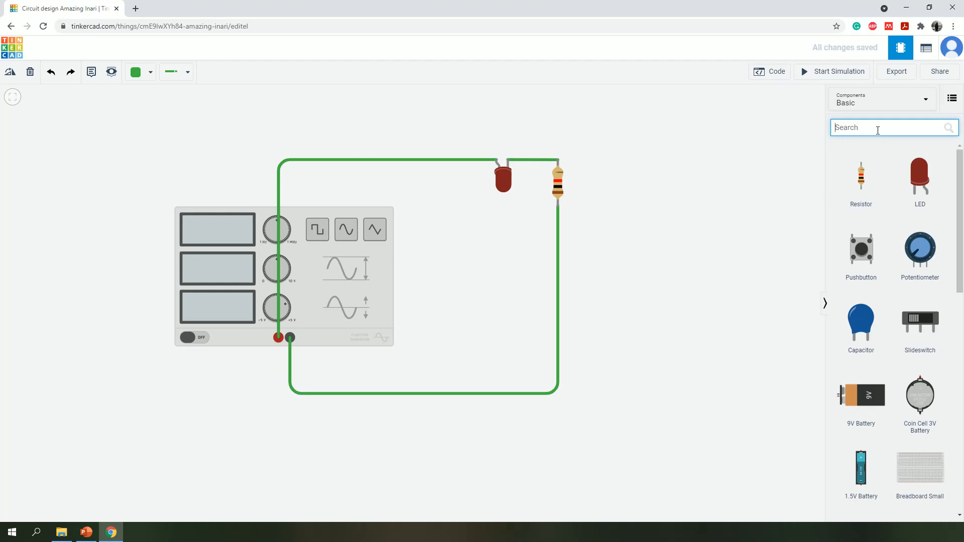
text(s)
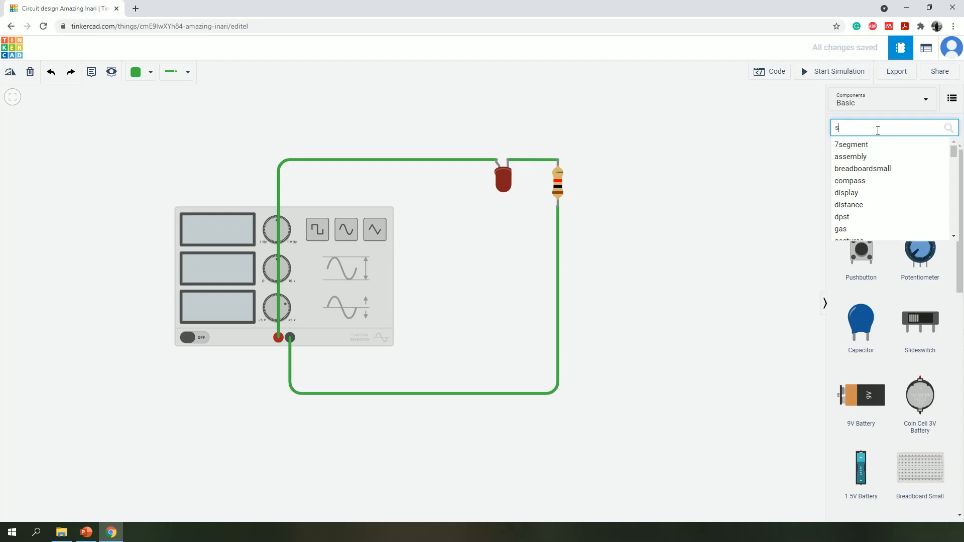
text(cop)
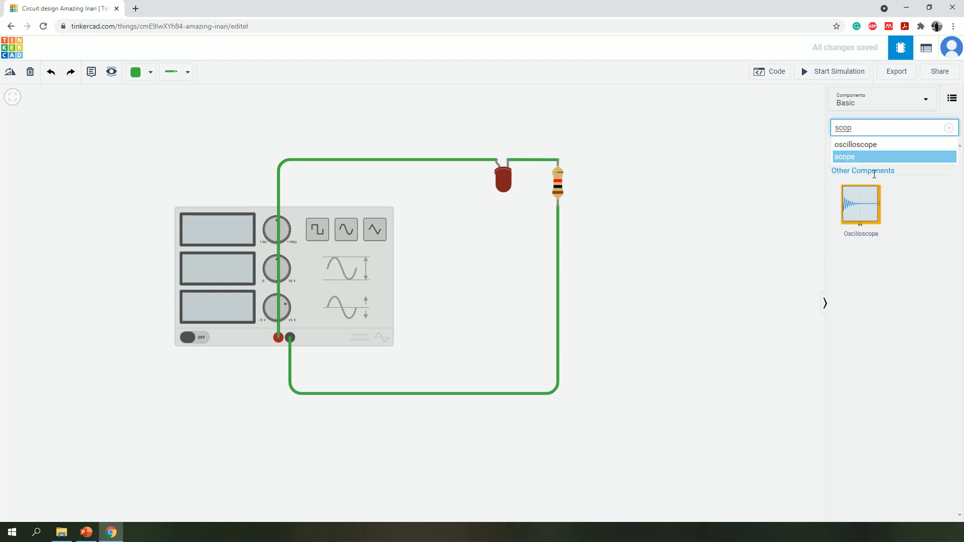
drag(860, 208, 702, 329)
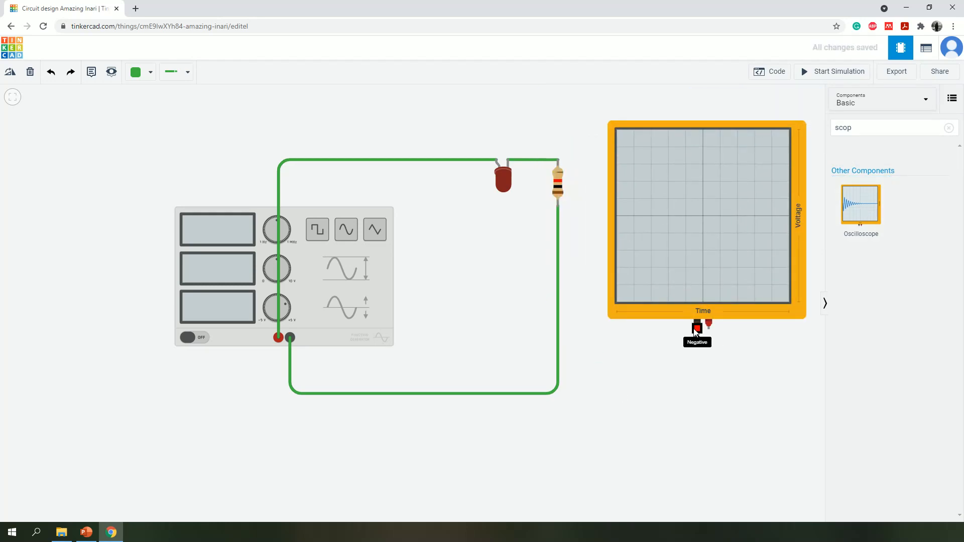
click(696, 168)
mouse_move(695, 167)
mouse_down()
mouse_move(704, 143)
mouse_move(698, 160)
mouse_up()
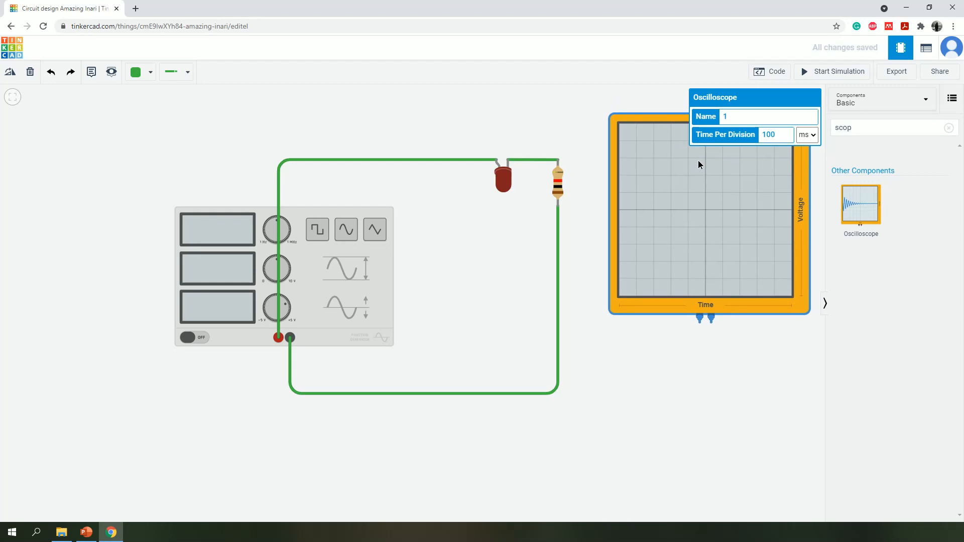
- Wire the oscilloscope's positive terminal to the resistor's upper lead, passing between the resistor and the oscilloscope
click(711, 316)
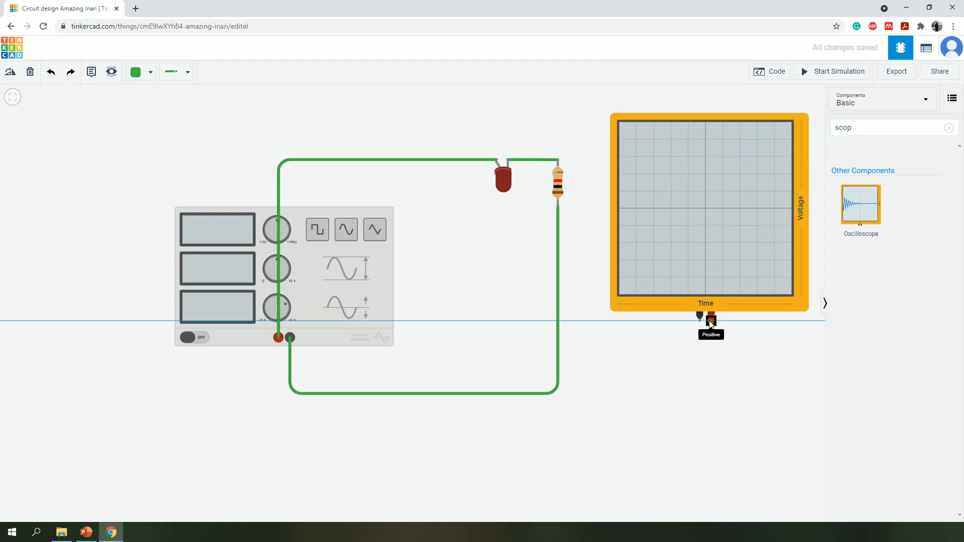
click(624, 395)
click(577, 158)
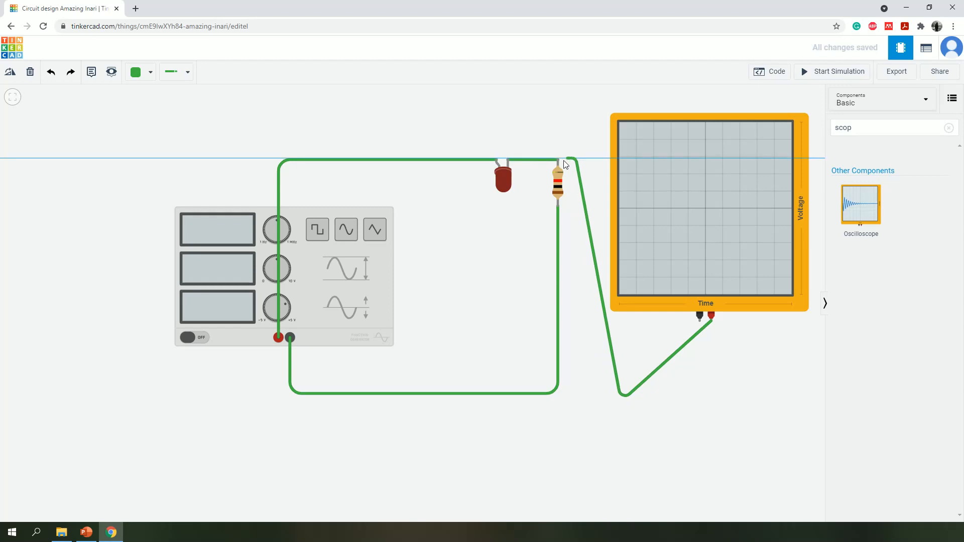
click(558, 160)
click(558, 207)
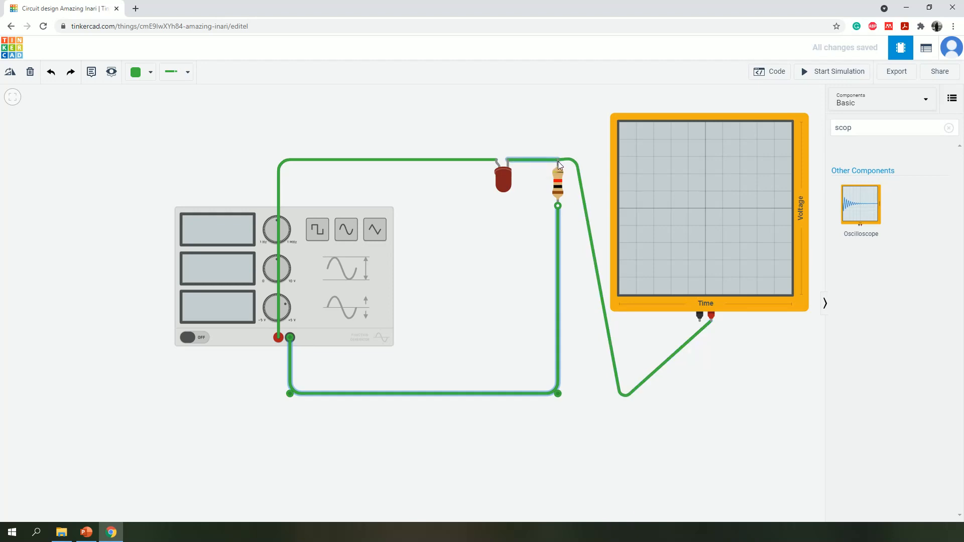
- Wire the oscilloscope's negative terminal to the function generator's negative terminal, routed beneath the rest of the circuit
click(699, 320)
click(703, 406)
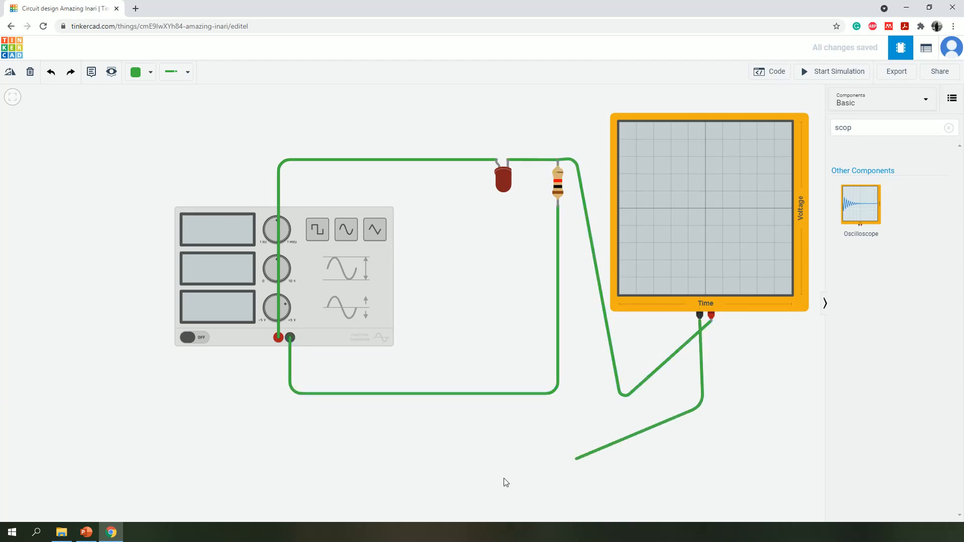
click(280, 439)
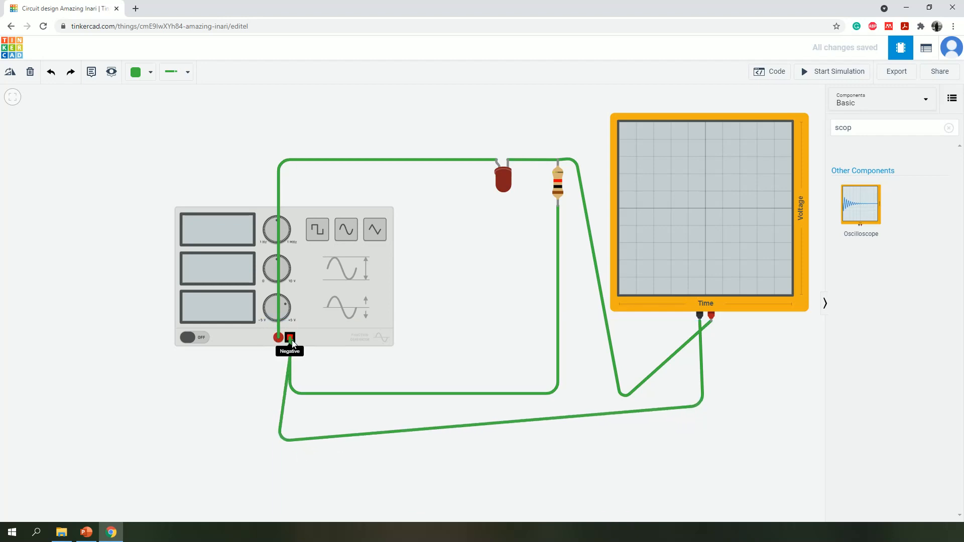
click(290, 339)
click(289, 337)
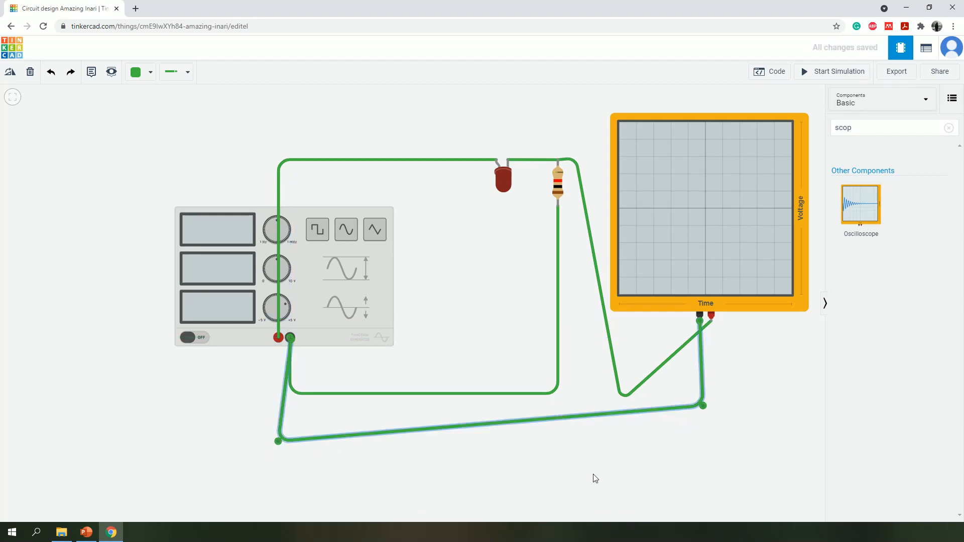
click(594, 478)
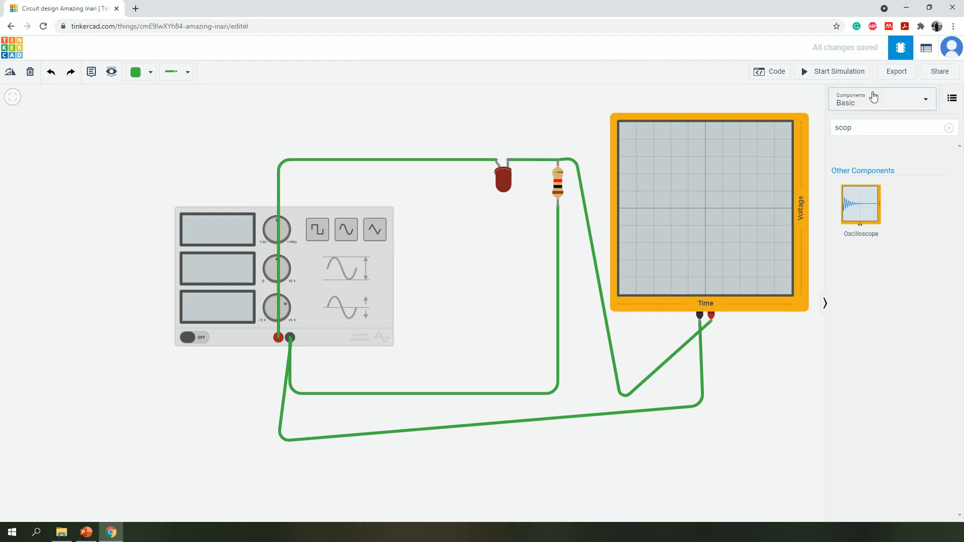
- Check the resistor's resistance setting and start the simulation
click(558, 189)
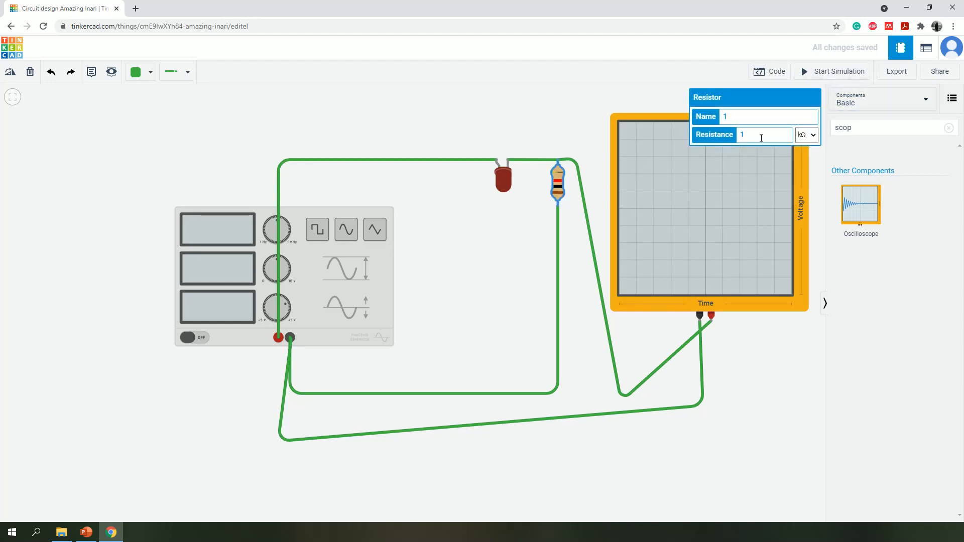
click(604, 95)
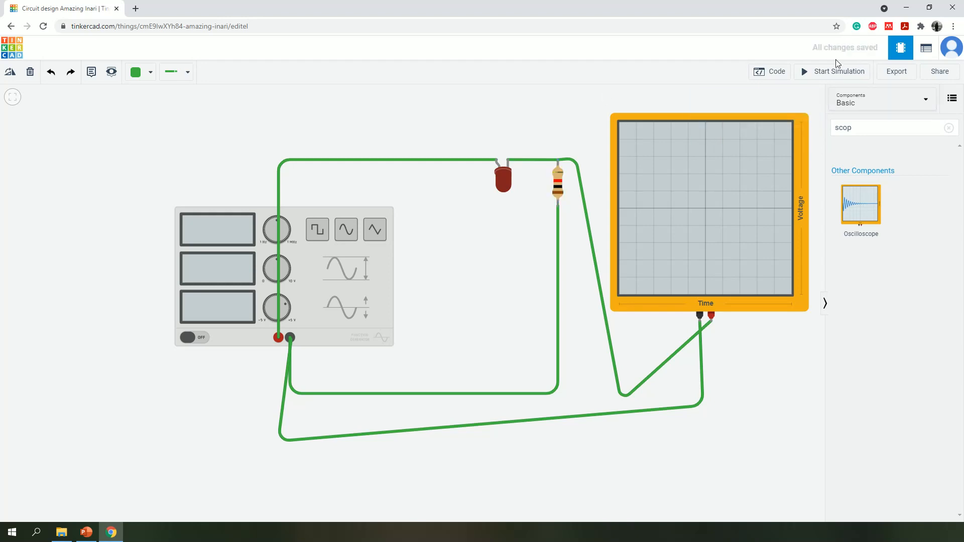
click(823, 72)
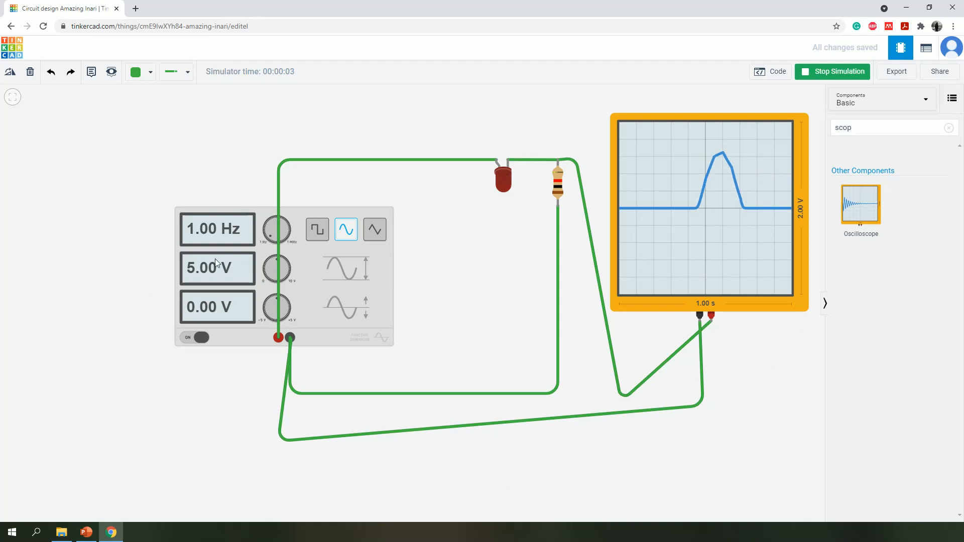
- Set the function generator's amplitude to 10 V while the simulation runs
click(238, 273)
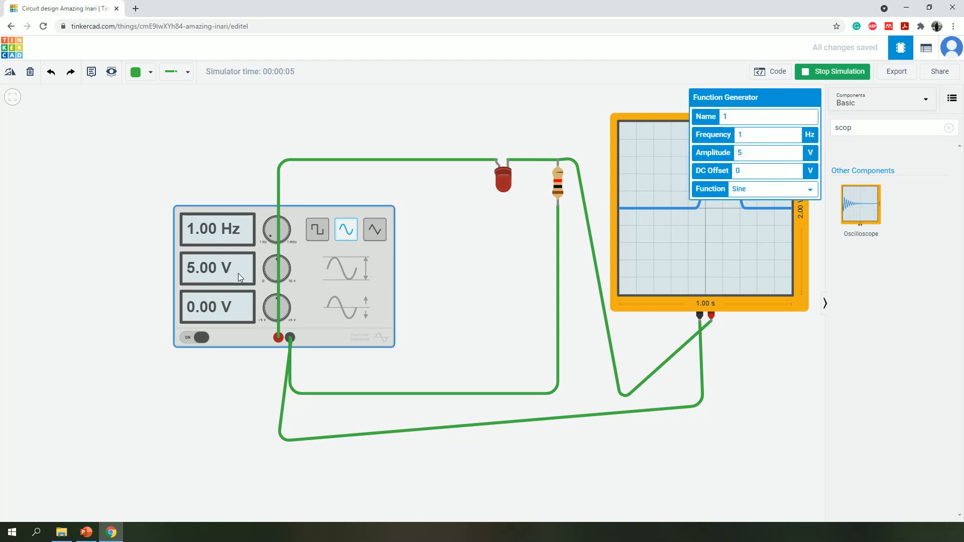
click(746, 152)
key(BackSpace)
text(10)
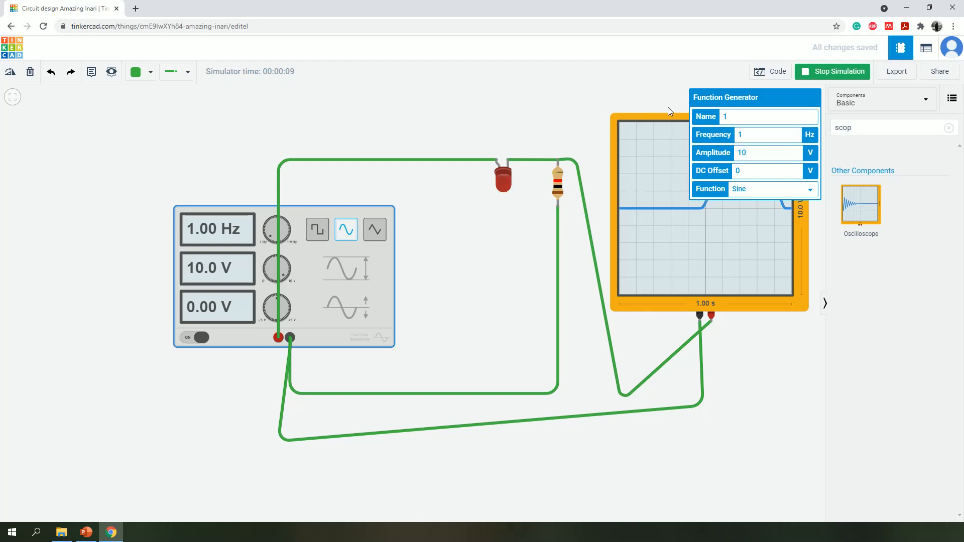
click(670, 107)
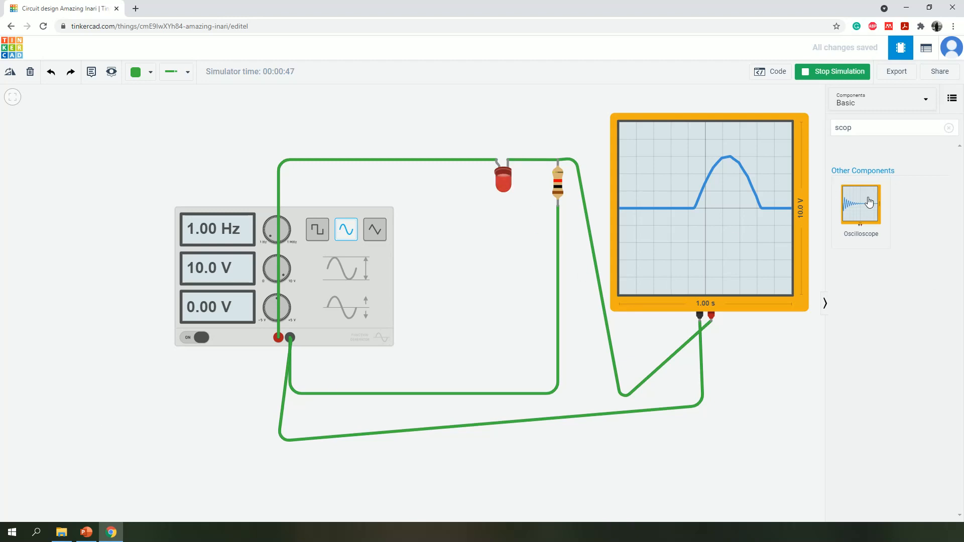
- Add a second oscilloscope above and to the left of the function generator
drag(860, 203, 394, 225)
scroll(424, 254, up, 5)
scroll(424, 254, down, 7)
scroll(424, 255, up, 2)
scroll(424, 254, down, 8)
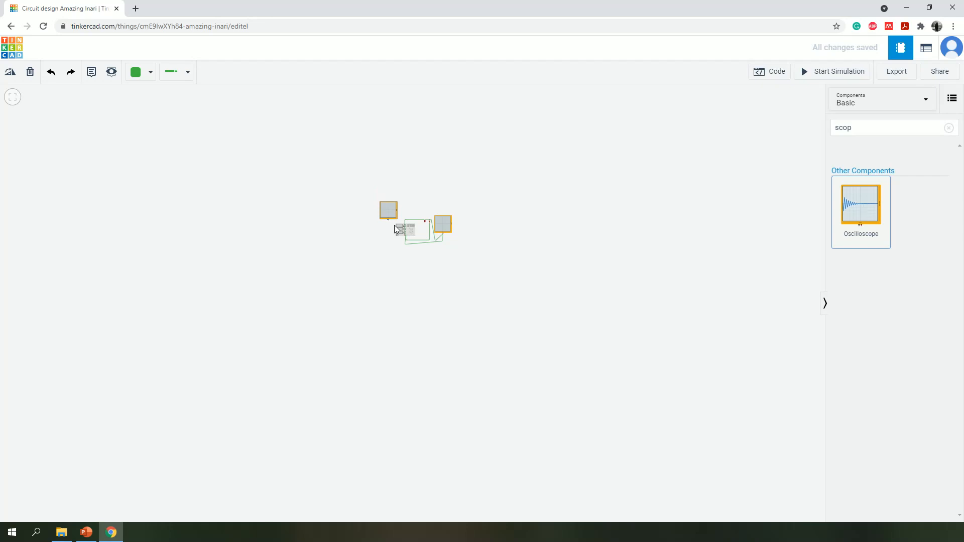
scroll(427, 238, up, 5)
scroll(428, 238, up, 3)
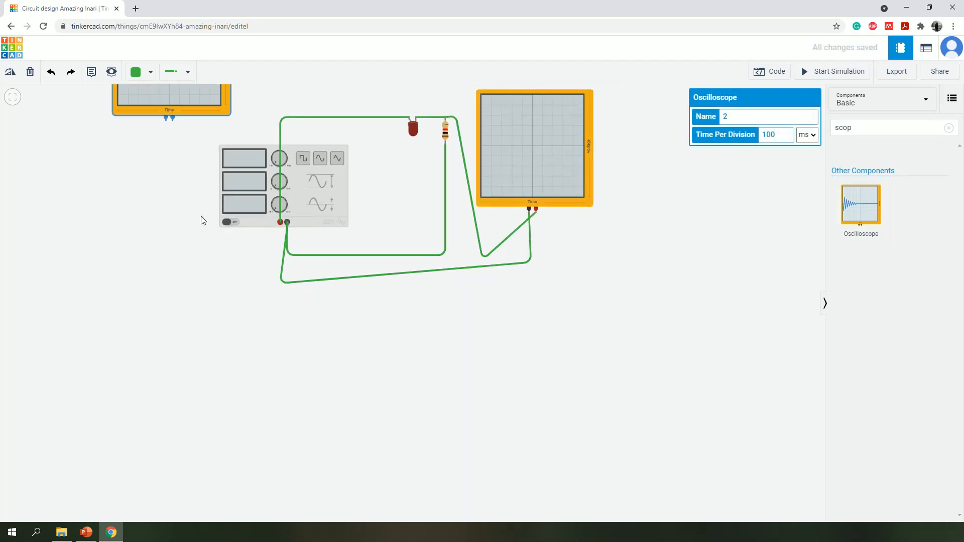
- Move the second oscilloscope below and to the left of the function generator
scroll(204, 232, up, 2)
scroll(202, 230, down, 5)
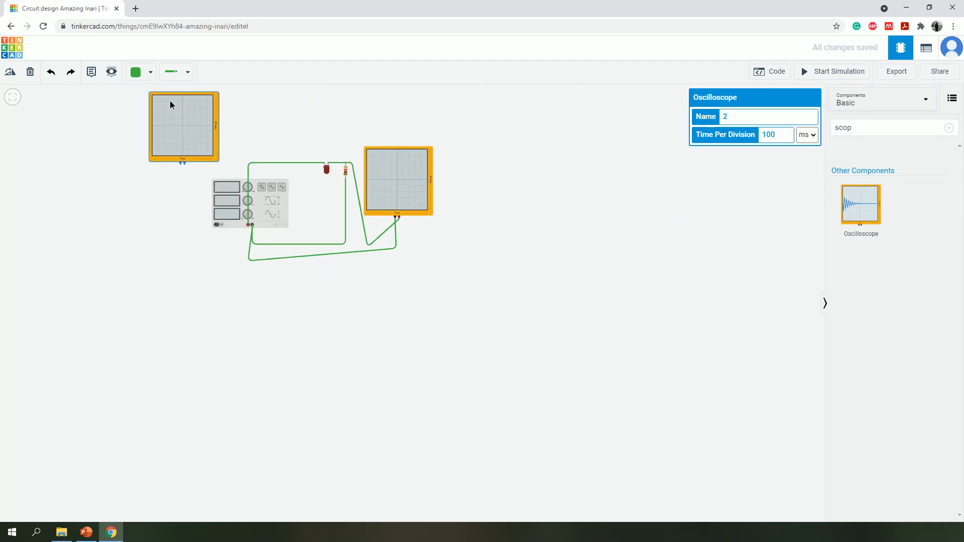
drag(169, 101, 176, 250)
scroll(149, 214, down, 3)
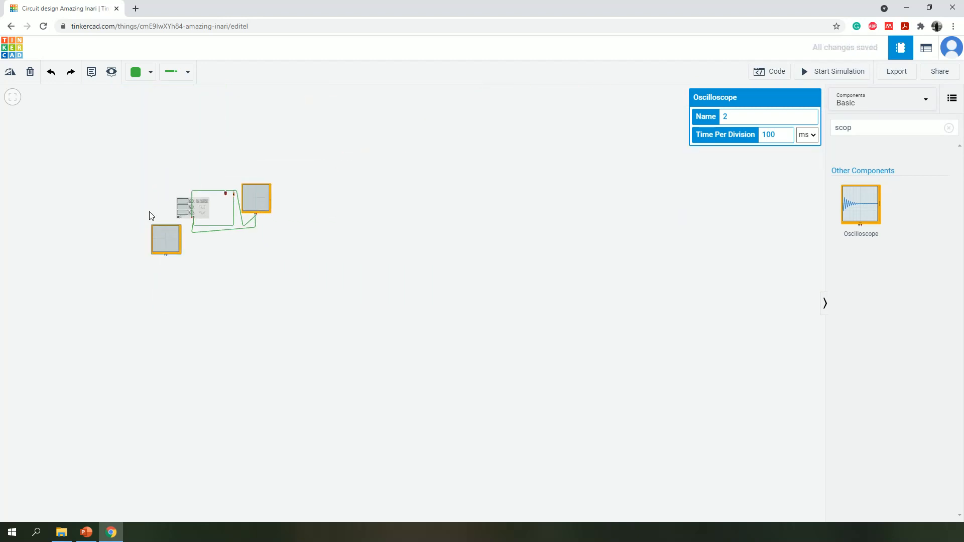
scroll(151, 216, up, 3)
scroll(149, 216, up, 4)
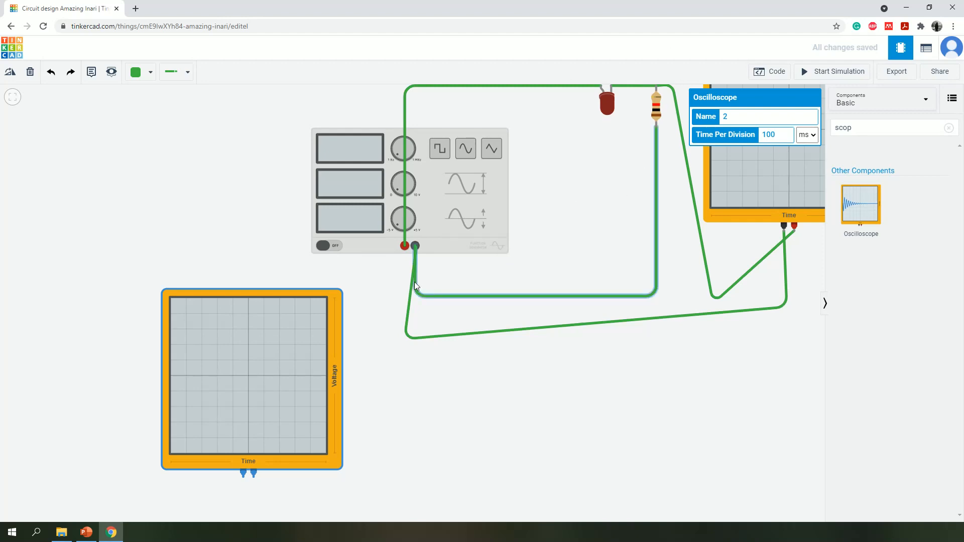
scroll(414, 282, up, 2)
scroll(414, 282, down, 3)
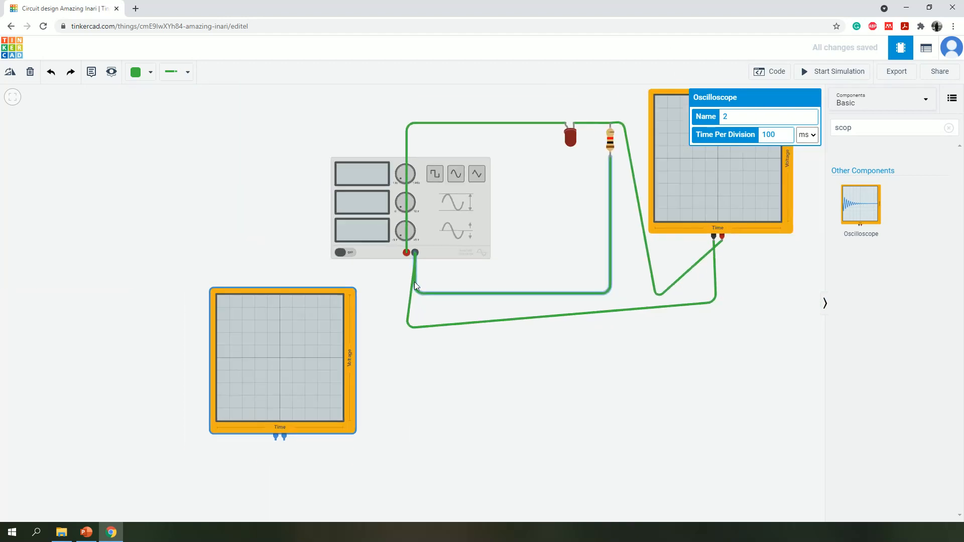
- Wire the LED's anode to the positive terminal of the second oscilloscope
click(824, 304)
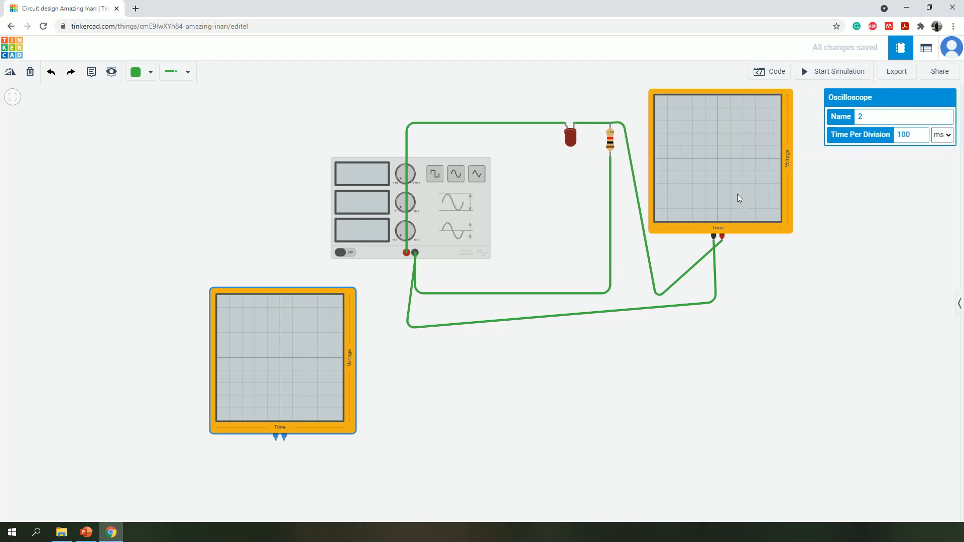
click(408, 253)
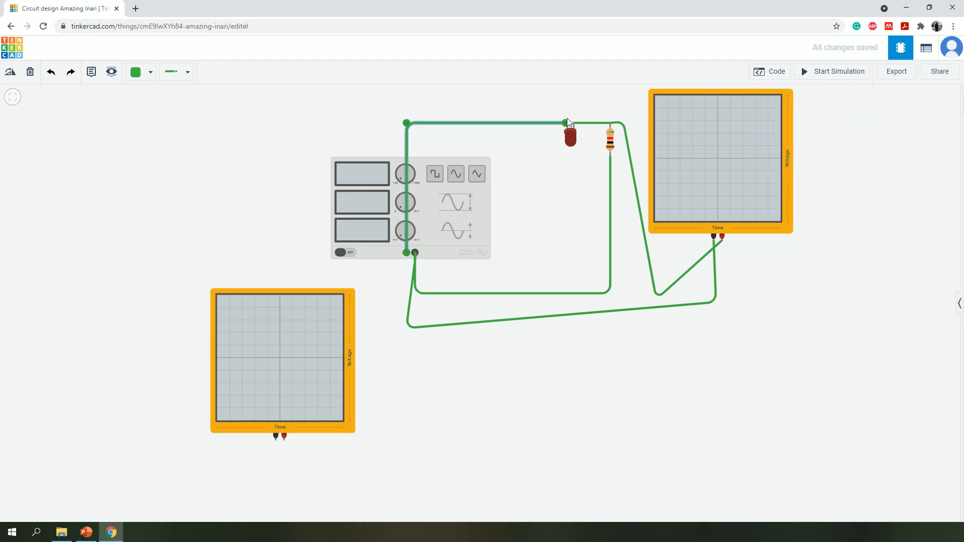
click(522, 86)
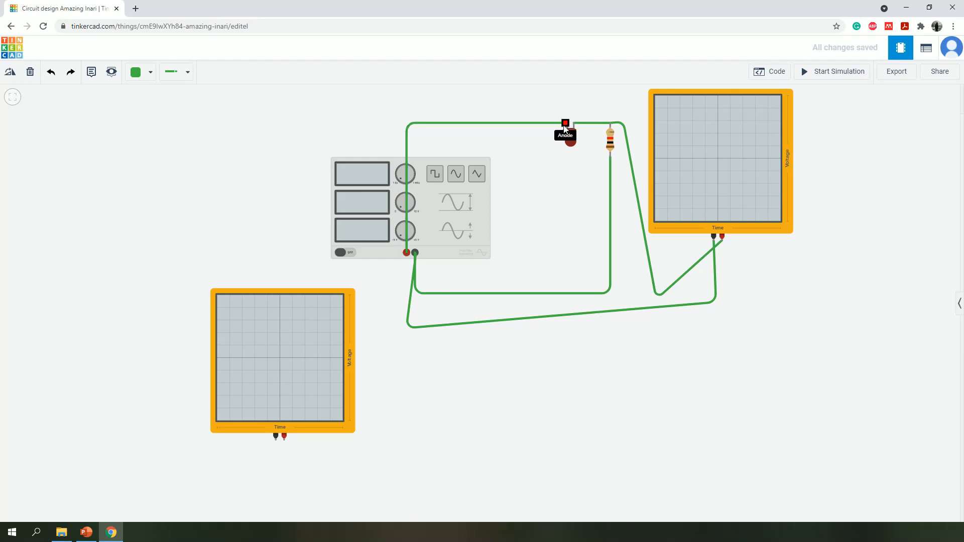
click(565, 124)
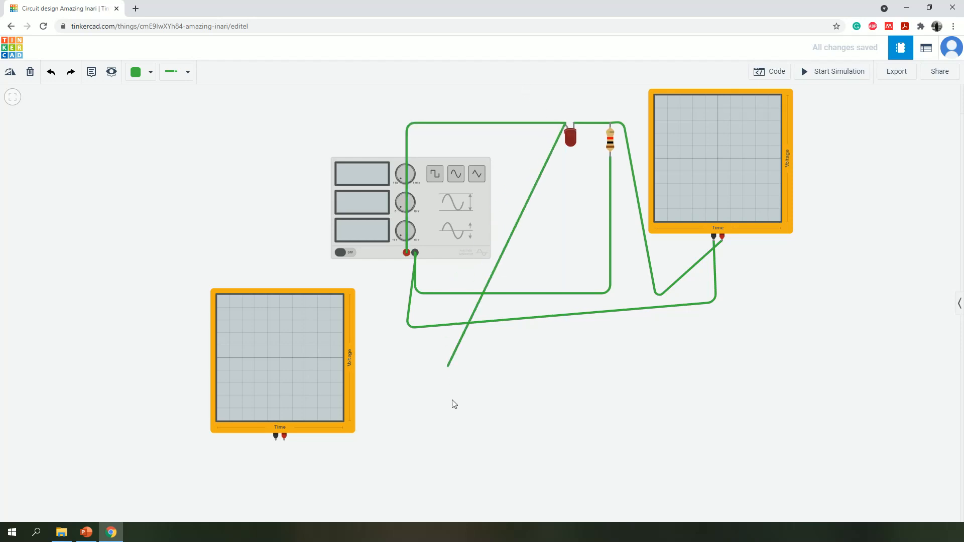
click(284, 437)
drag(439, 416, 451, 410)
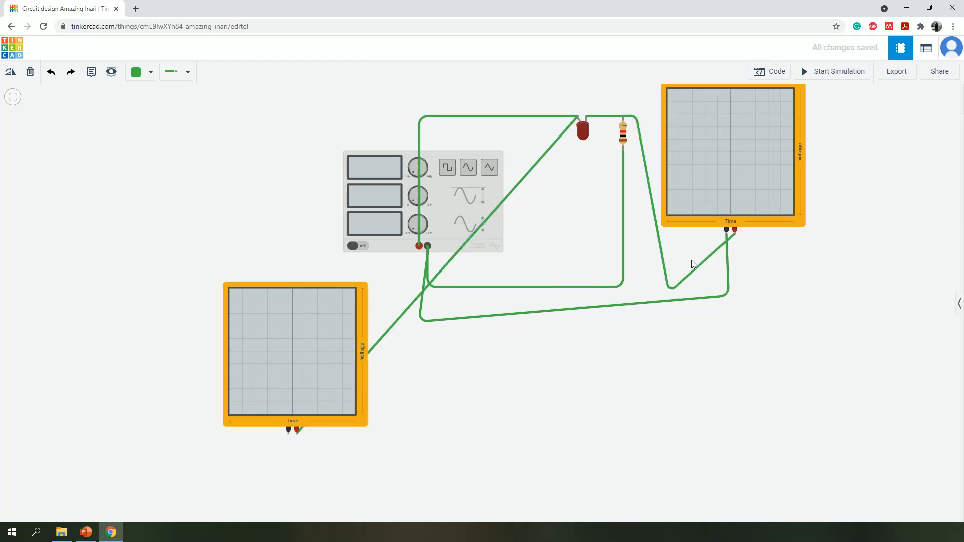
- Wire the second oscilloscope's negative terminal to the function generator's negative terminal with one bend and start the simulation
click(427, 249)
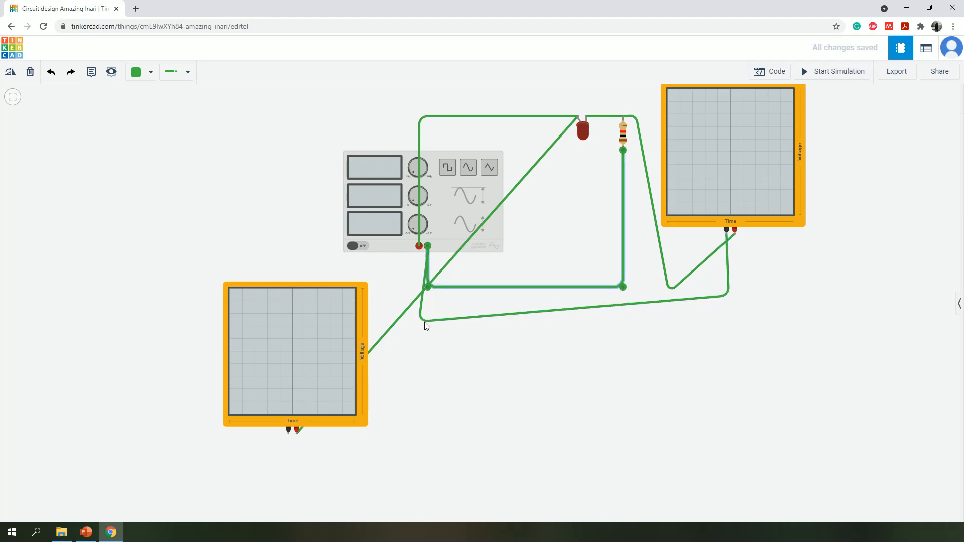
click(289, 430)
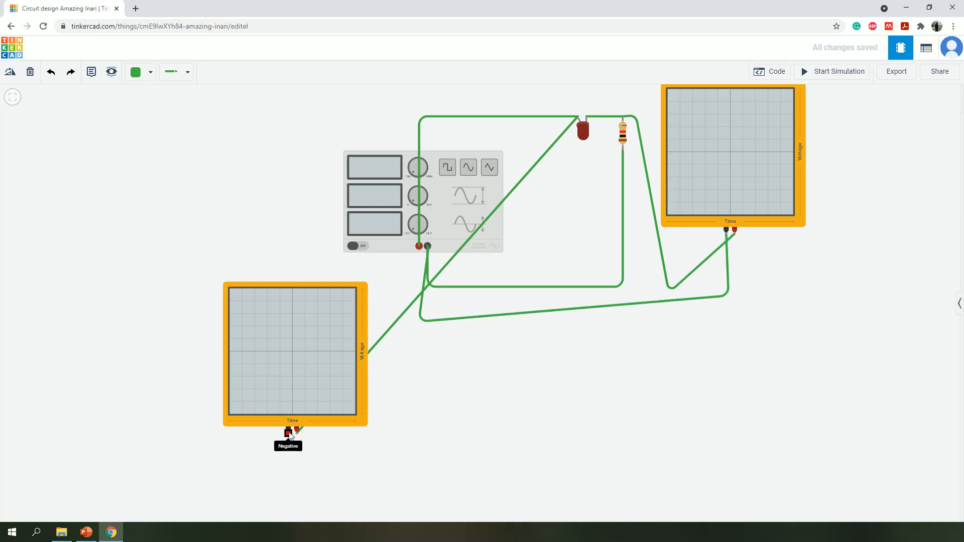
click(435, 438)
click(428, 246)
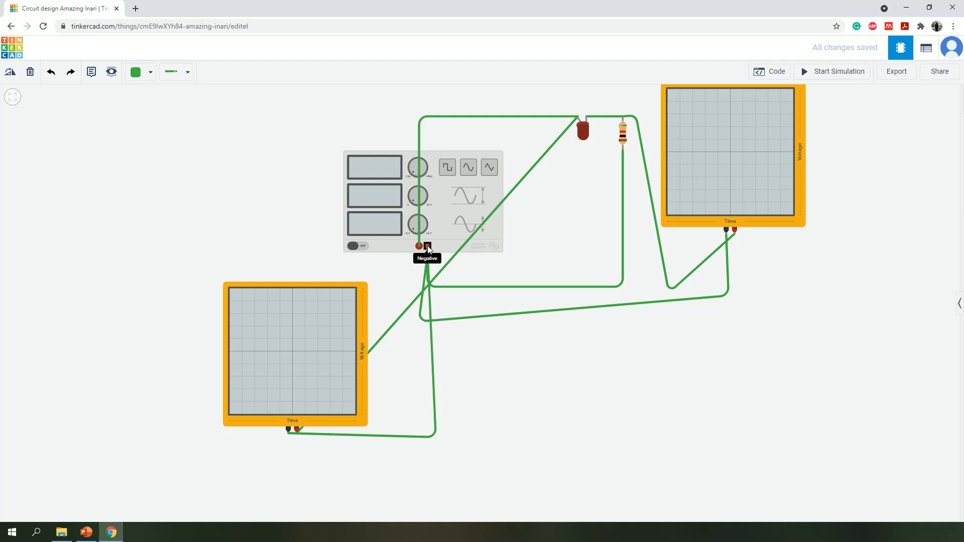
click(560, 408)
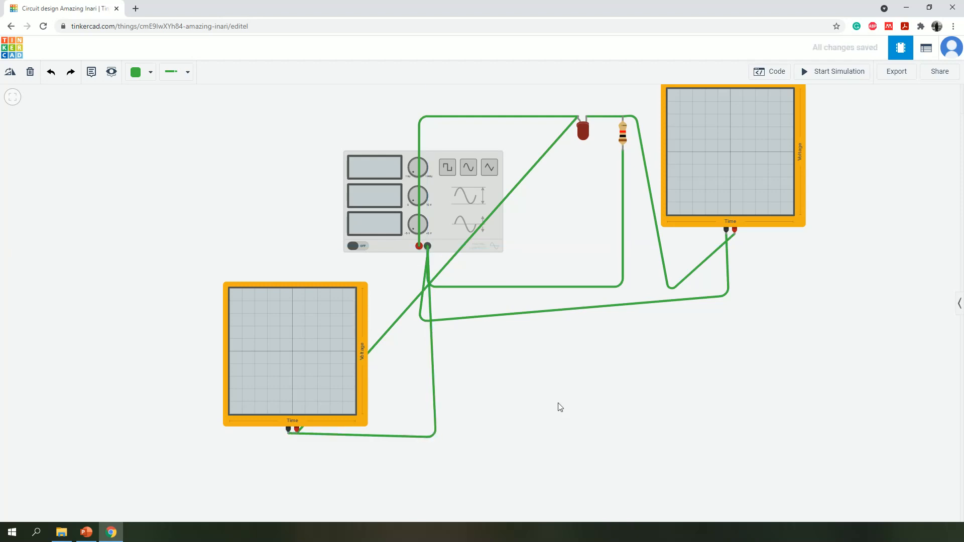
click(832, 73)
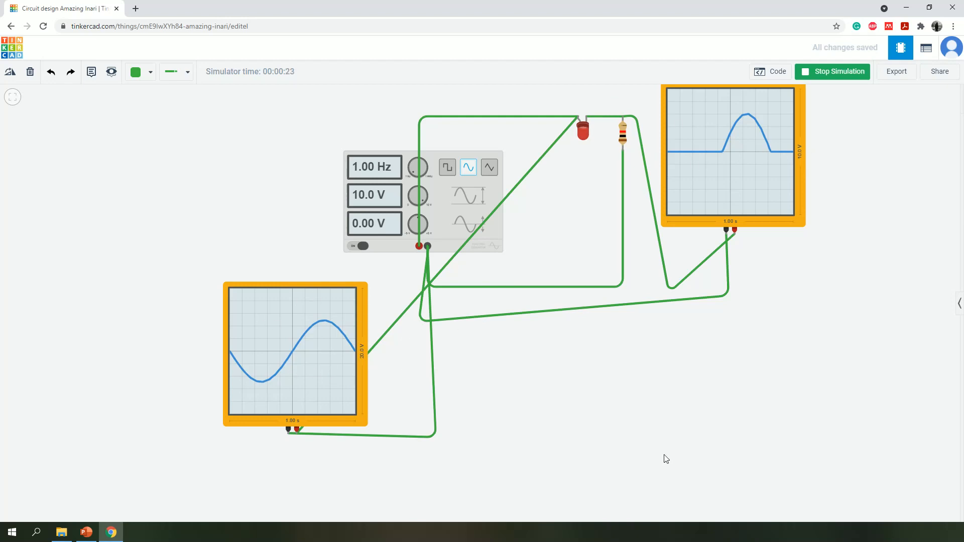
- Delete both oscilloscopes from the circuit
click(351, 355)
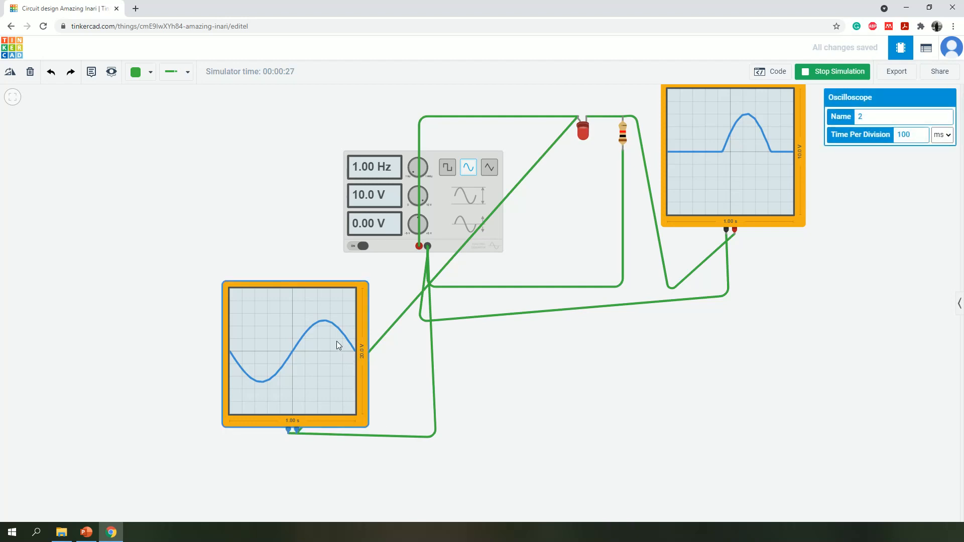
key(Delete)
click(712, 94)
key(Delete)
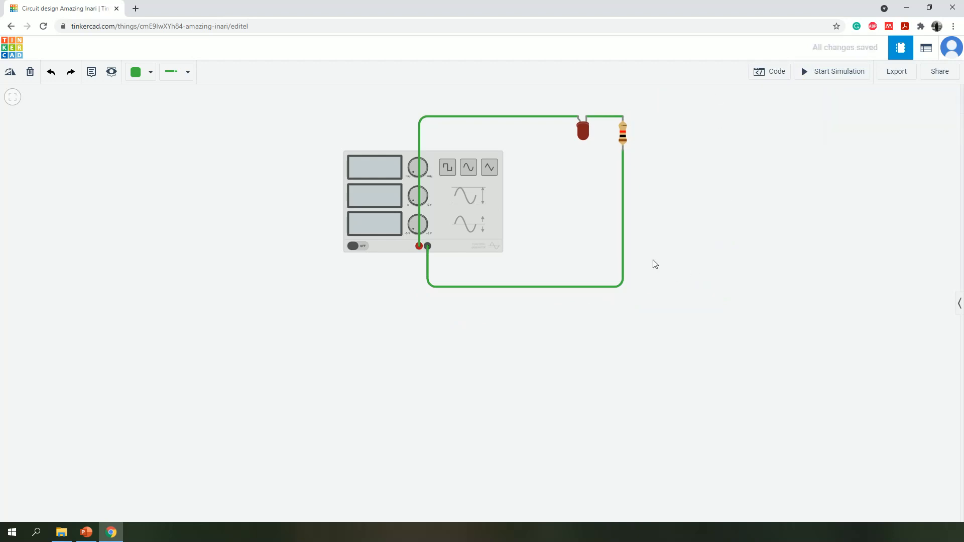
- Search the components for led and place a second LED directly beneath the first one
click(584, 134)
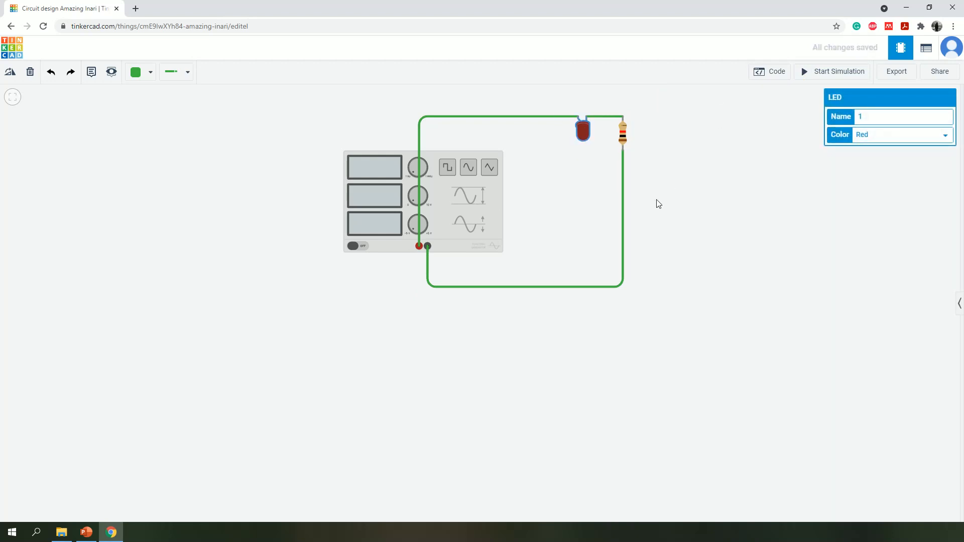
click(742, 250)
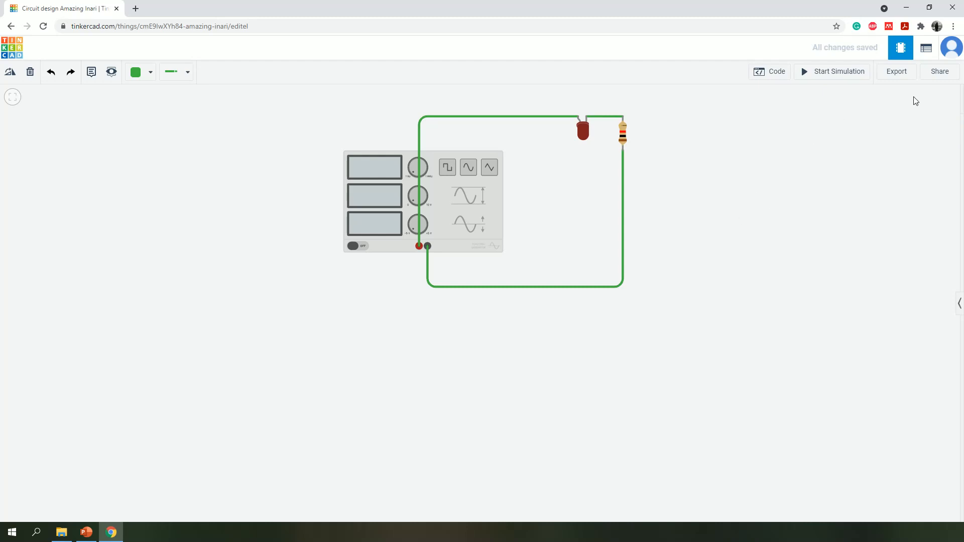
click(958, 304)
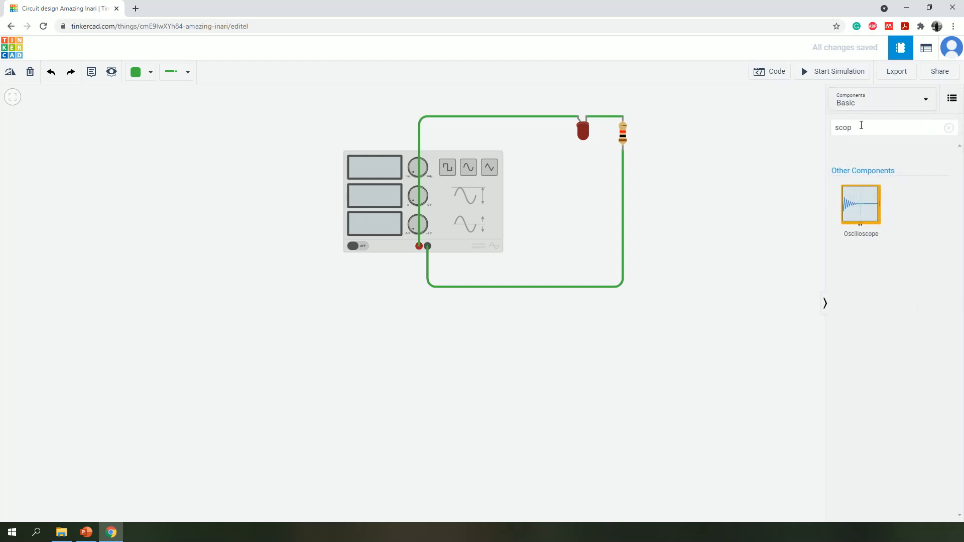
double_click(861, 125)
key(BackSpace)
text(led)
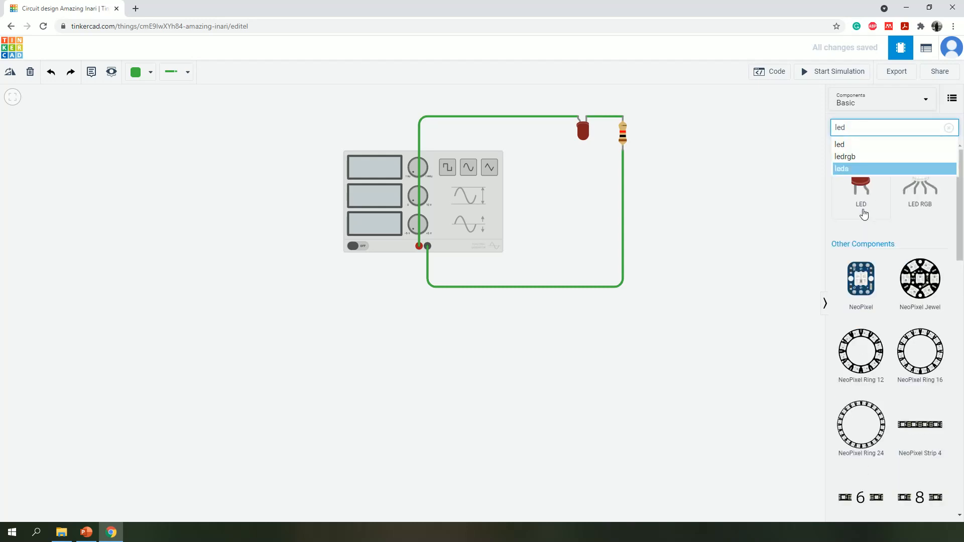
drag(864, 214, 583, 159)
click(585, 240)
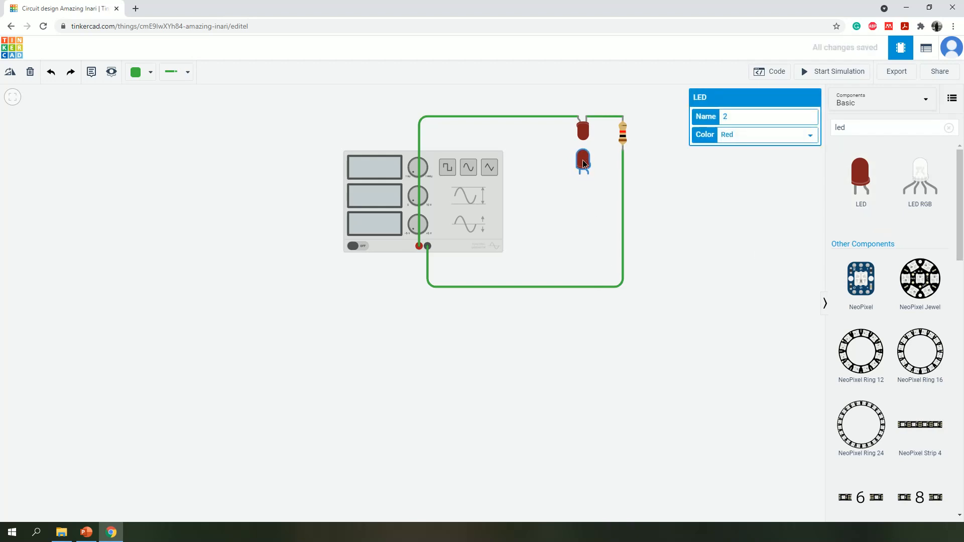
click(641, 207)
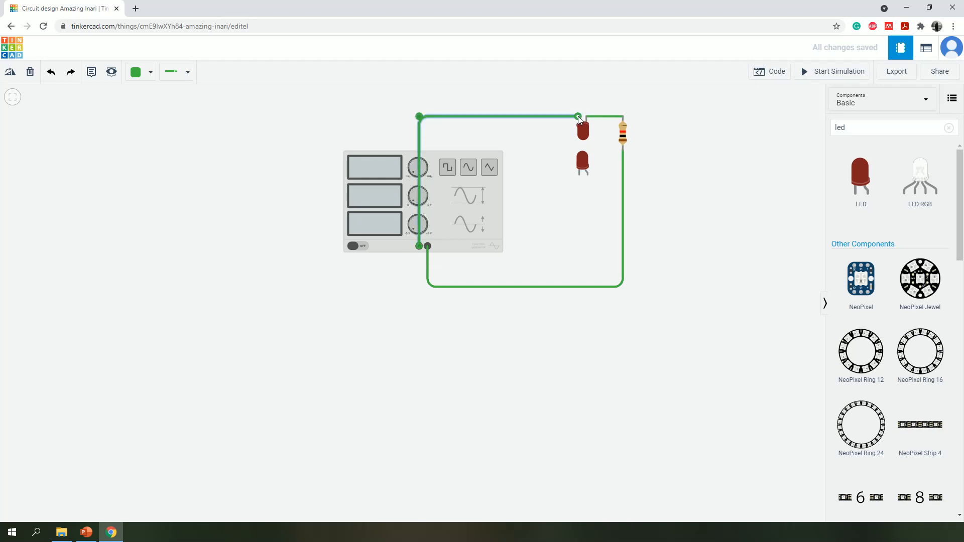
- Wire the second LED's cathode to the first LED's anode, routed around the left side of the LEDs
click(580, 175)
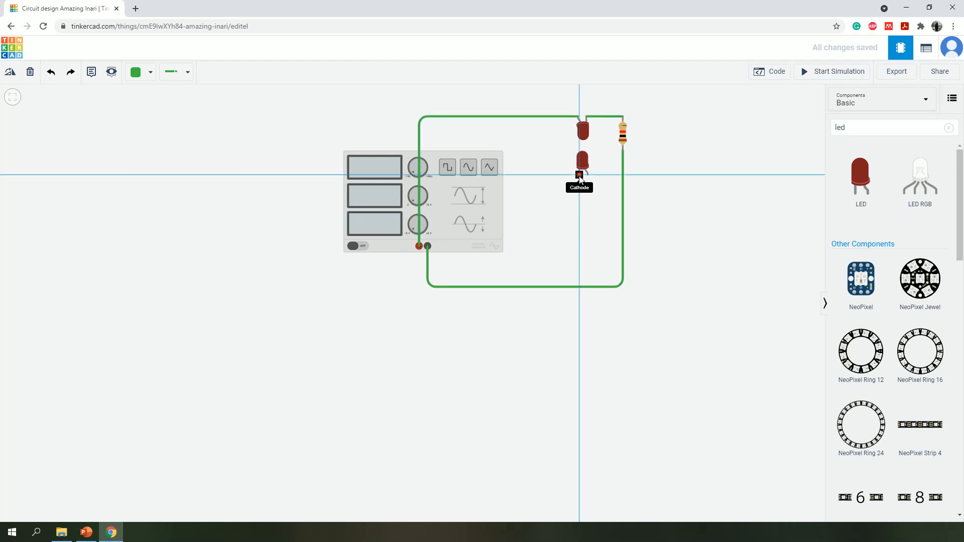
click(555, 175)
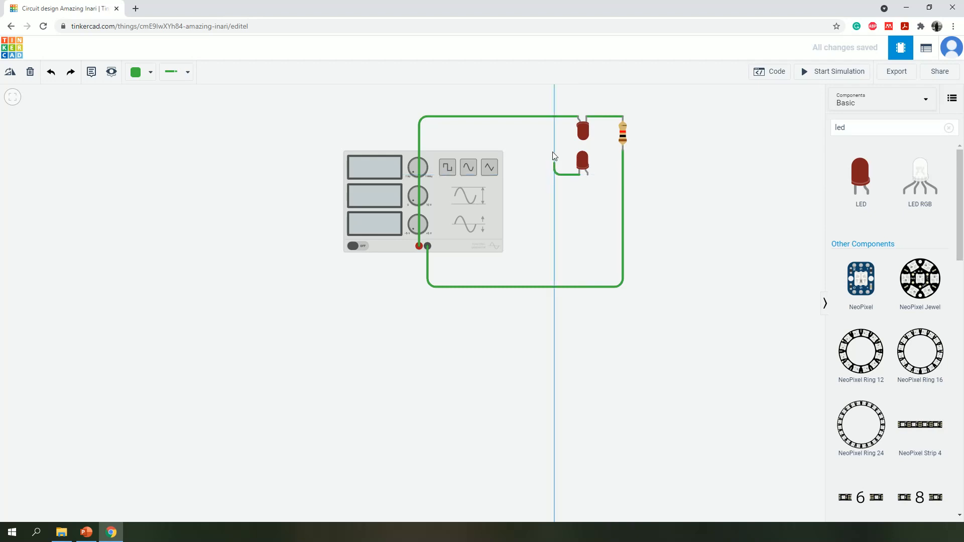
click(554, 122)
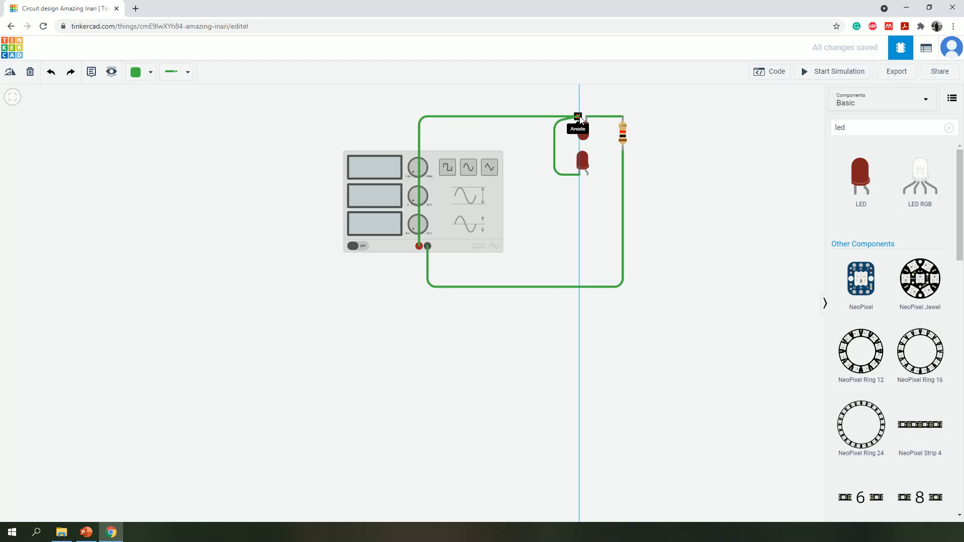
click(579, 117)
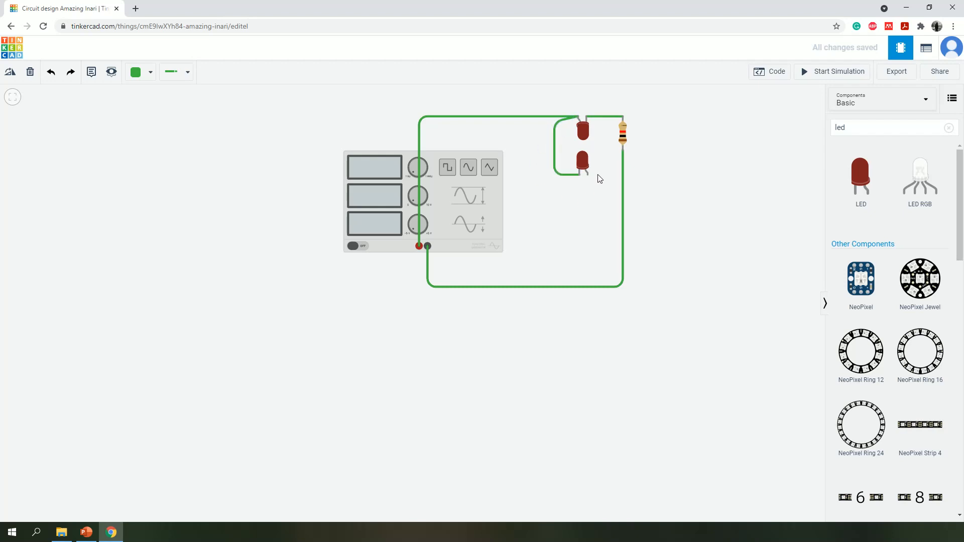
- Wire the first LED's cathode to the second LED's anode, routed around the right side of the LEDs
click(586, 118)
click(605, 122)
click(605, 174)
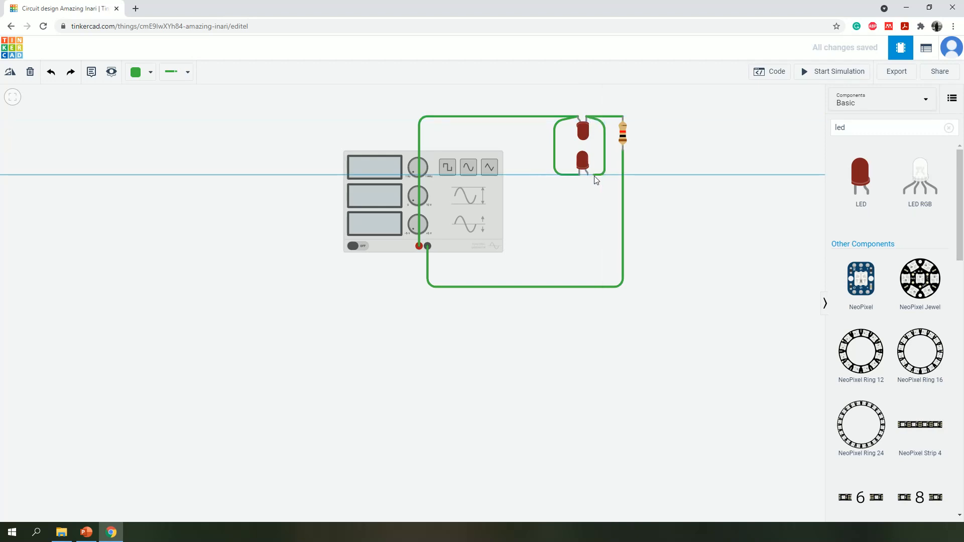
click(587, 175)
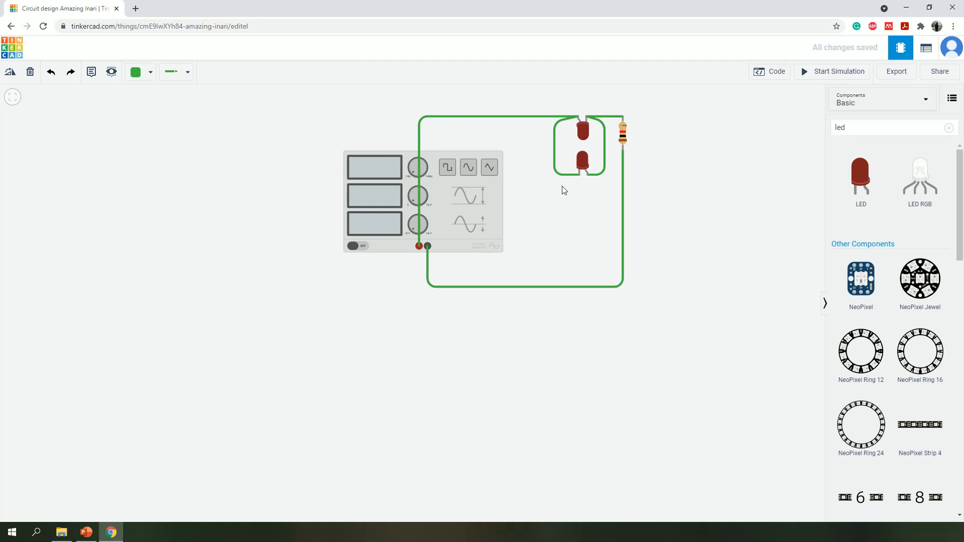
- Start the simulation of the two-LED circuit and switch the function generator to a square wave
click(826, 74)
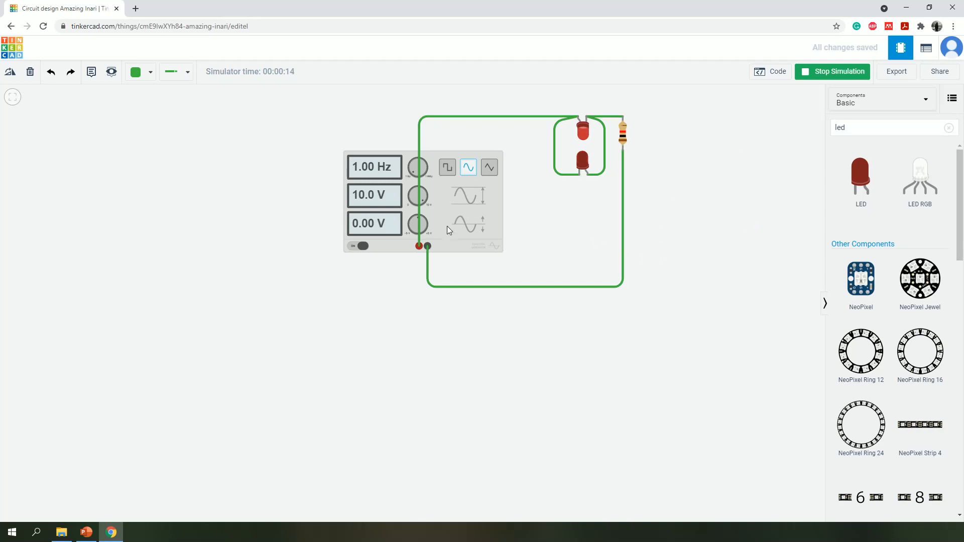
click(445, 167)
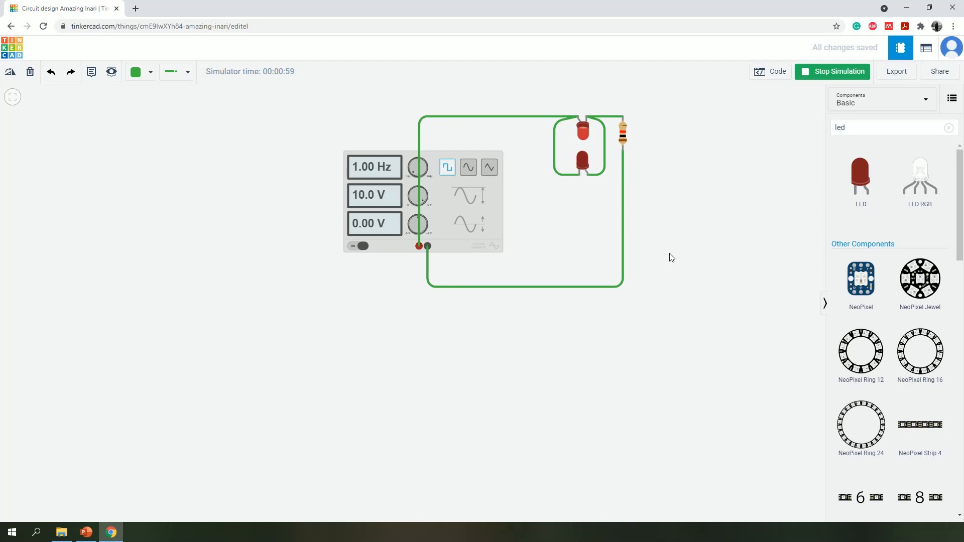
- Delete the wires, the resistor and both LEDs, keeping only the function generator
click(527, 117)
key(Delete)
click(600, 117)
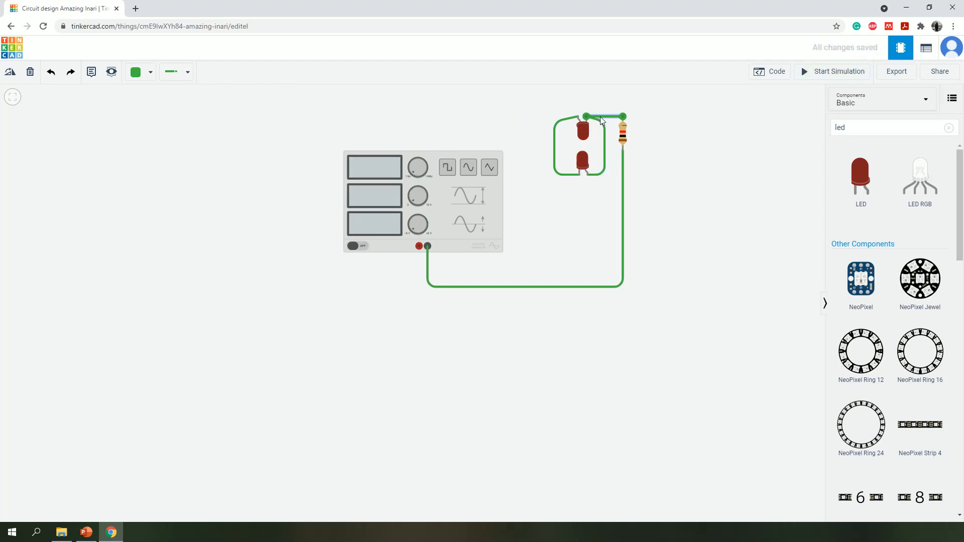
key(Delete)
click(622, 134)
key(Delete)
click(605, 139)
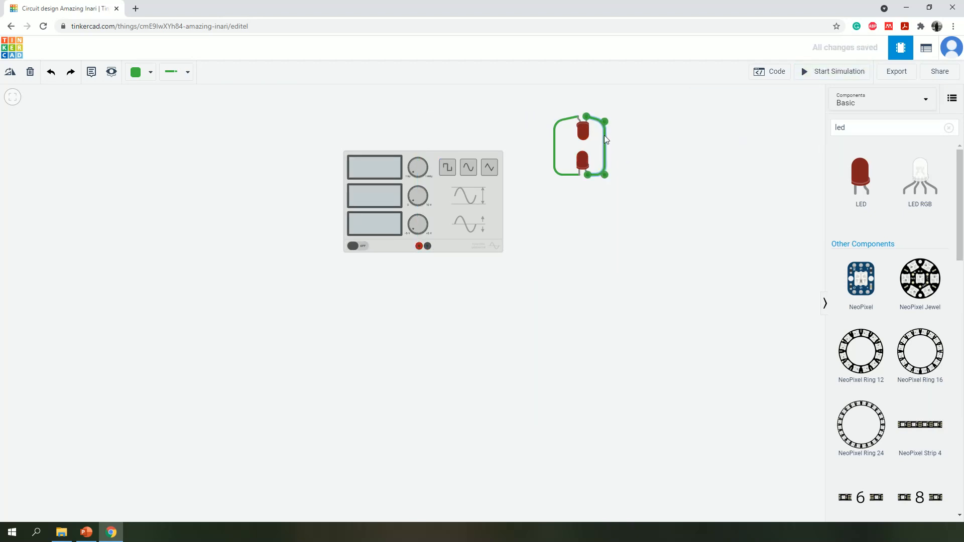
key(Delete)
click(582, 131)
key(Delete)
click(582, 160)
key(Delete)
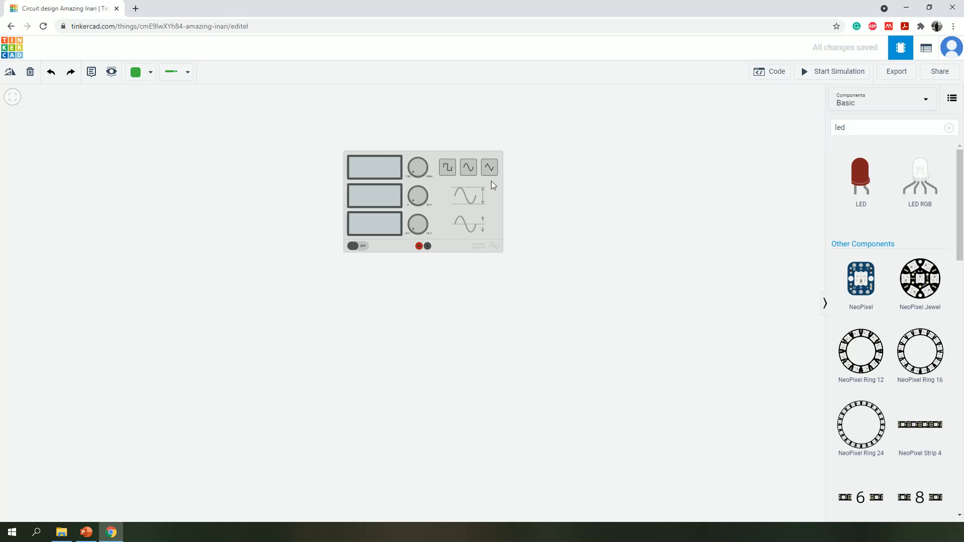
- Move the function generator aside, search the component library for "breadboard" and place the full-size Breadboard on the workplane
drag(493, 185, 293, 265)
click(526, 285)
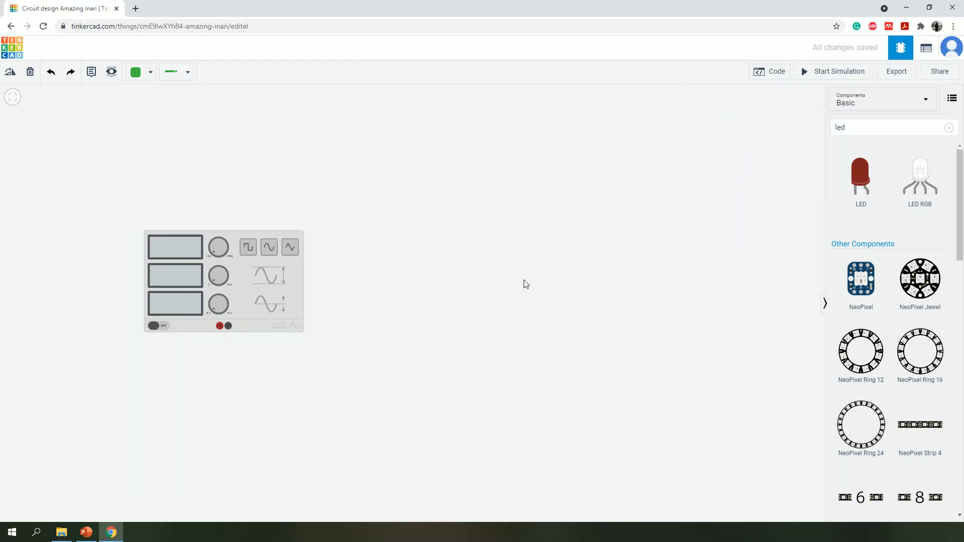
double_click(858, 129)
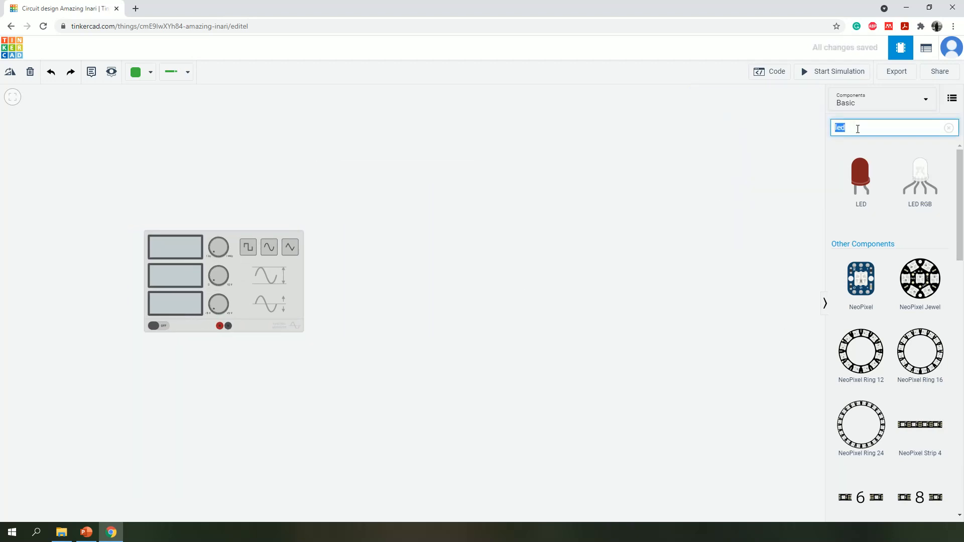
key(BackSpace)
text(br)
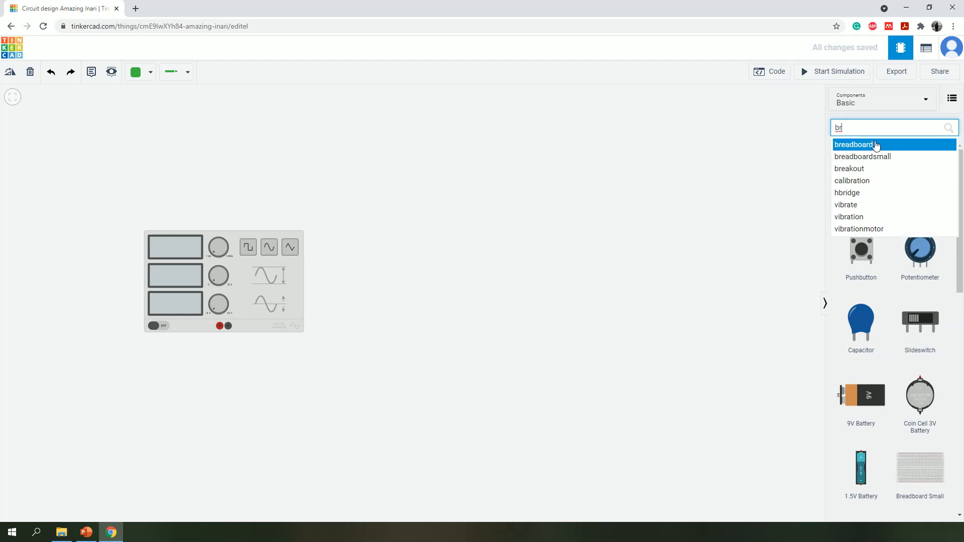
click(876, 144)
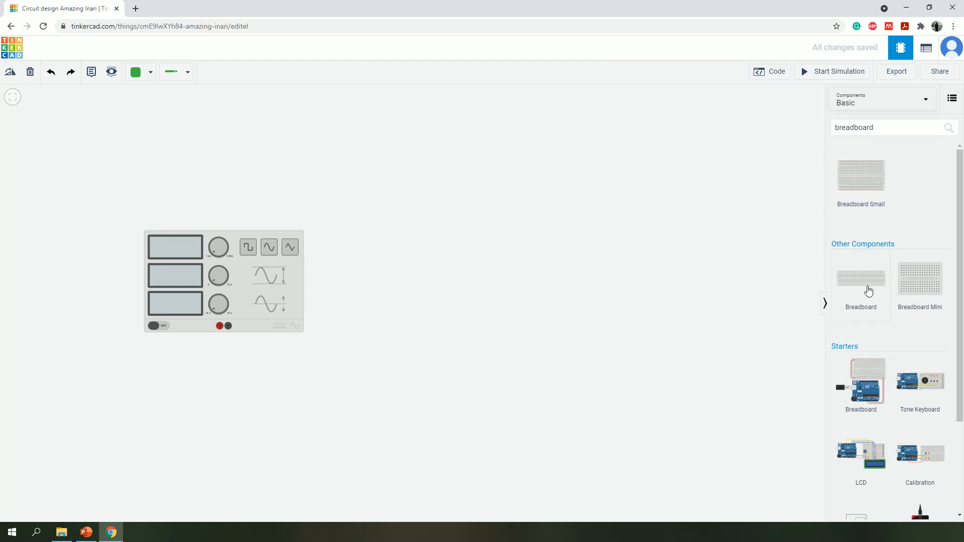
click(862, 280)
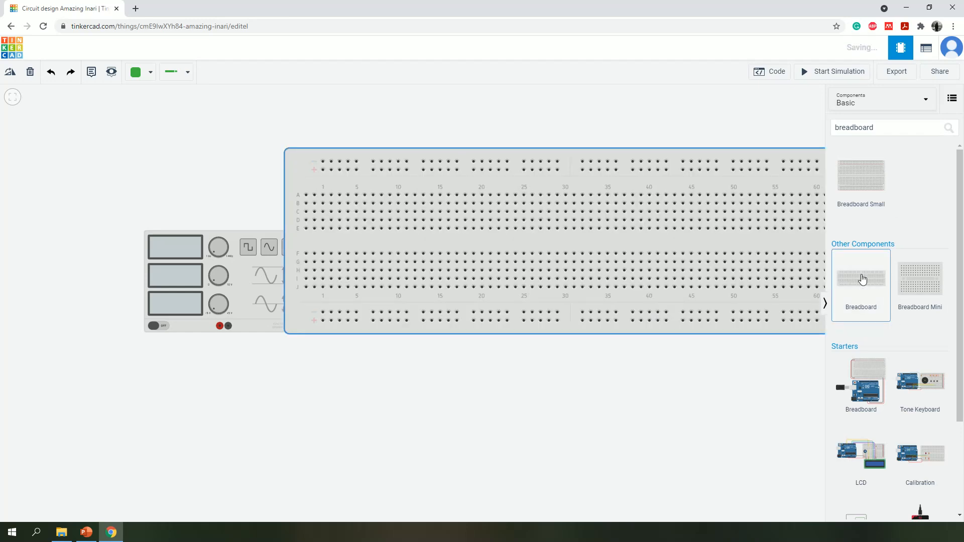
- Shift the breadboard slightly to the left and delete the function generator from the workplane
drag(202, 313, 152, 185)
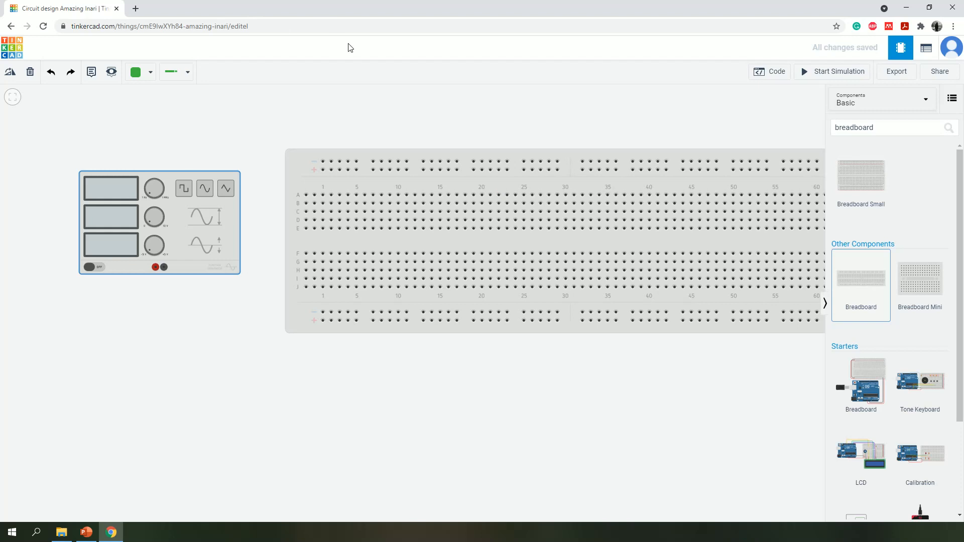
drag(536, 213, 510, 210)
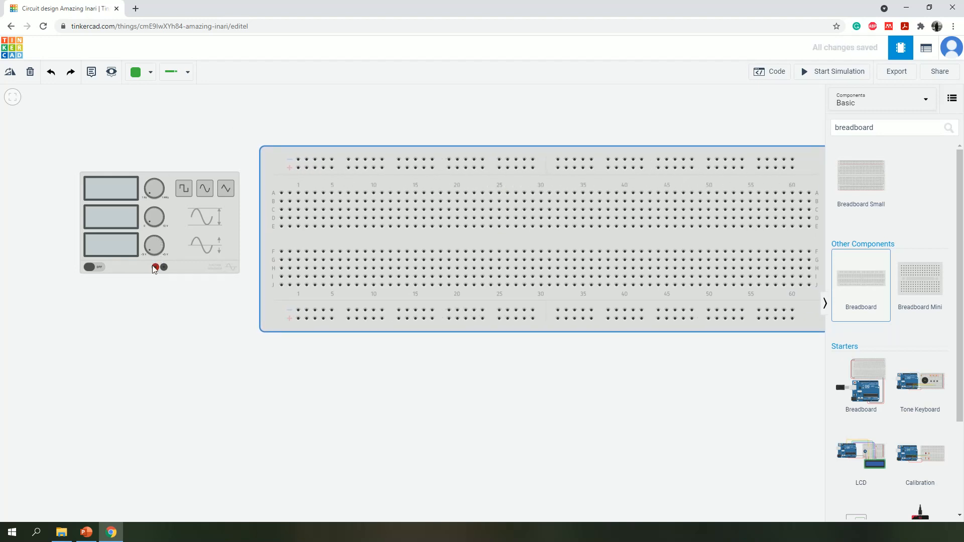
drag(181, 236, 158, 239)
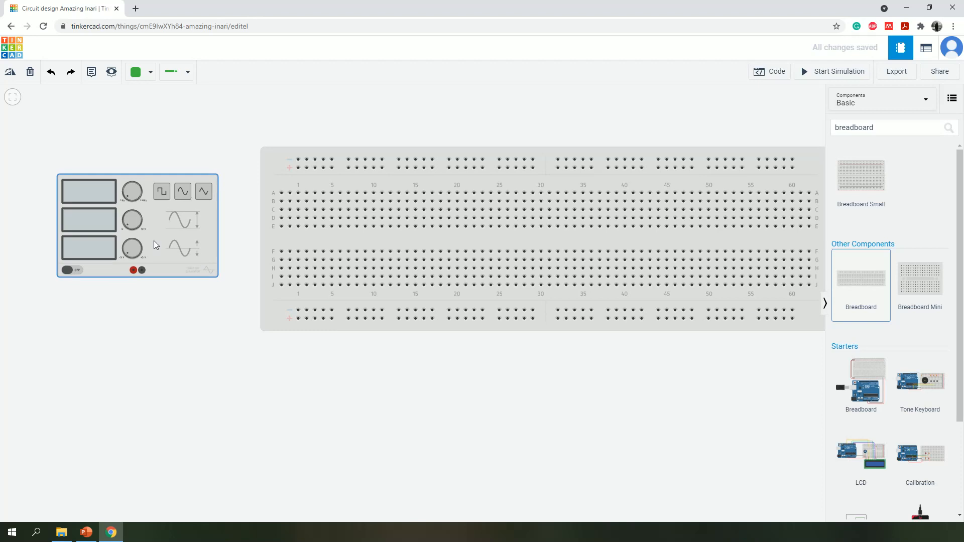
key(Delete)
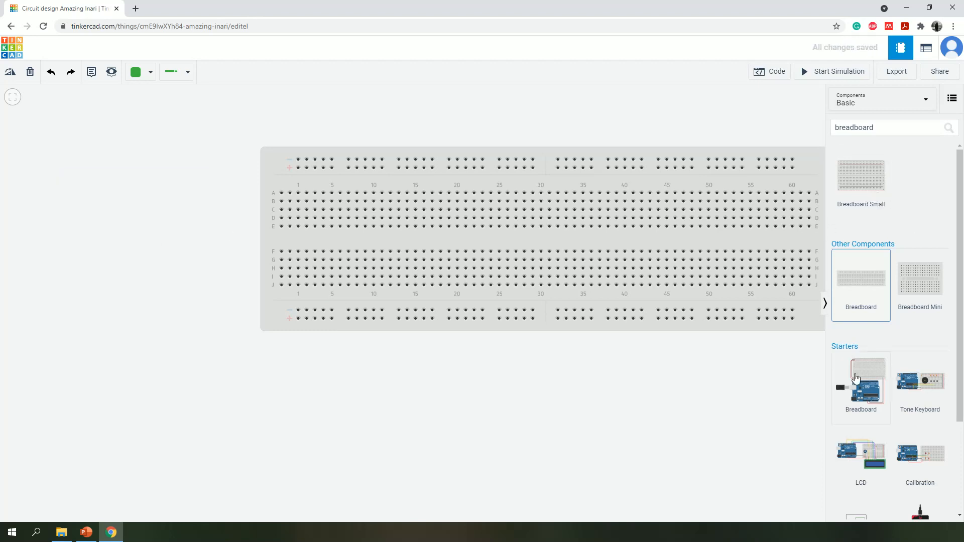
double_click(871, 127)
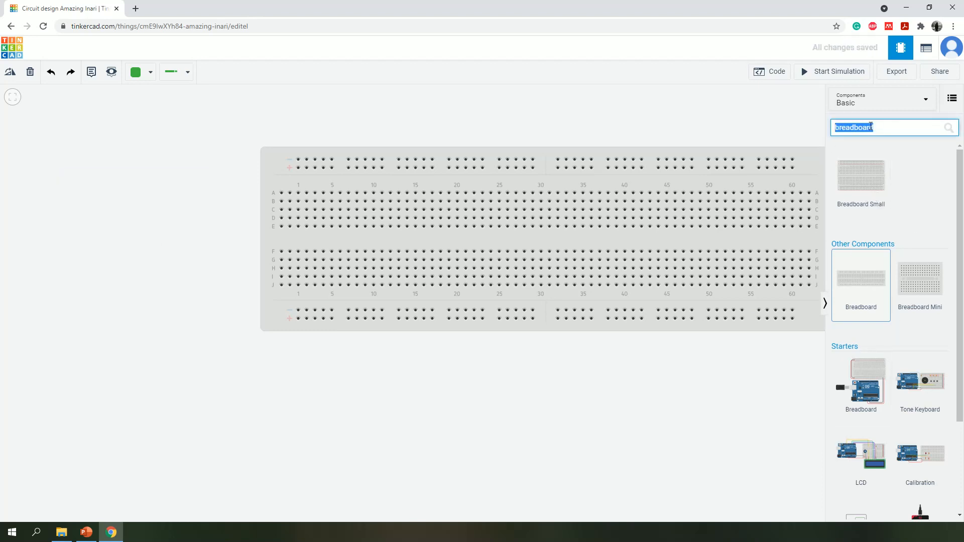
text(dc)
key(Down)
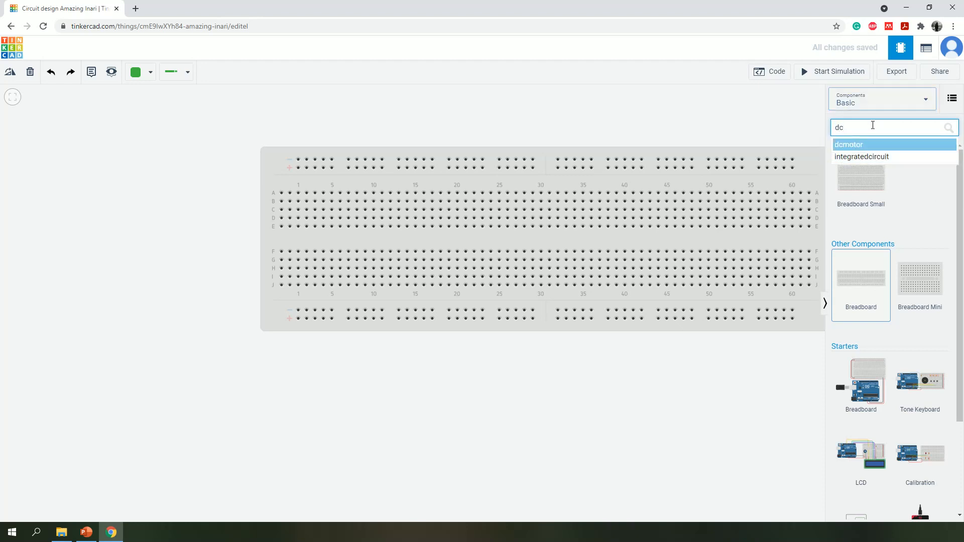
key(BackSpace)
key(BackSpace)
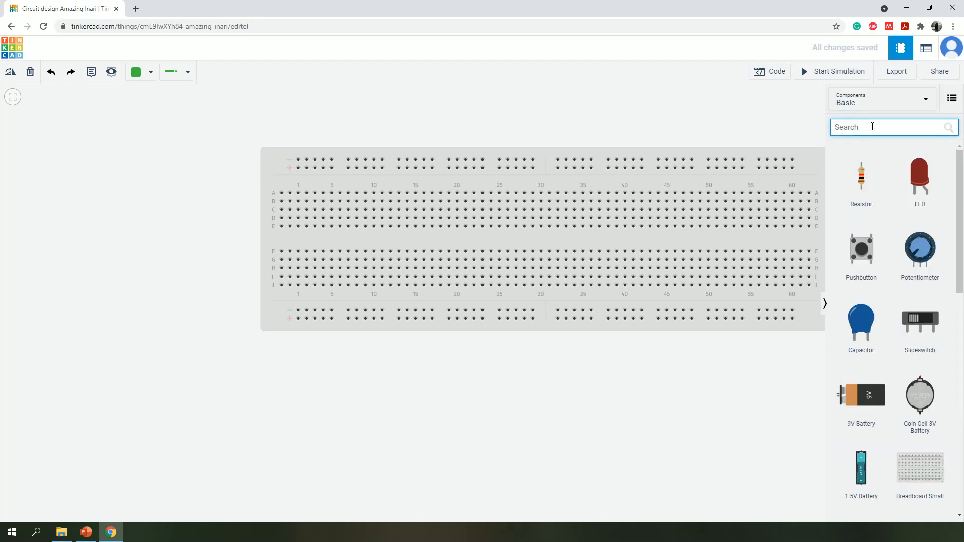
scroll(879, 342, down, 10)
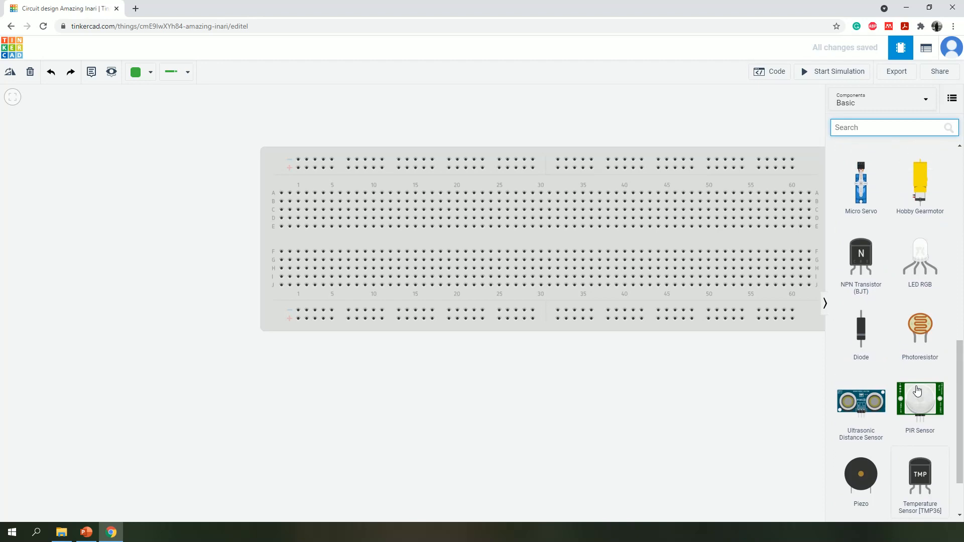
scroll(918, 390, up, 7)
scroll(918, 391, up, 3)
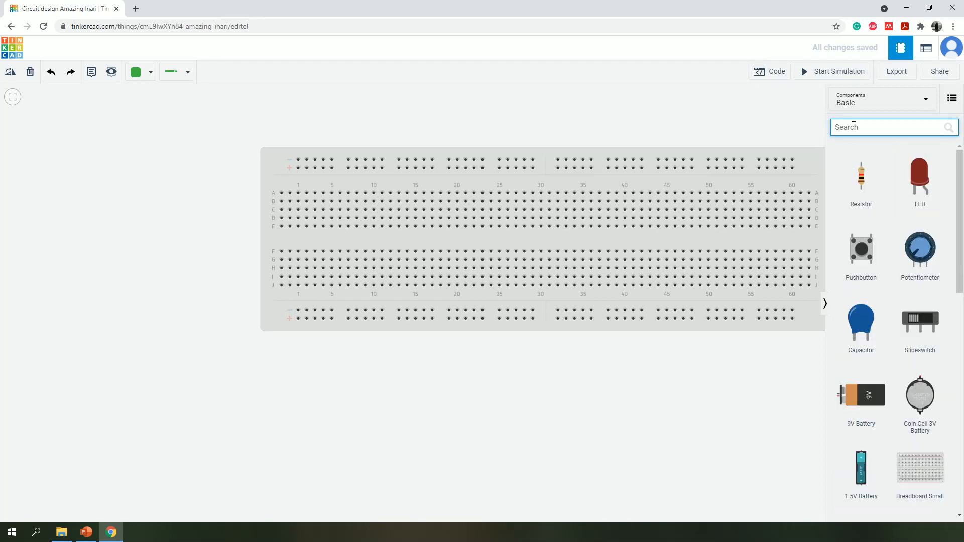
- Search the component library for "powe" and place a Power Supply to the left of the breadboard
text(powe)
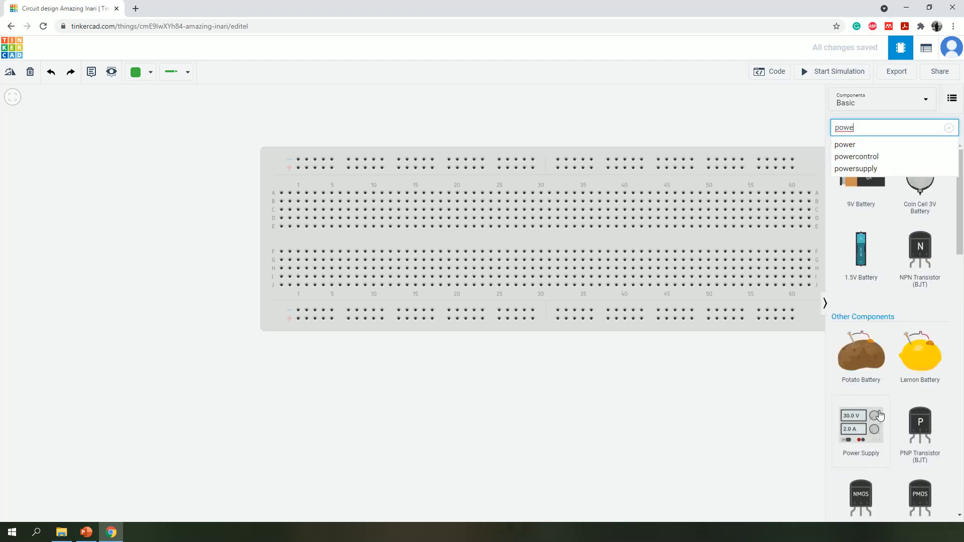
drag(879, 415, 115, 281)
click(367, 338)
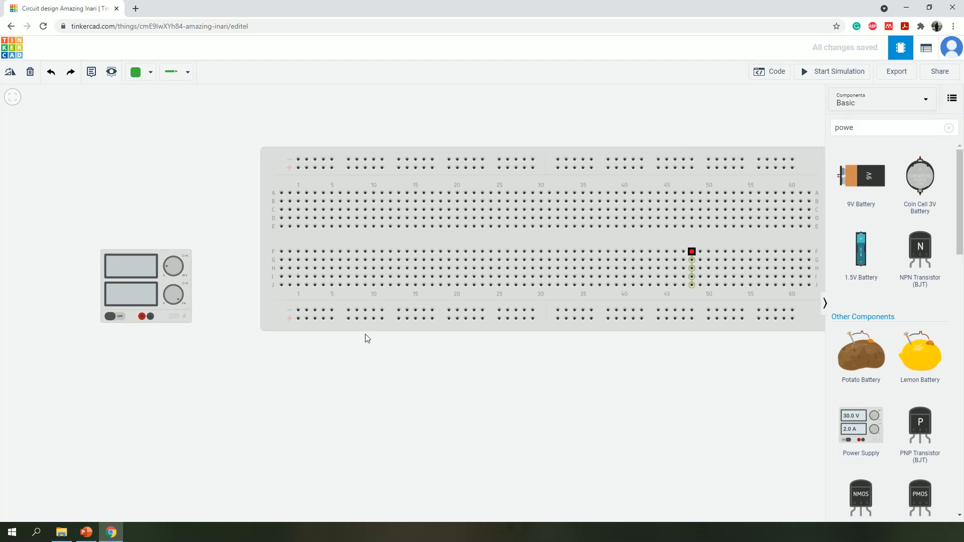
- Wire the power supply's positive terminal to the first hole of the breadboard's upper positive rail, with one corner bend
click(141, 316)
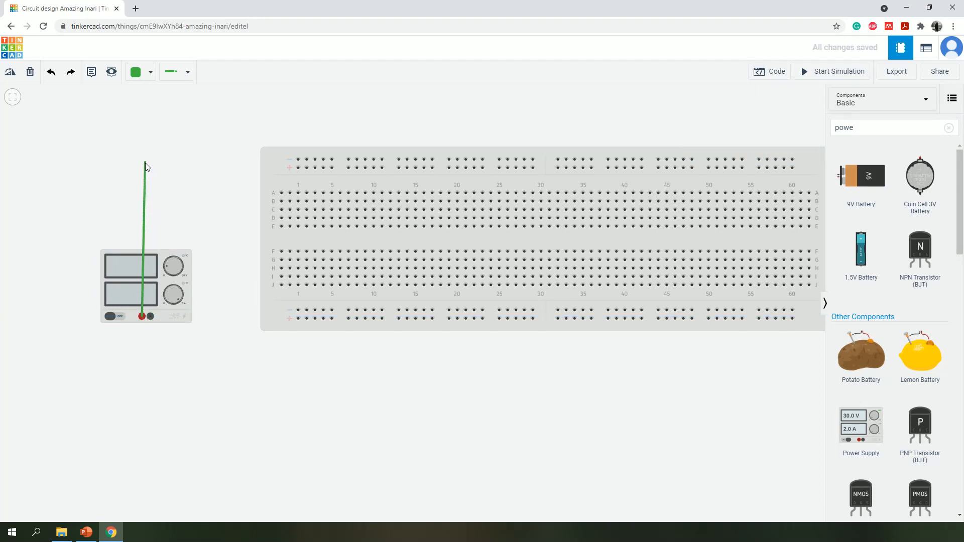
click(143, 170)
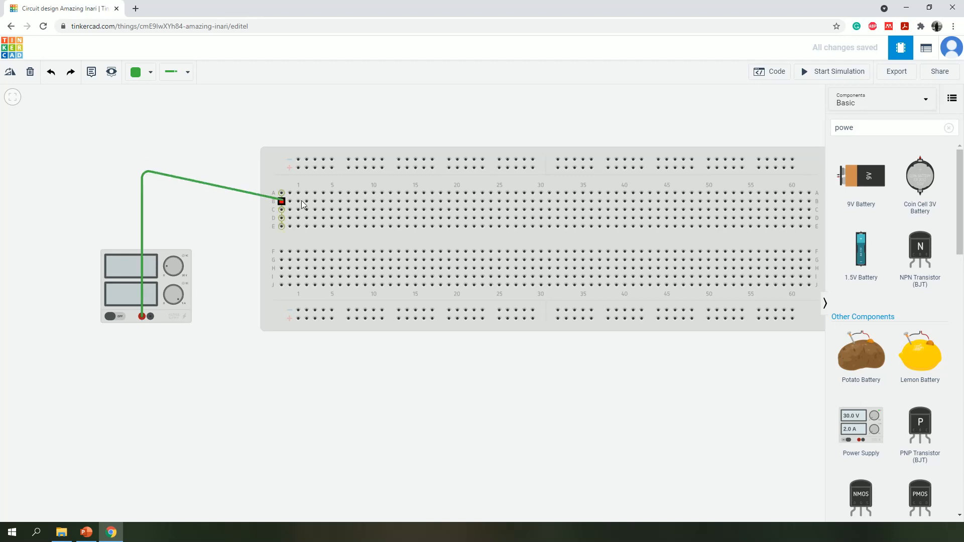
click(299, 167)
click(215, 376)
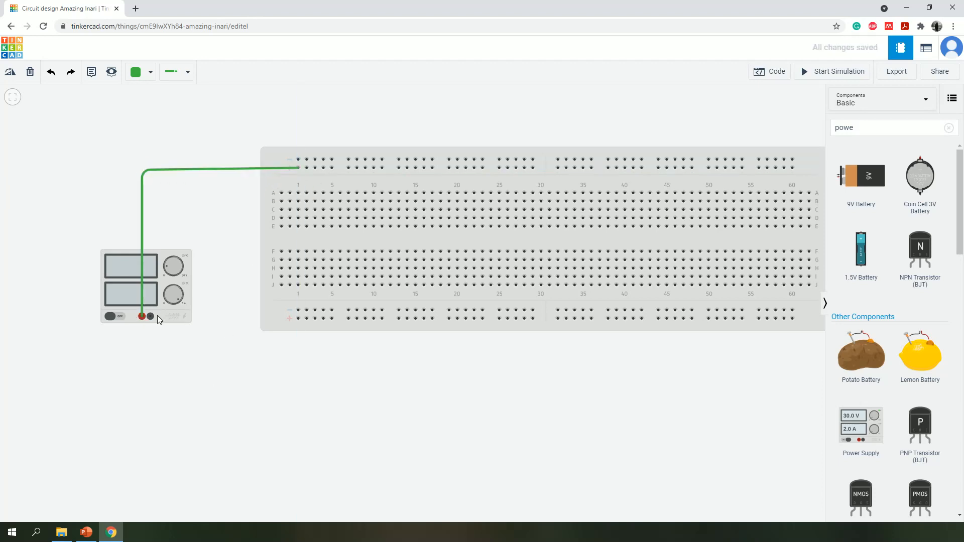
- Wire the power supply's negative terminal to the first hole of the upper negative rail and straighten the wire's bend
click(151, 316)
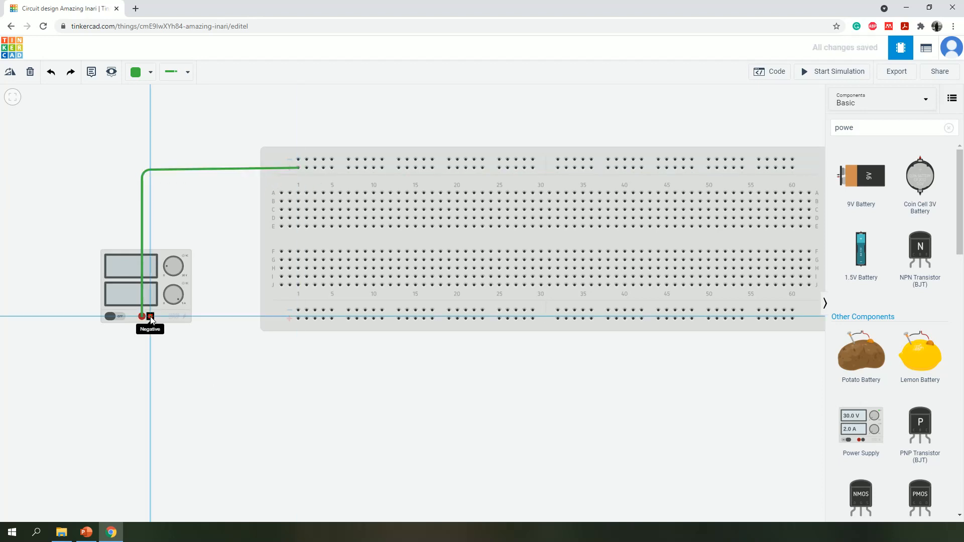
click(153, 156)
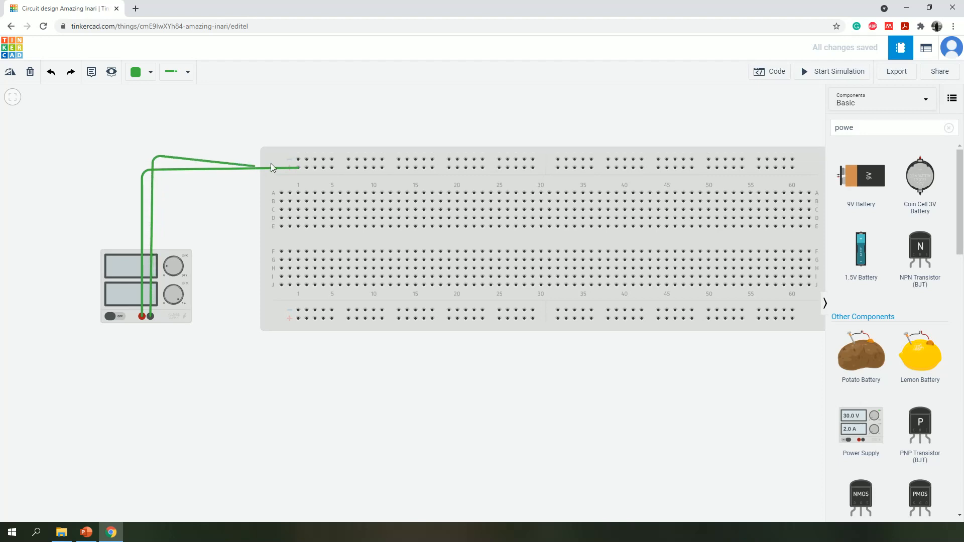
click(298, 159)
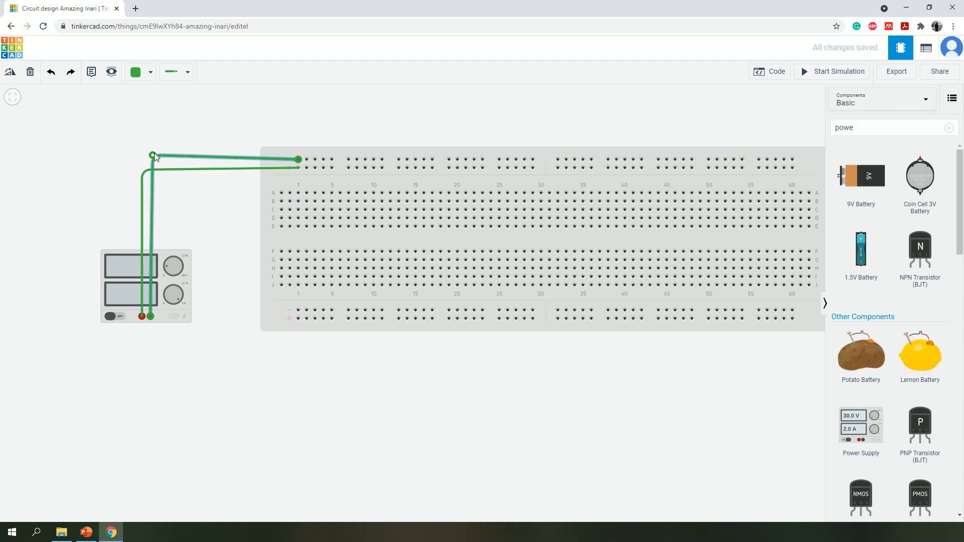
drag(153, 157, 153, 160)
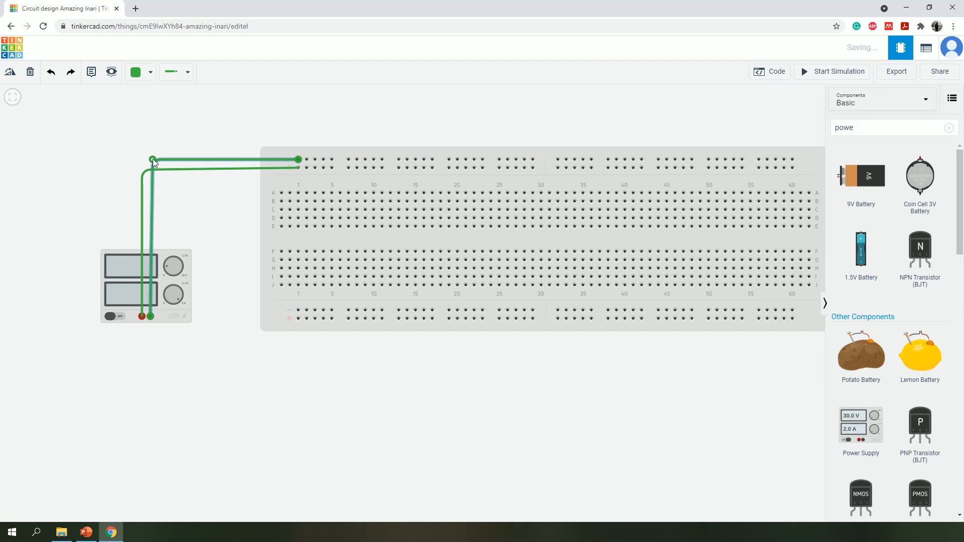
- Connect the upper negative rail to the lower negative rail at their last holes, routing the wire along the breadboard's right edge
click(793, 159)
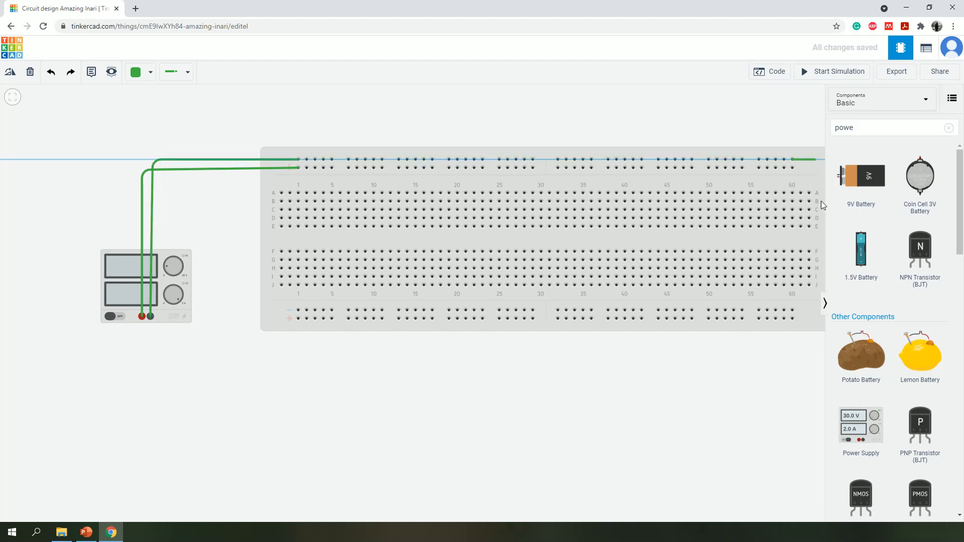
click(815, 159)
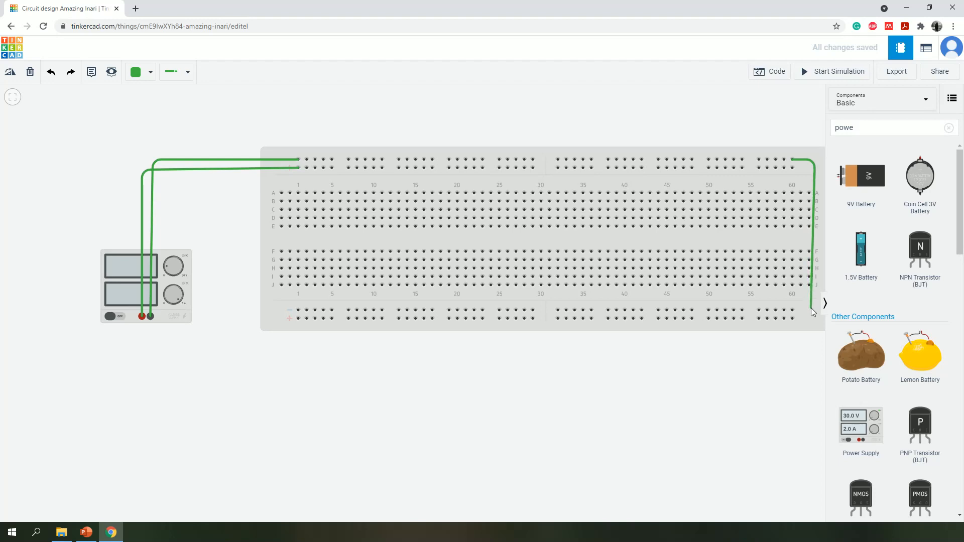
click(816, 308)
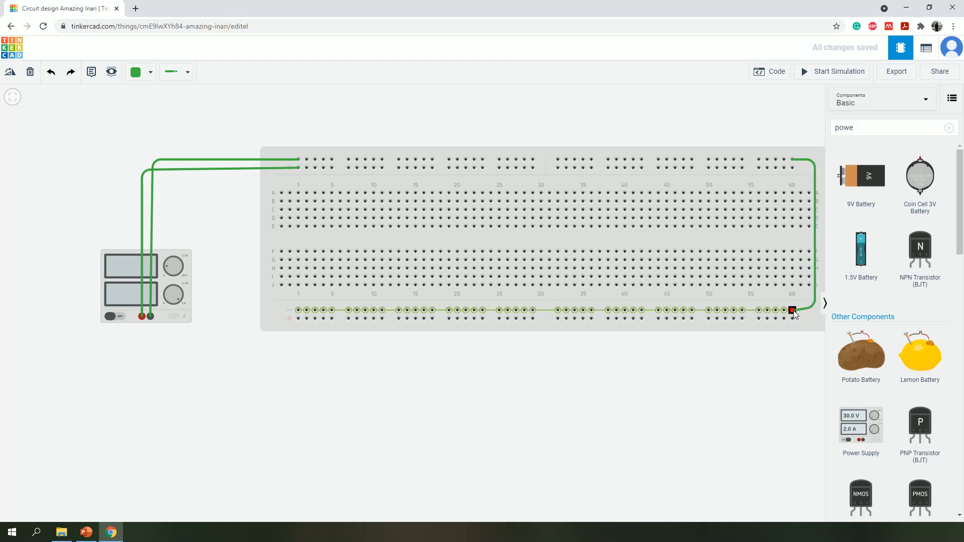
click(793, 310)
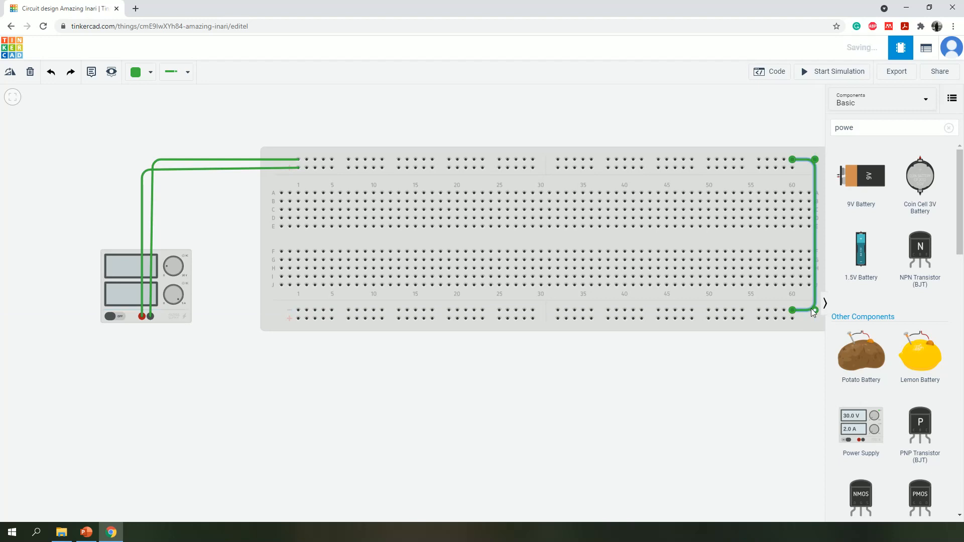
- Connect the upper positive rail to the lower positive rail at their last holes, routing the wire inside the negative rail wire
click(794, 170)
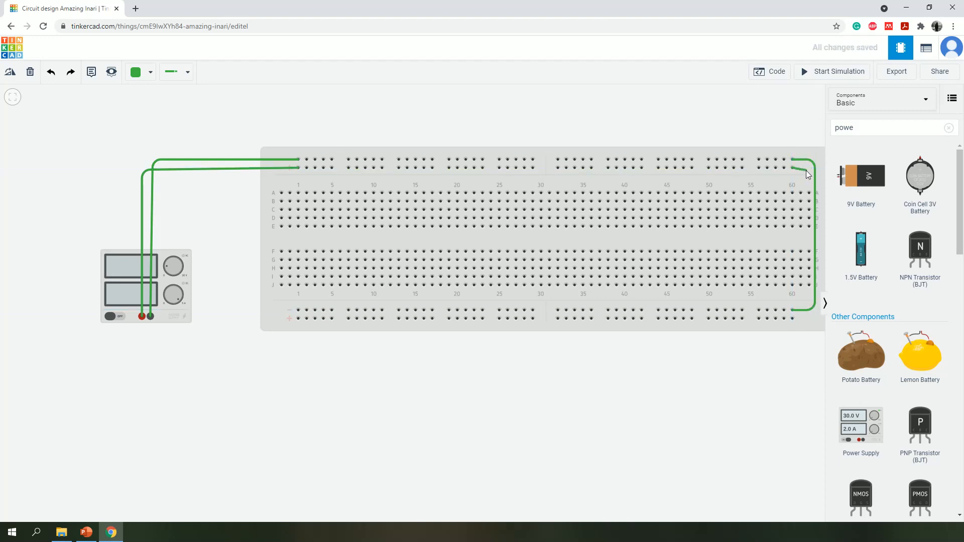
click(808, 172)
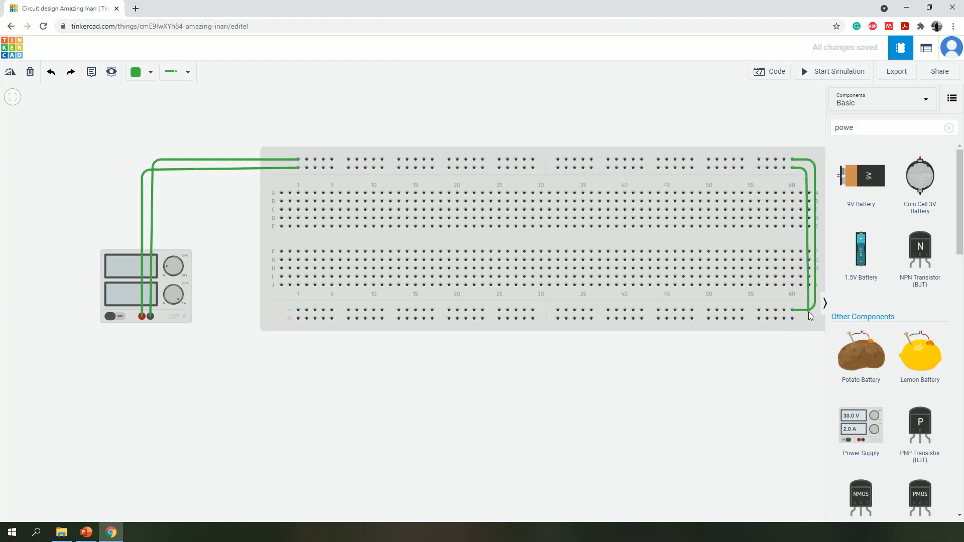
click(809, 320)
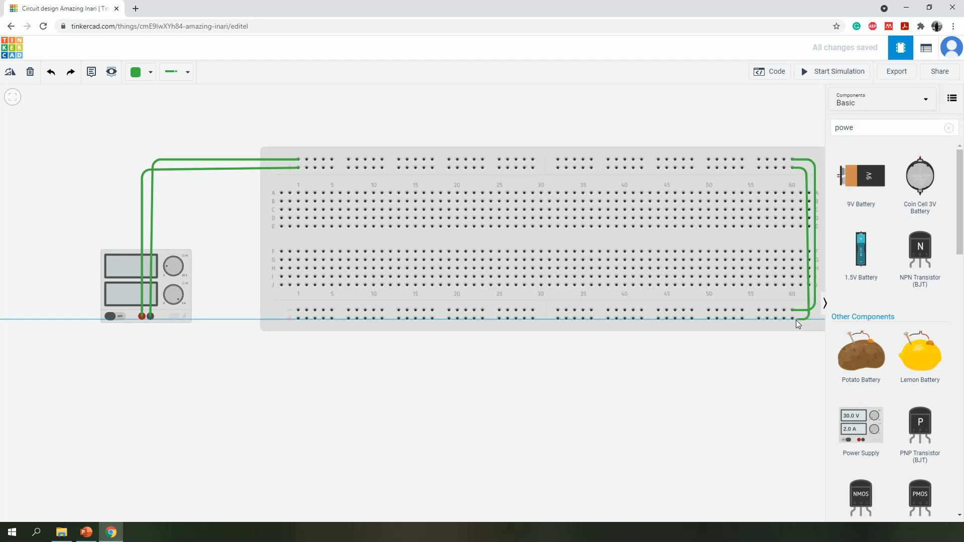
click(792, 318)
click(787, 421)
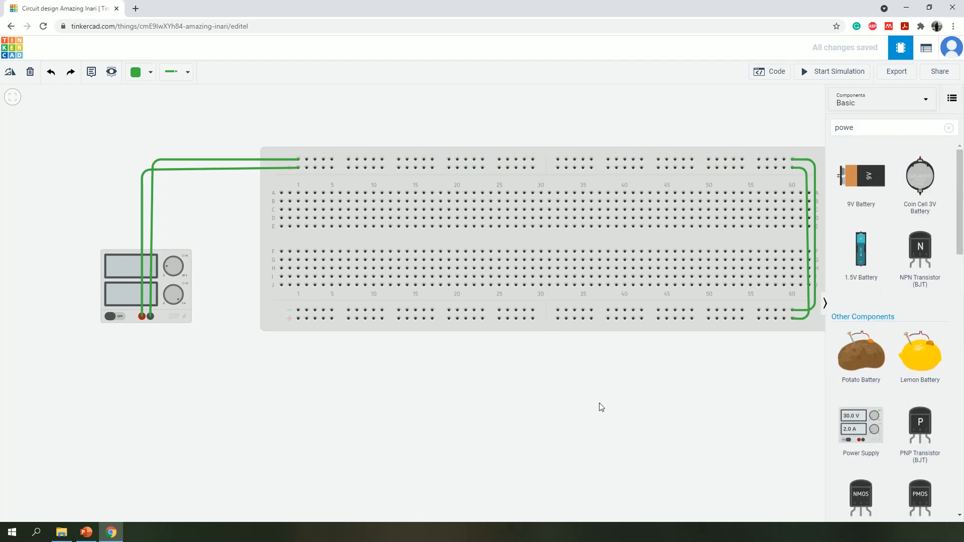
- Search the component library for "re" and place a resistor above the breadboard
scroll(625, 417, down, 2)
scroll(625, 416, up, 3)
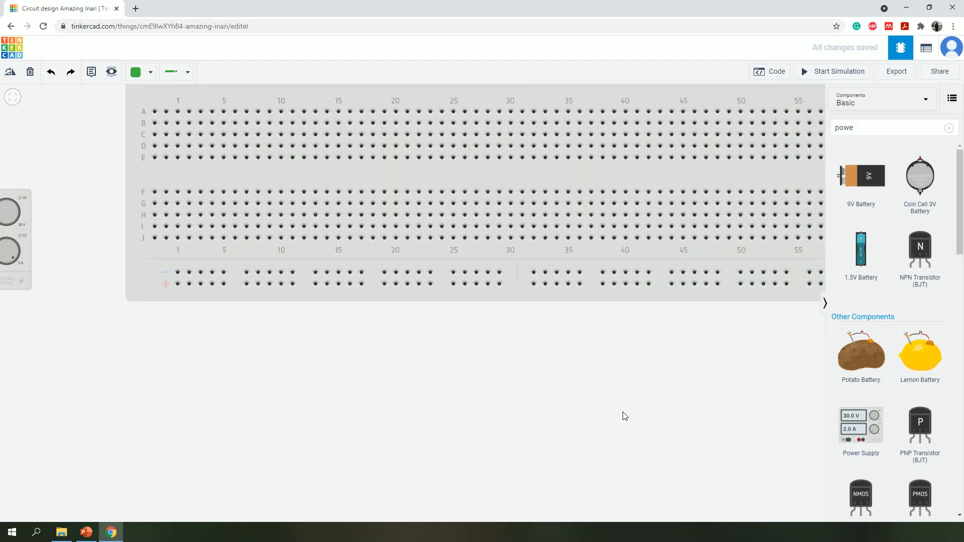
scroll(625, 416, down, 3)
scroll(625, 416, down, 1)
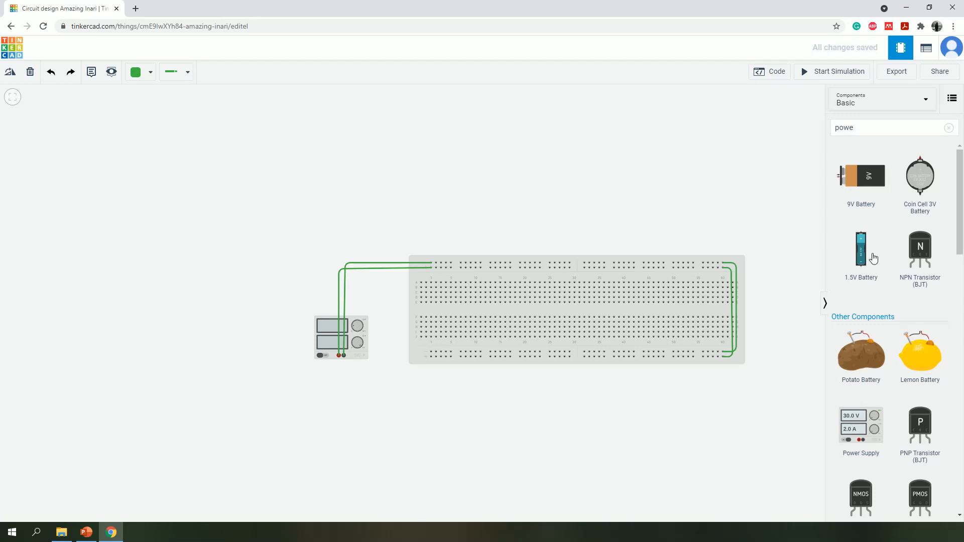
click(865, 125)
key(BackSpace)
key(BackSpace)
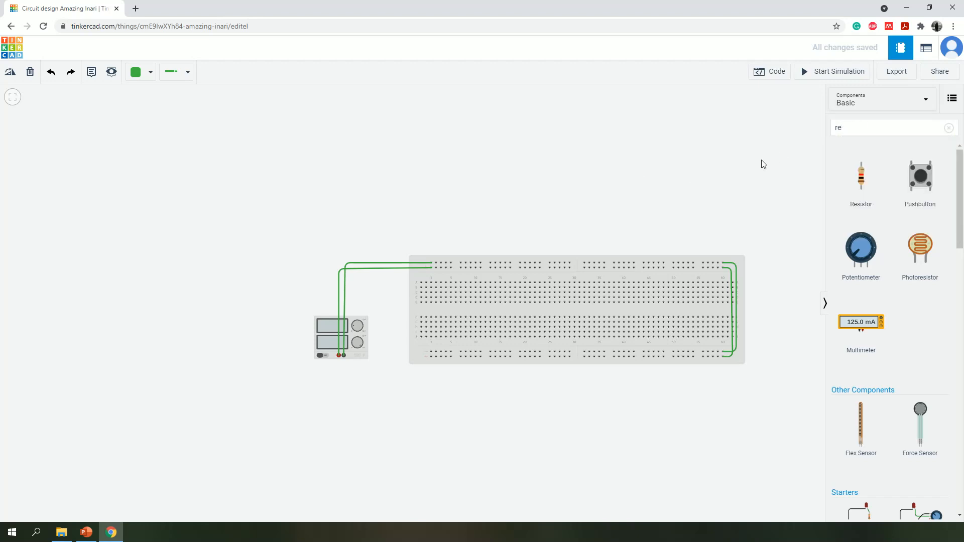
drag(869, 187, 535, 154)
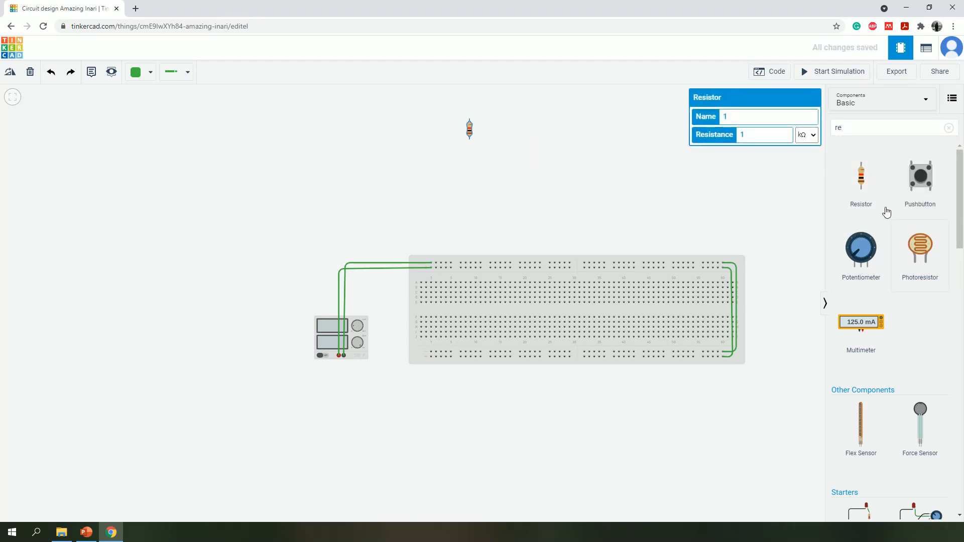
- Place five more resistors above the breadboard beside the existing one
drag(861, 189, 603, 137)
drag(861, 185, 646, 170)
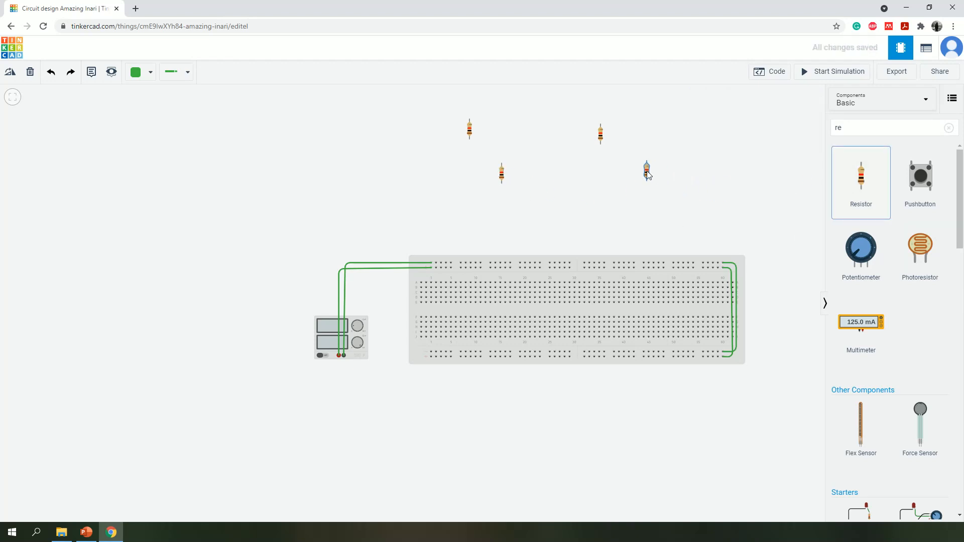
drag(872, 189, 628, 132)
drag(867, 186, 691, 151)
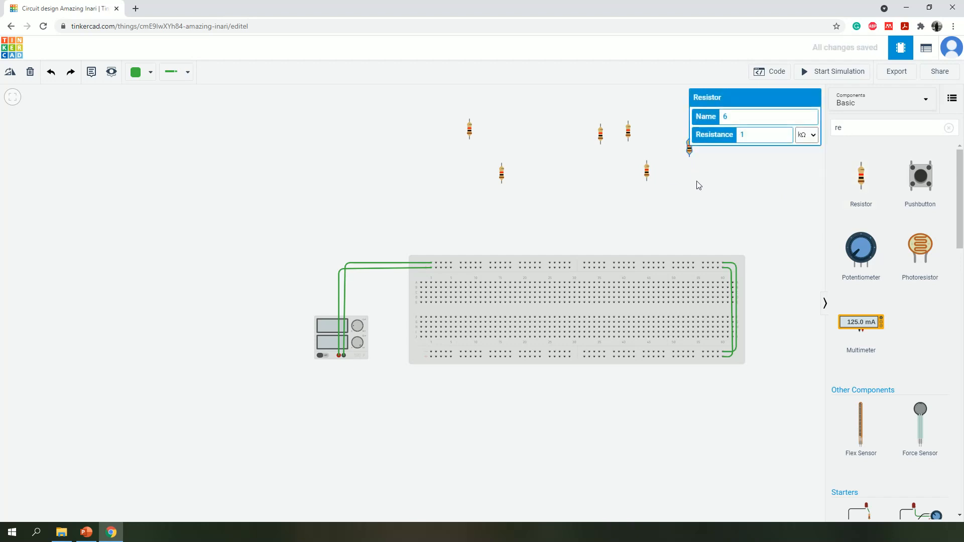
click(626, 161)
- Arrange three resistors above the breadboard, two side by side in an upper row and the third directly below the left one
drag(467, 129, 543, 109)
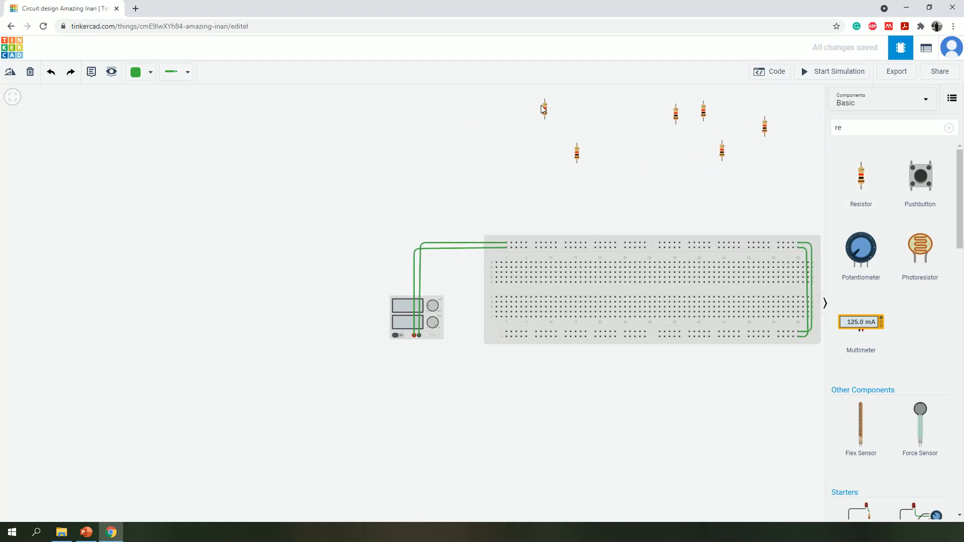
drag(462, 156, 317, 234)
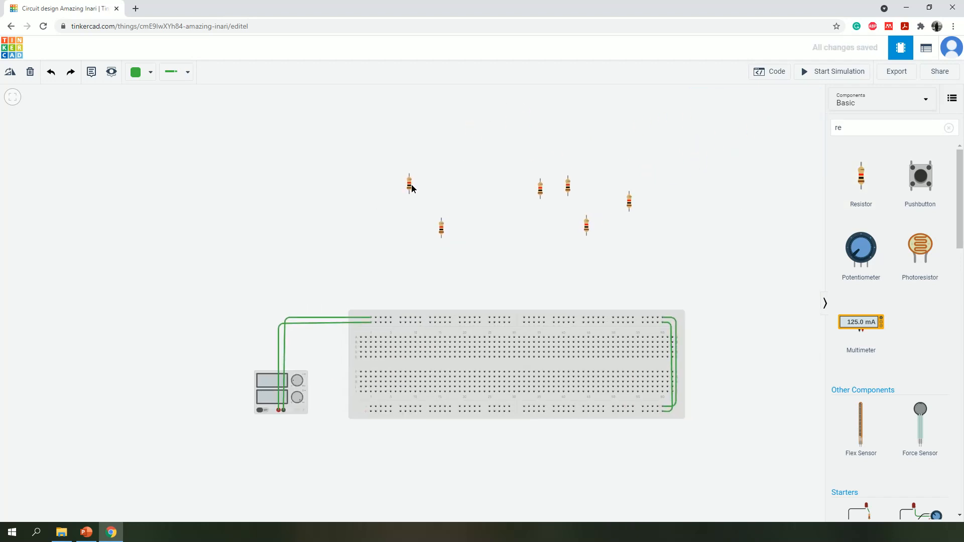
drag(410, 187, 494, 139)
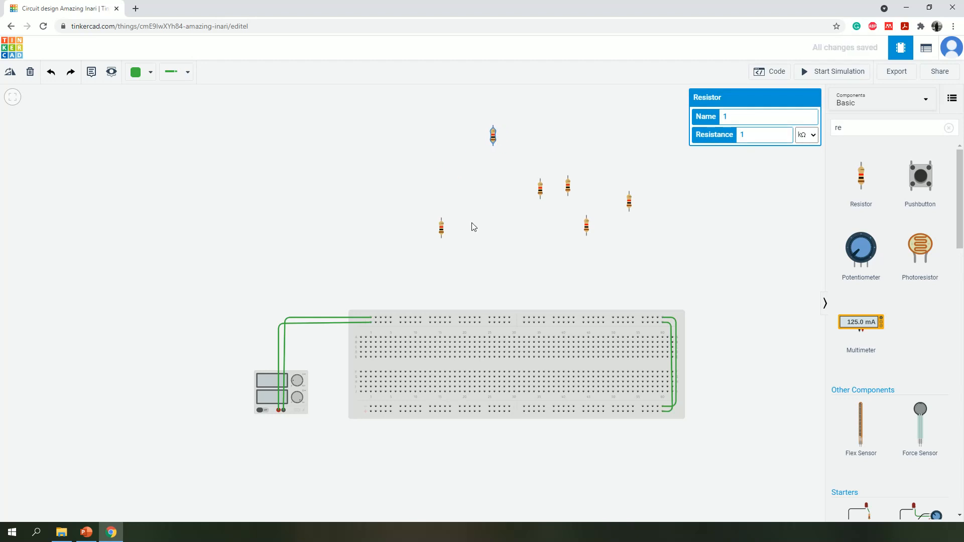
click(442, 231)
drag(441, 236, 544, 136)
click(541, 190)
click(571, 167)
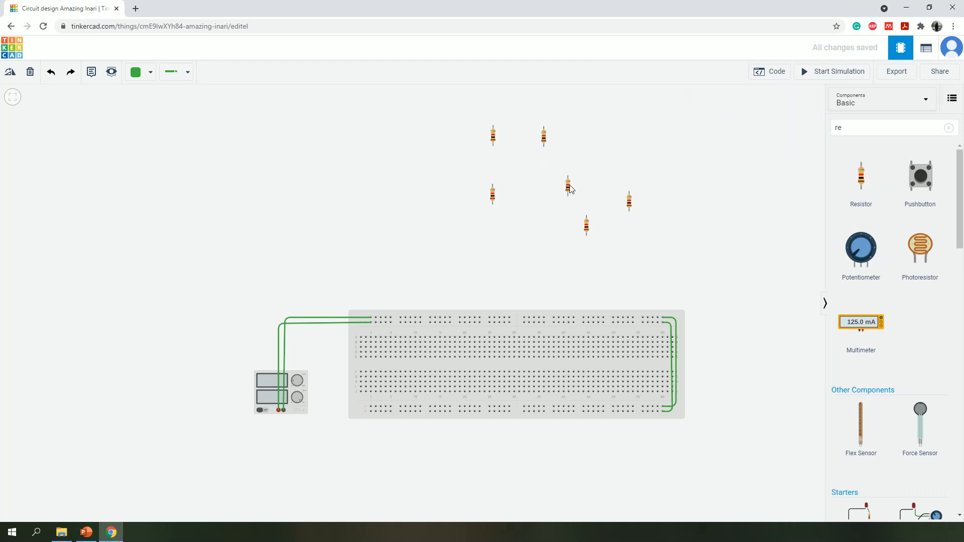
- Rotate one loose resistor until it lies horizontal and place it between the two resistor columns
click(569, 187)
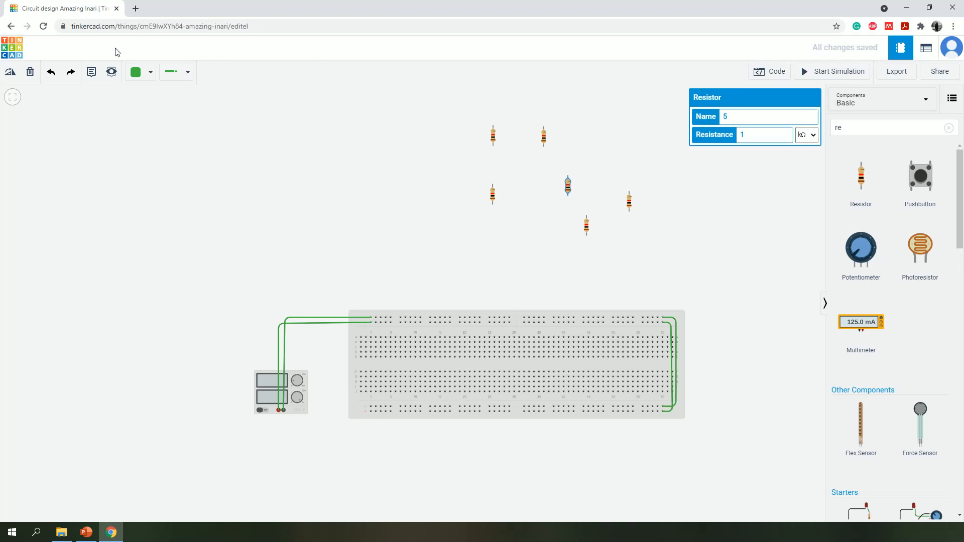
click(10, 72)
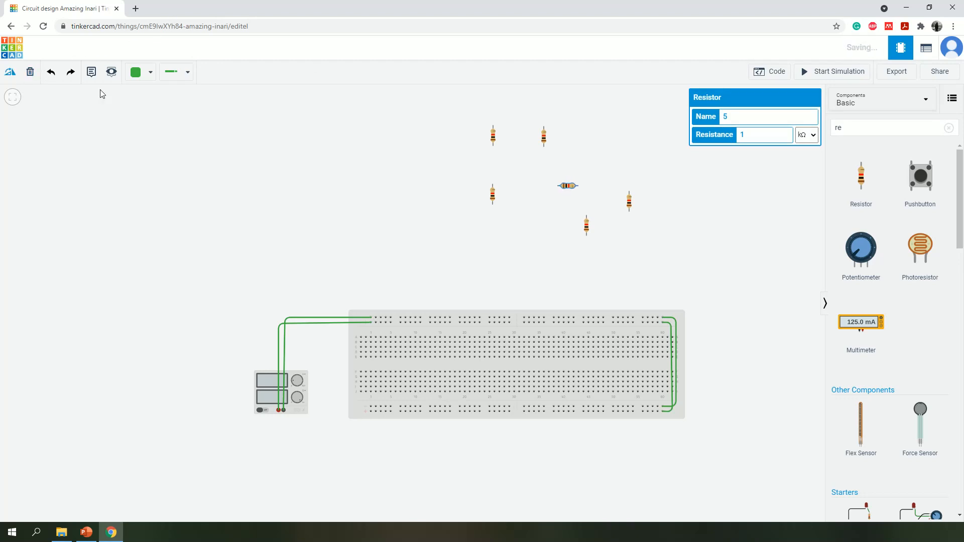
drag(565, 187, 520, 174)
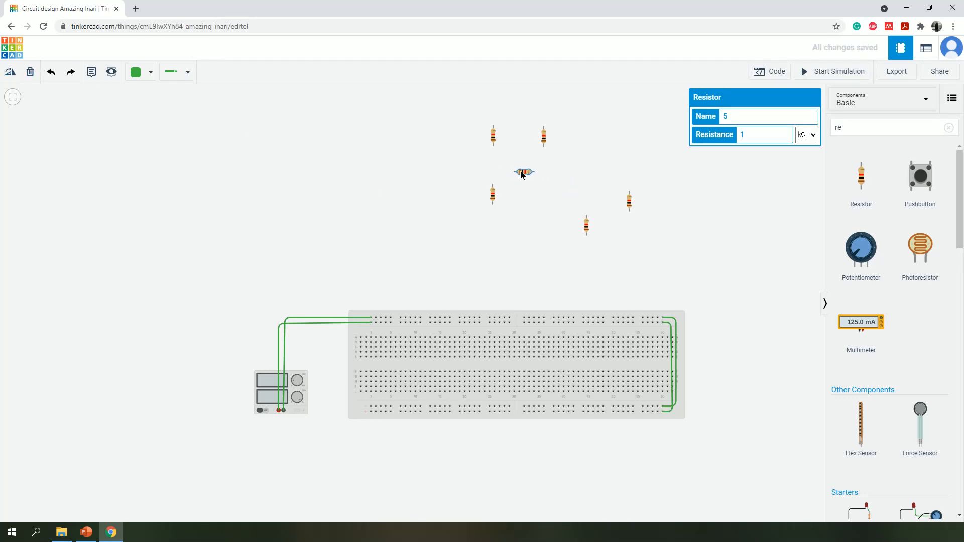
- Move one remaining resistor below the upper right one and the other centrally beneath the two lower resistors
drag(587, 225, 551, 201)
drag(631, 202, 520, 247)
drag(482, 105, 496, 102)
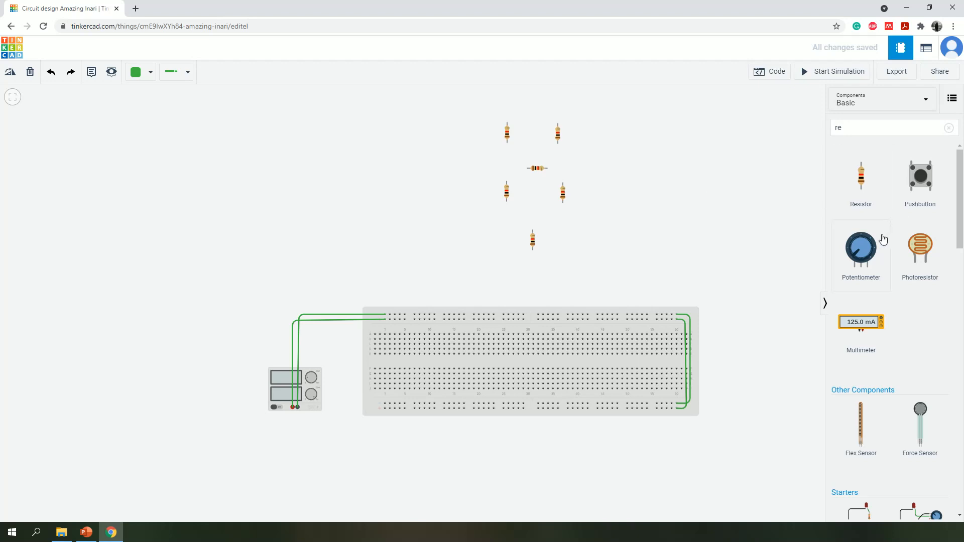
- Search the component library for "power su" and place a second power supply beside the resistor network
click(863, 127)
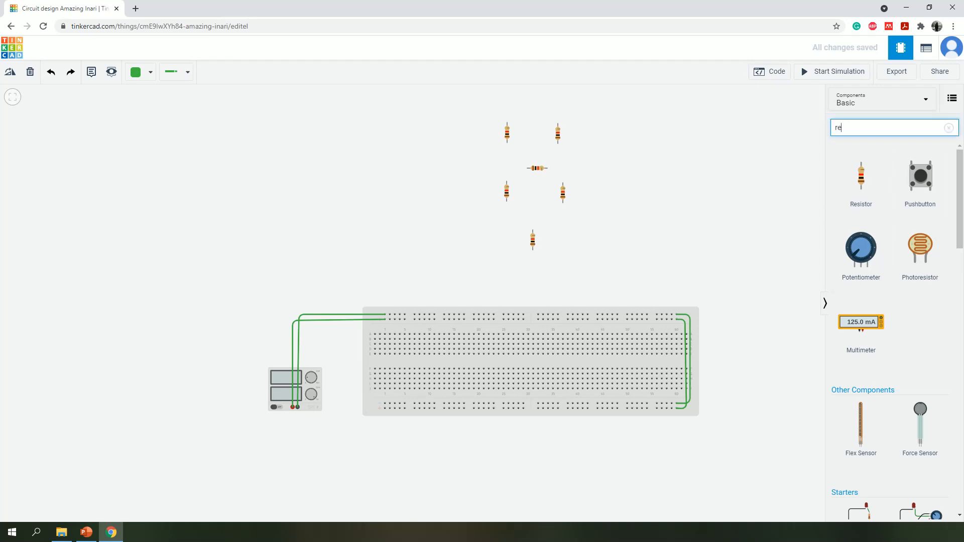
key(BackSpace)
text(p)
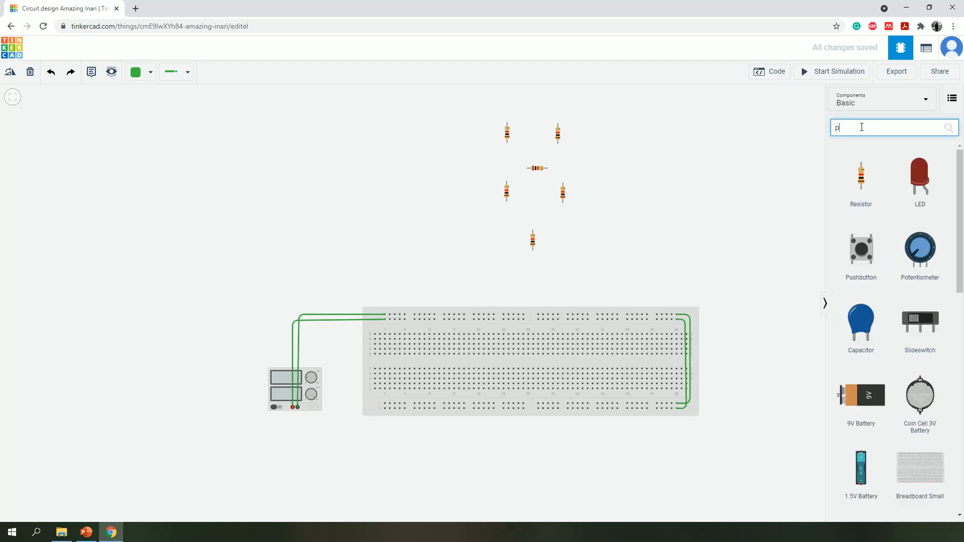
text(ower su)
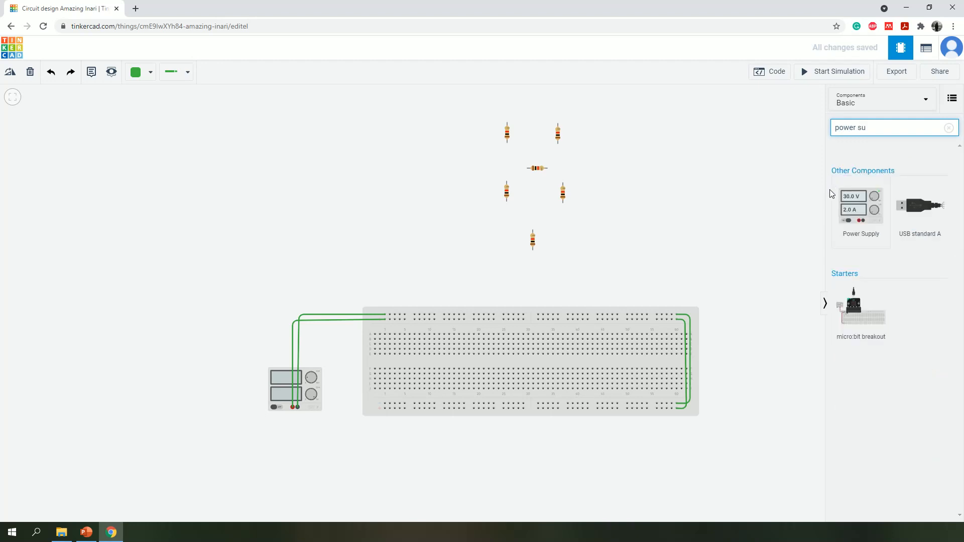
drag(854, 211, 367, 201)
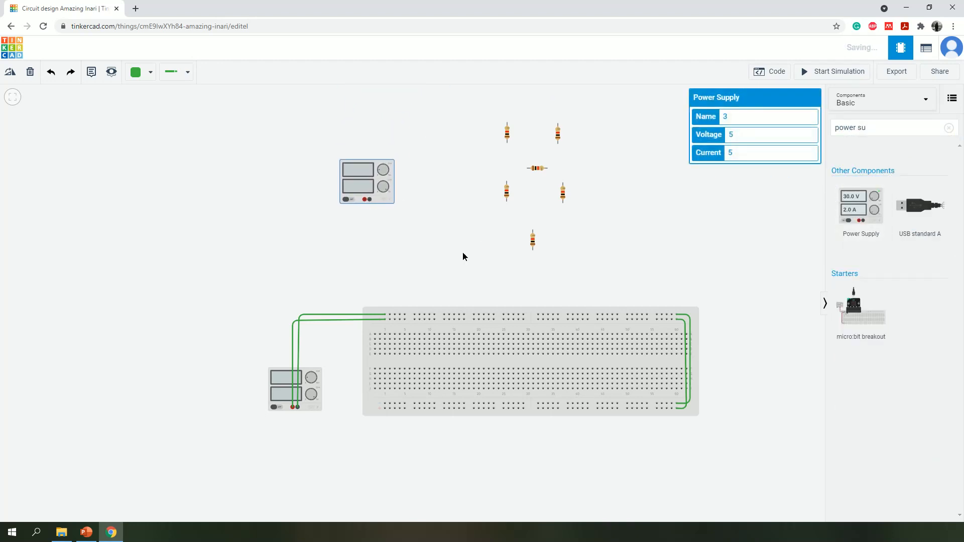
click(483, 236)
- Wire the new power supply's positive terminal to the upper left resistor's top end and level the wire's horizontal run
click(364, 200)
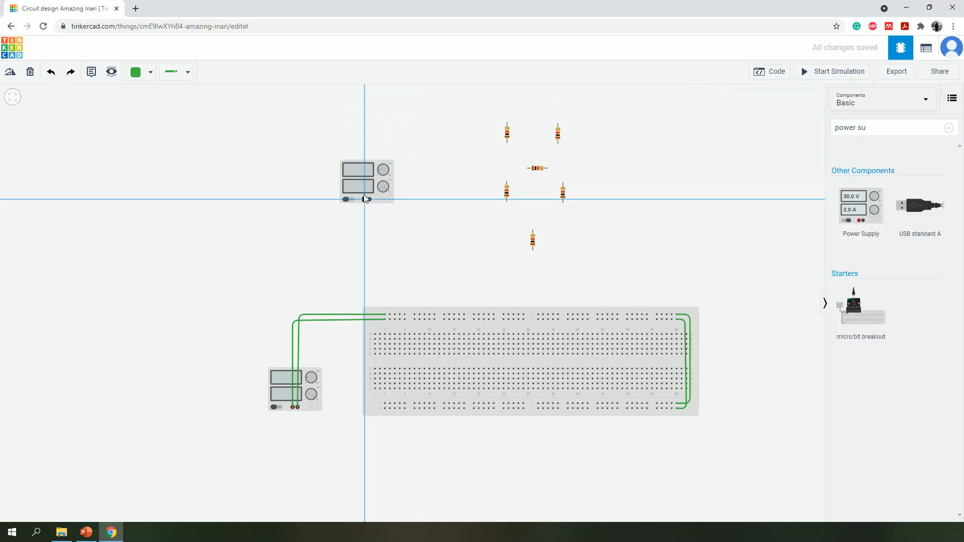
click(364, 125)
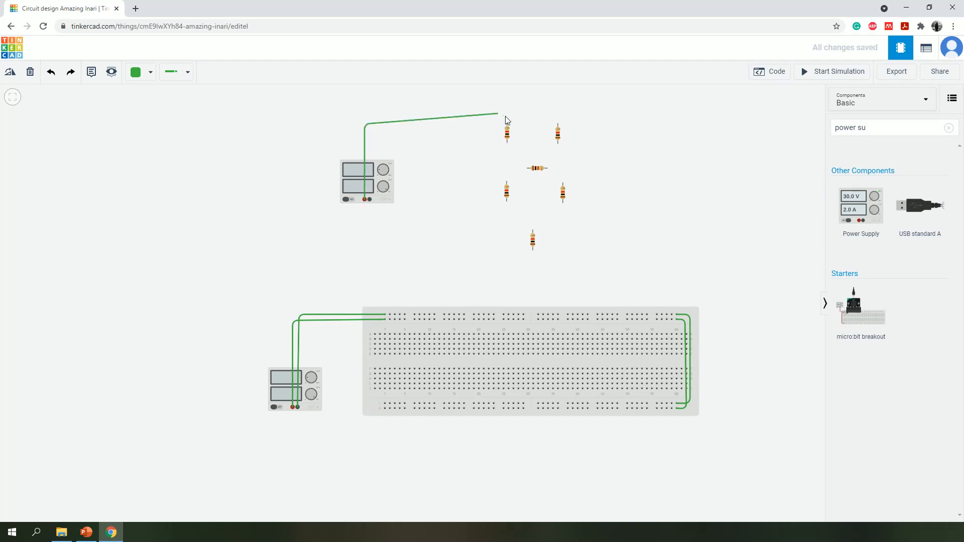
click(508, 122)
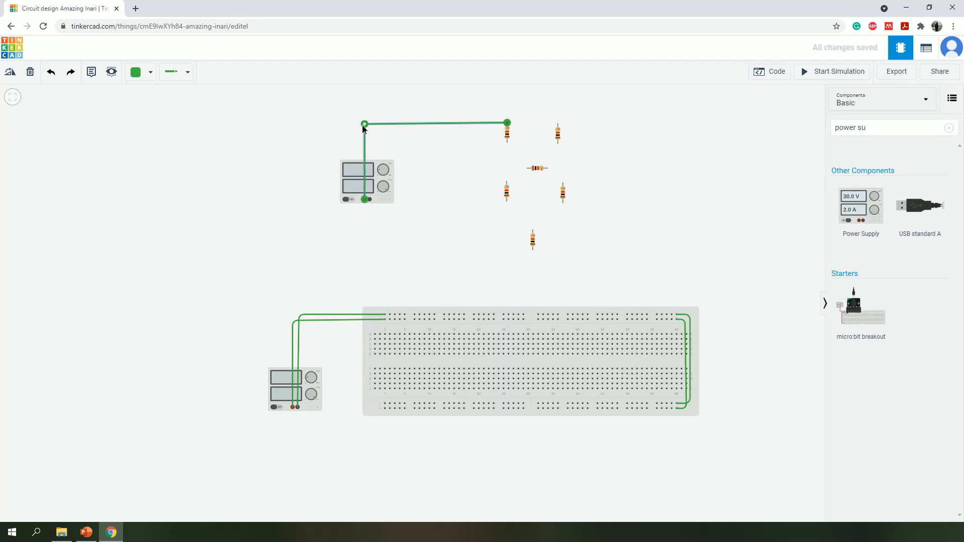
click(517, 125)
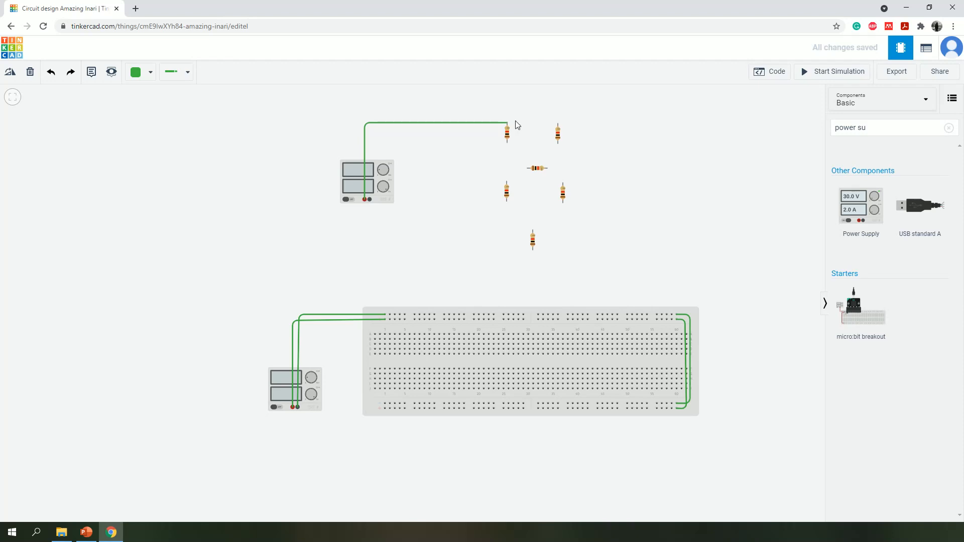
- Join the top ends of the two upper resistors and wire each upper resistor to the one below it
click(507, 123)
click(557, 123)
click(558, 143)
click(563, 185)
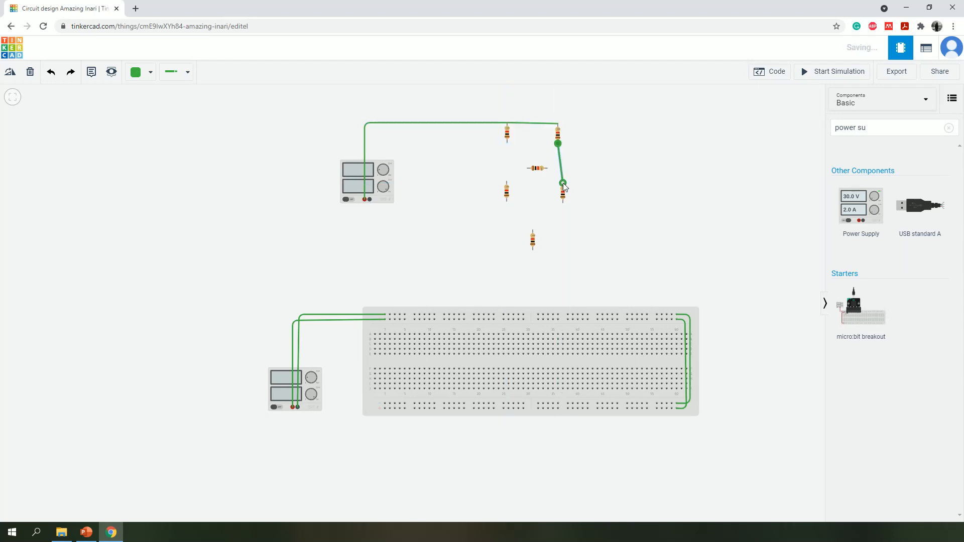
click(507, 142)
click(506, 181)
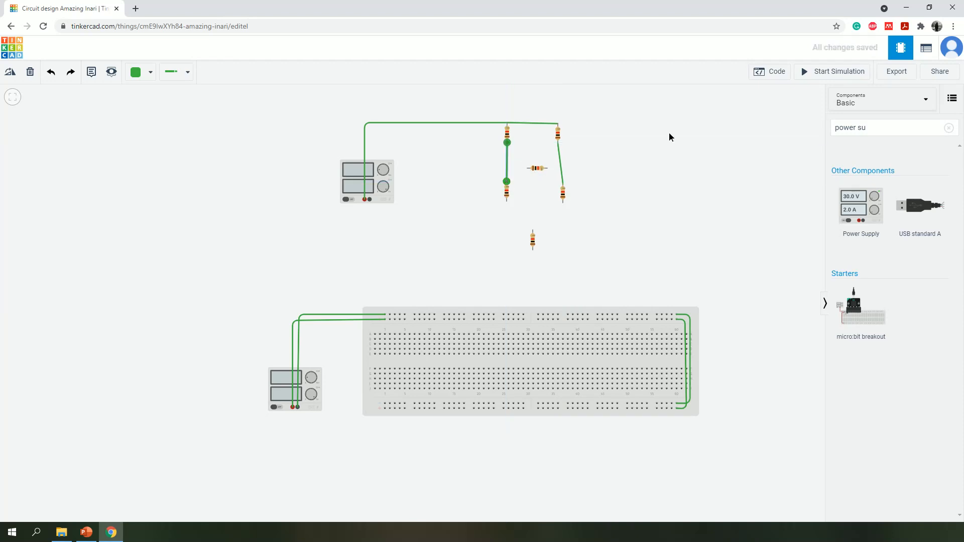
- Wire the horizontal resistor's ends to the top ends of the lower left and lower right resistors
click(528, 168)
click(508, 186)
click(547, 168)
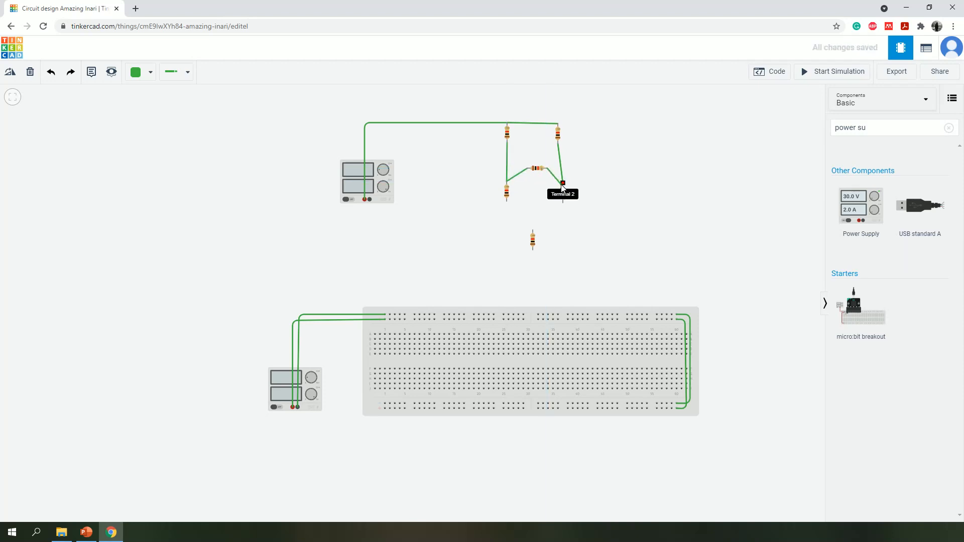
click(563, 184)
click(622, 201)
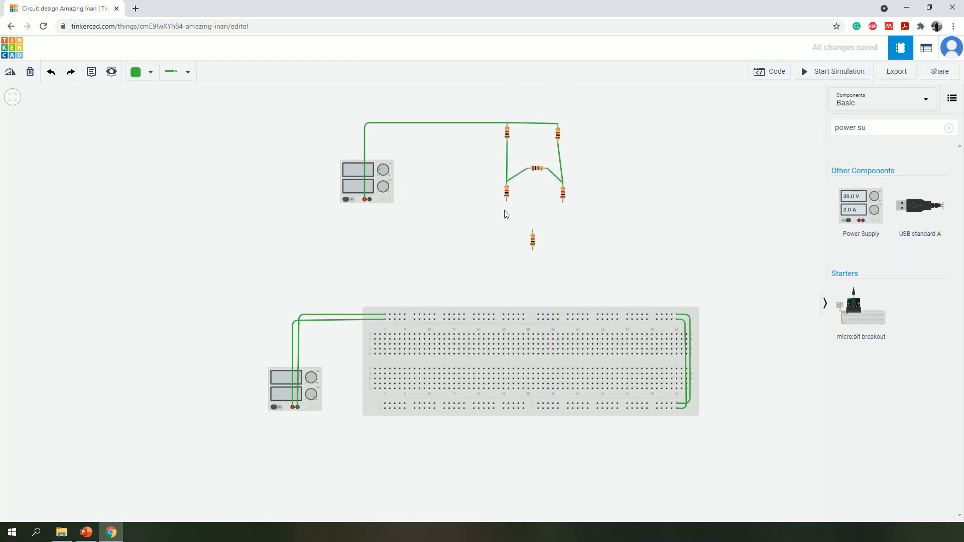
- Wire the bottom ends of the lower left and lower right resistors to the top end of the central bottom resistor
click(507, 202)
click(533, 233)
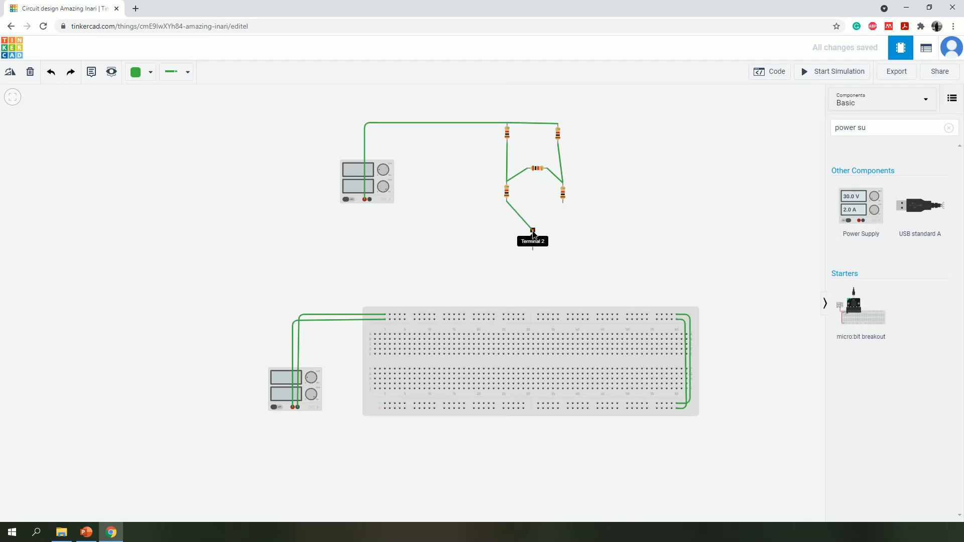
click(563, 203)
click(536, 230)
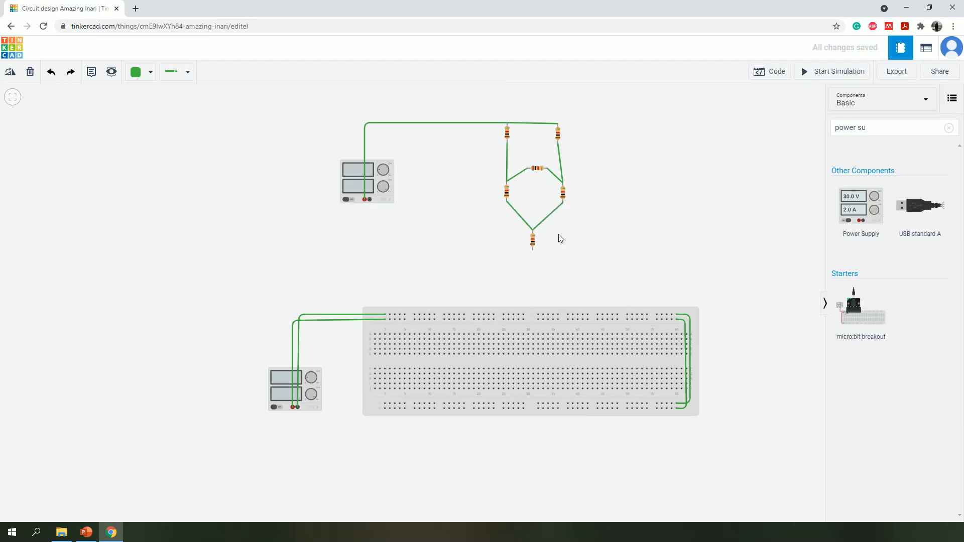
click(601, 237)
key(Escape)
click(563, 204)
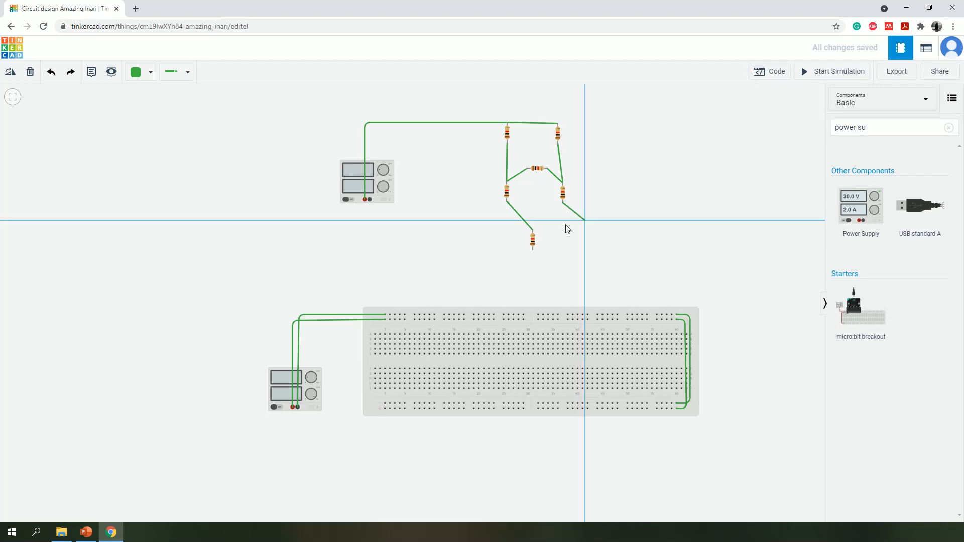
click(581, 219)
click(567, 225)
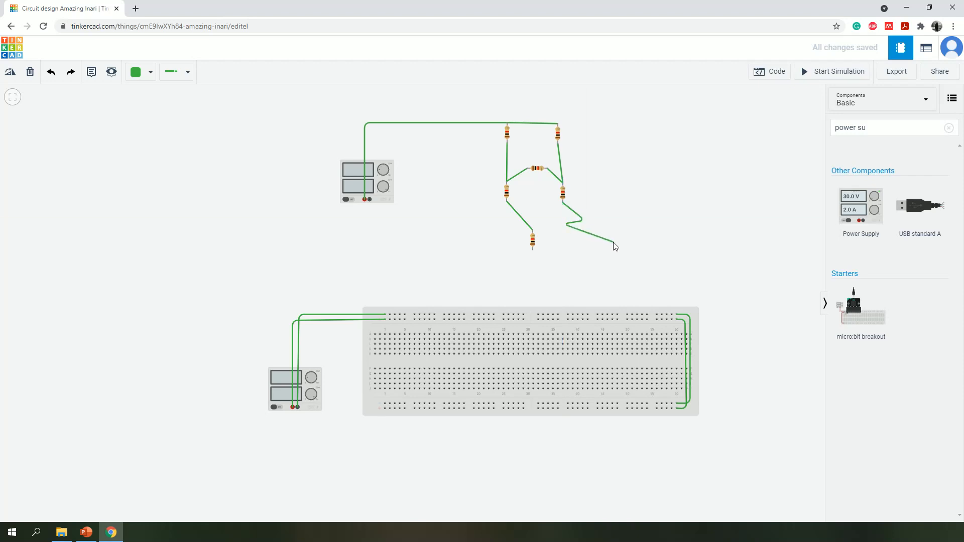
key(Escape)
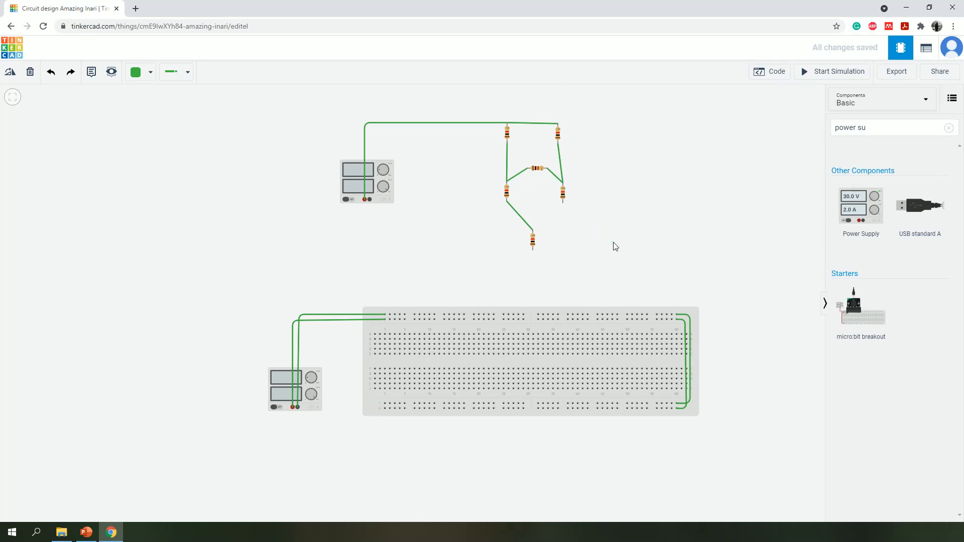
- Wire the lower right resistor to the central bottom resistor's top end, and the bottom resistor's other end to the new supply's negative terminal
click(563, 205)
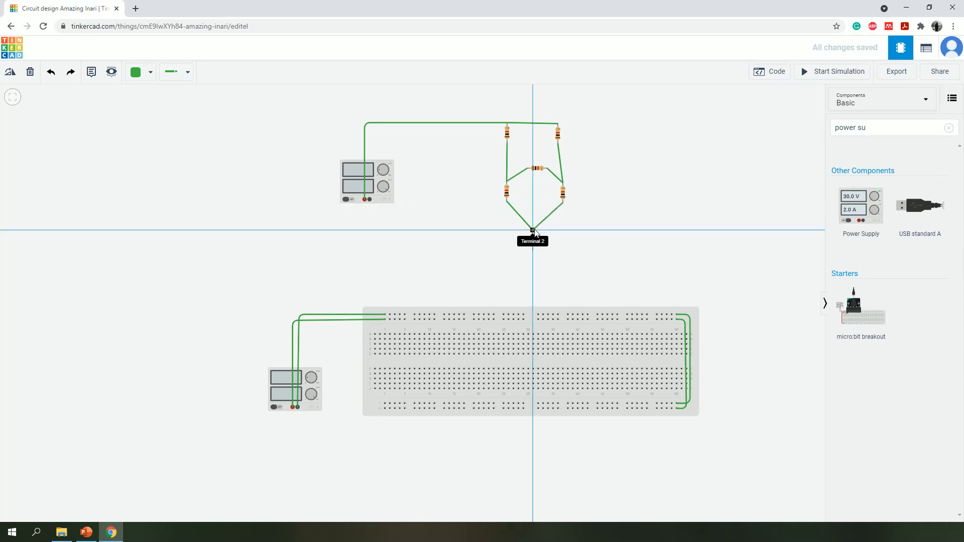
click(533, 232)
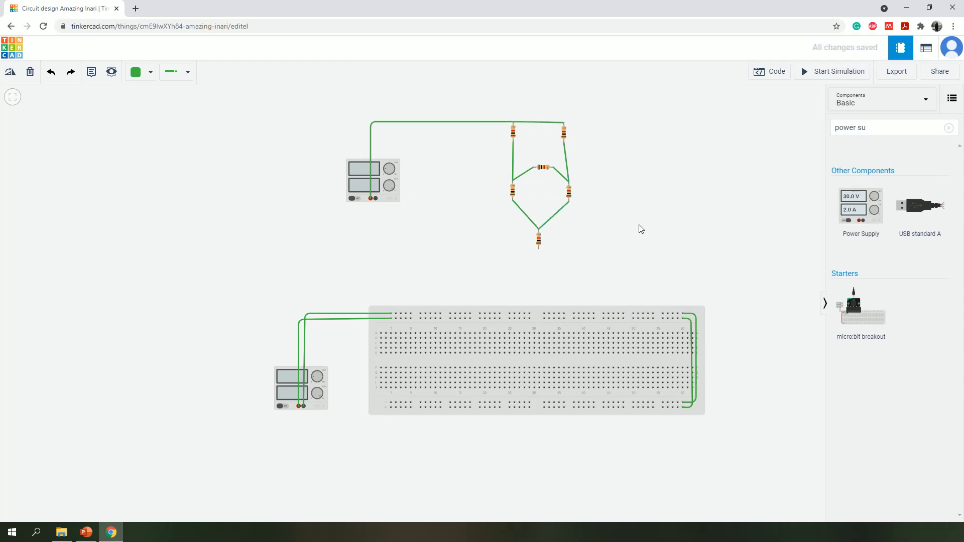
click(539, 247)
click(538, 266)
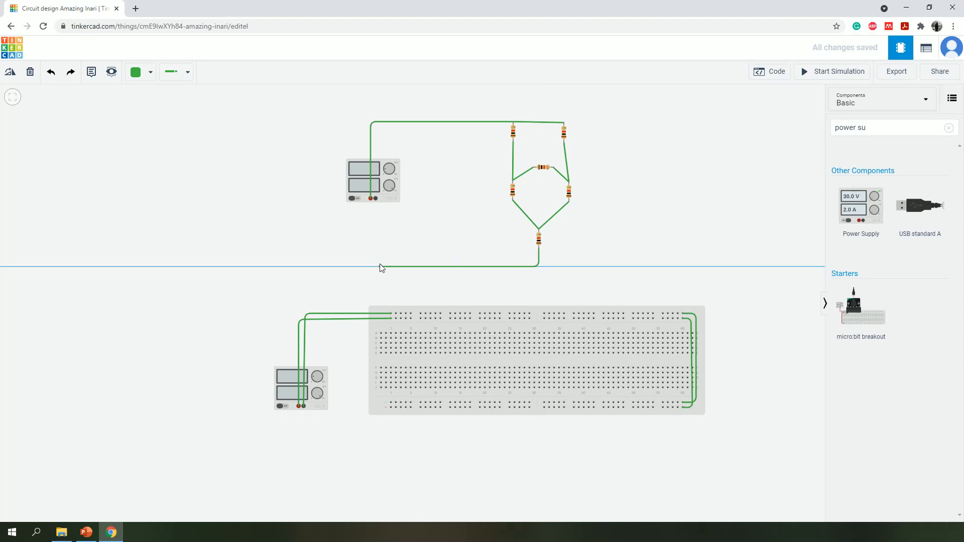
click(379, 267)
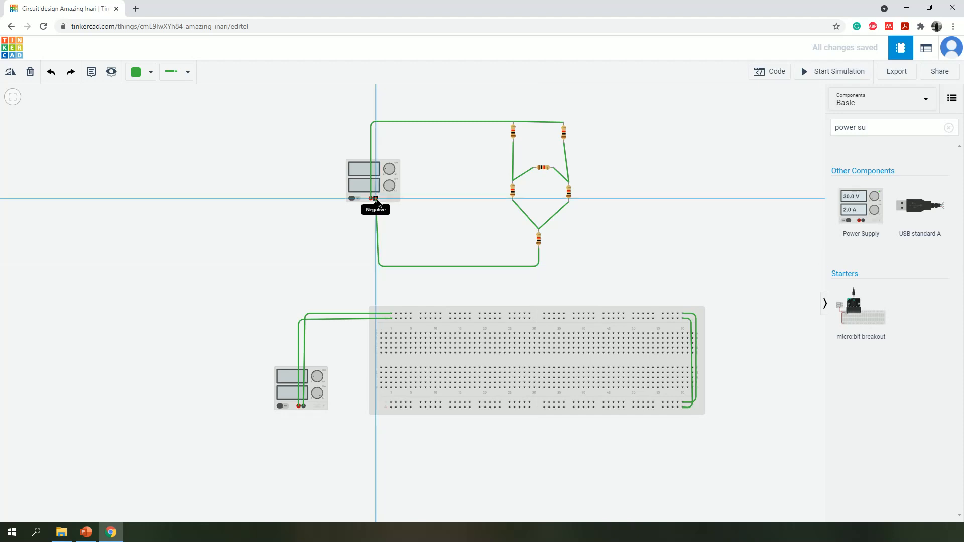
click(376, 198)
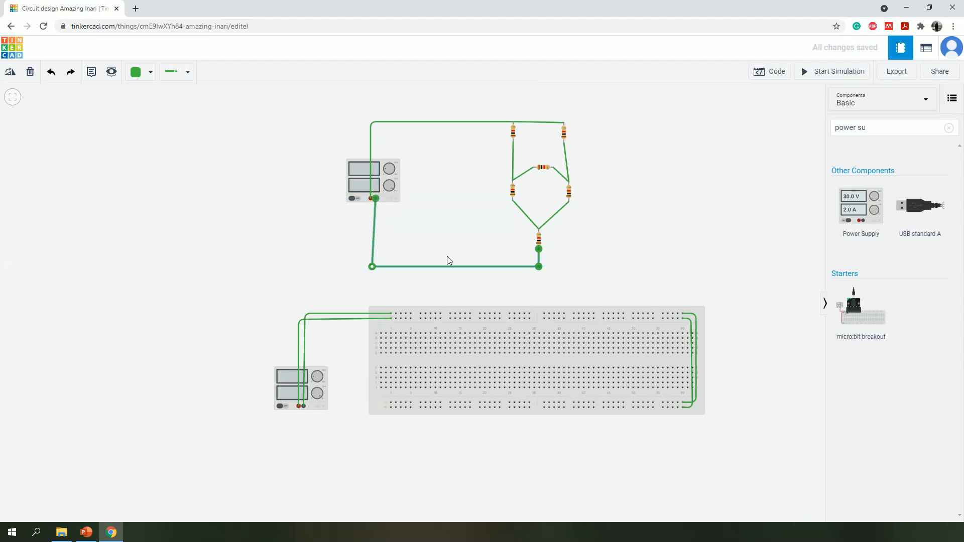
- Move the negative wire's corner so its vertical segment runs straight below the power supply's negative terminal
click(482, 257)
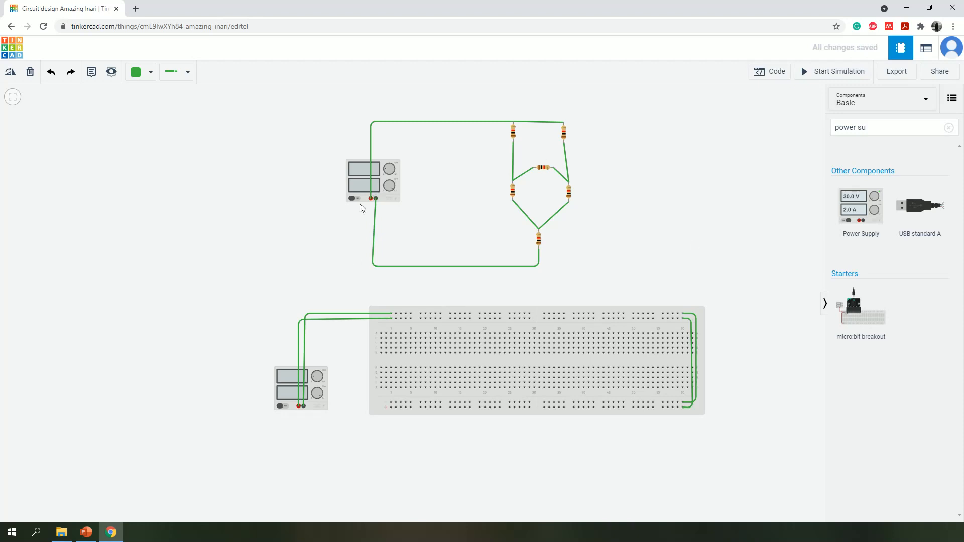
click(373, 265)
drag(373, 265, 377, 264)
click(619, 235)
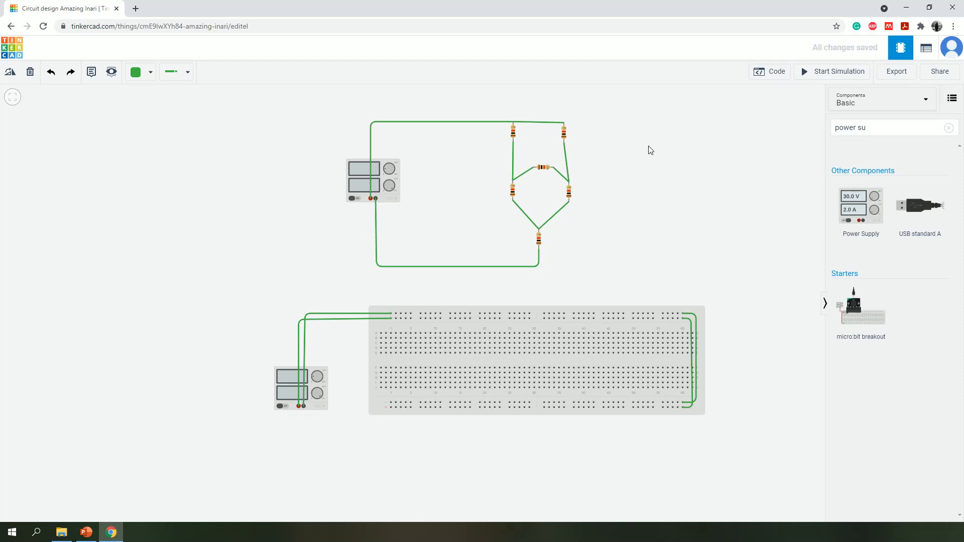
- Delete the wire between the horizontal resistor's left end and the left resistor column
click(527, 176)
key(Delete)
- Search the component library for "meter" and place a multimeter beside the upper bridge circuit
double_click(879, 129)
key(BackSpace)
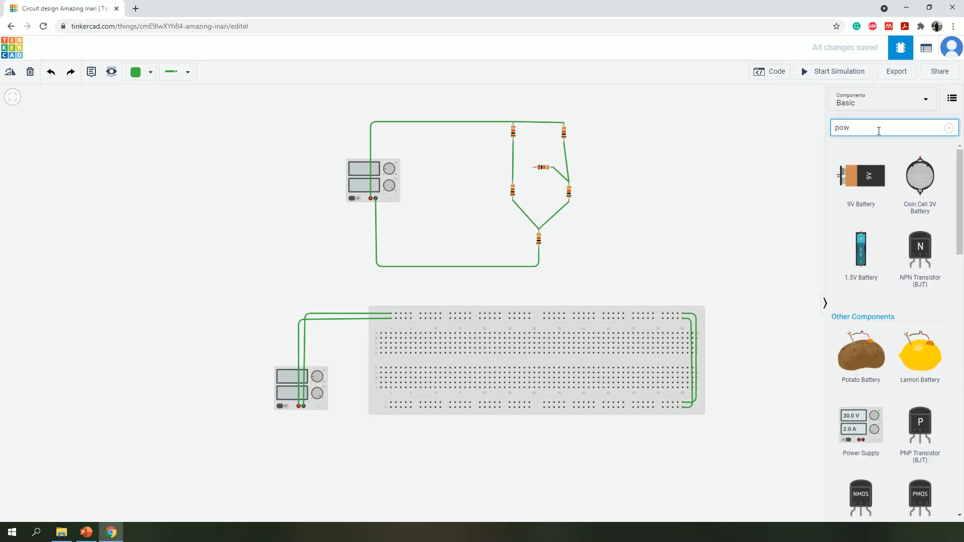
key(BackSpace)
key(BackSpace)
key(BackSpace)
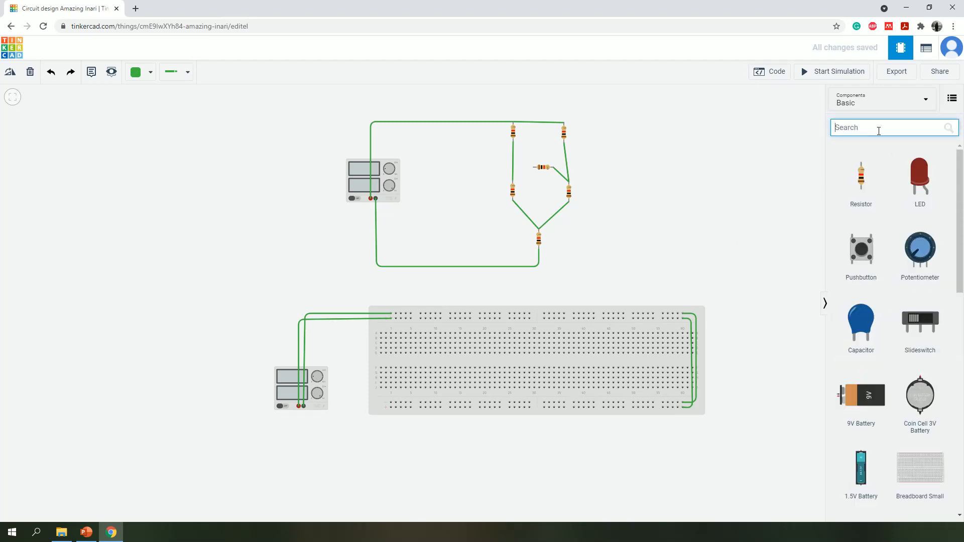
text(me)
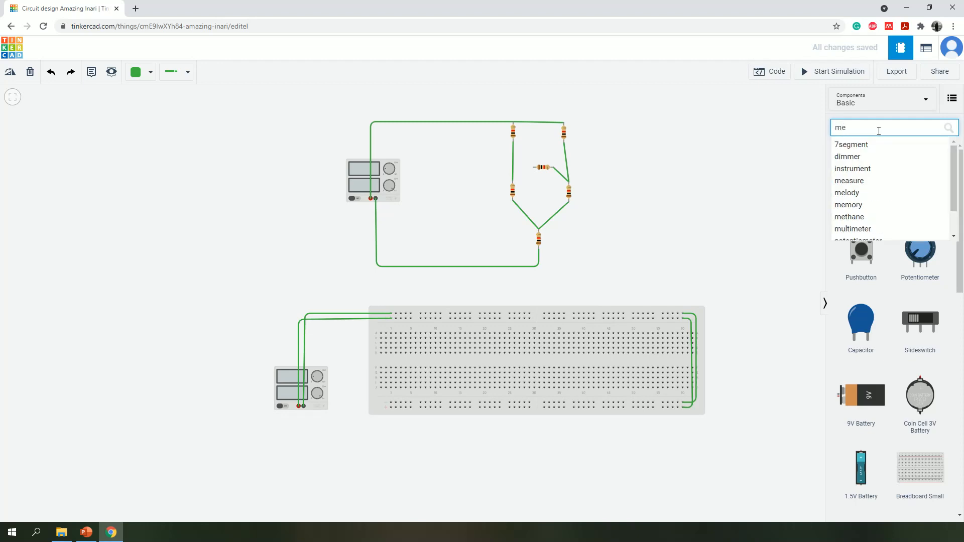
text(ter)
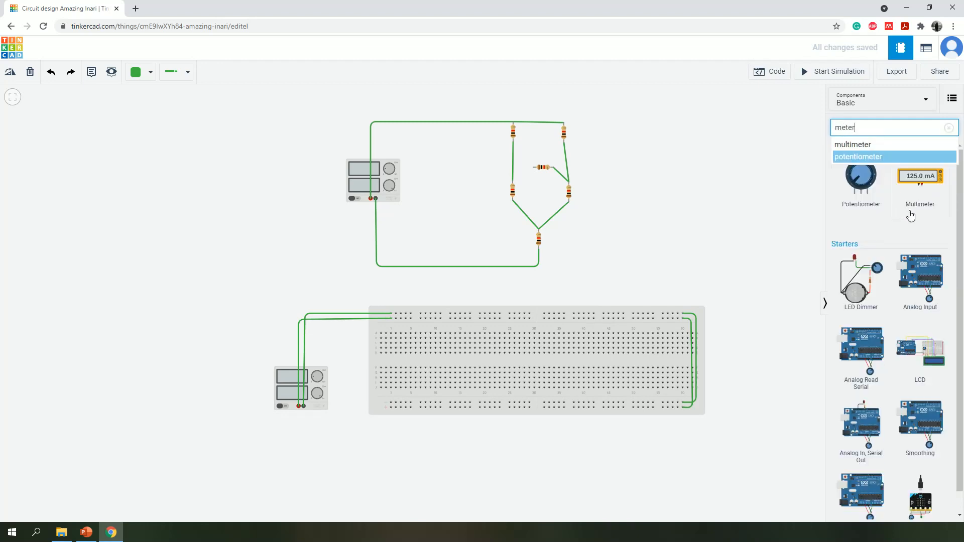
click(922, 196)
drag(923, 197, 712, 156)
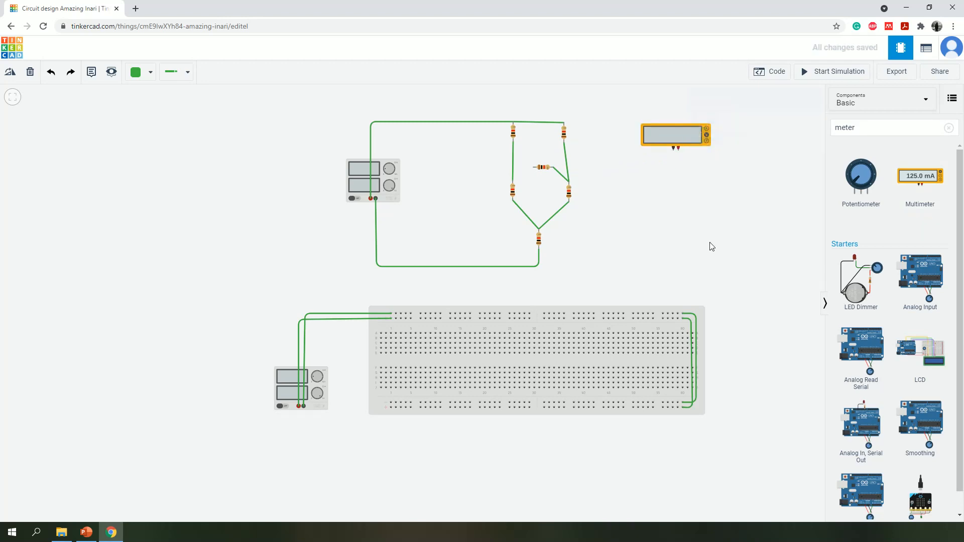
- Set the new multimeter's mode to Amperage
click(680, 130)
click(756, 136)
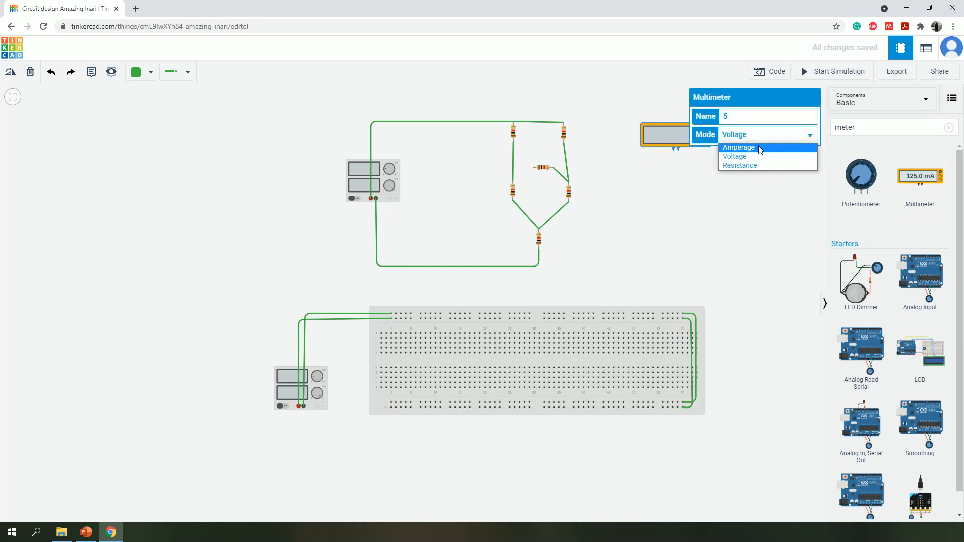
click(733, 145)
click(753, 205)
- Place the multimeter above the bridge, wiring its positive terminal to the horizontal resistor's left end and its negative terminal to the left column's junction
click(678, 149)
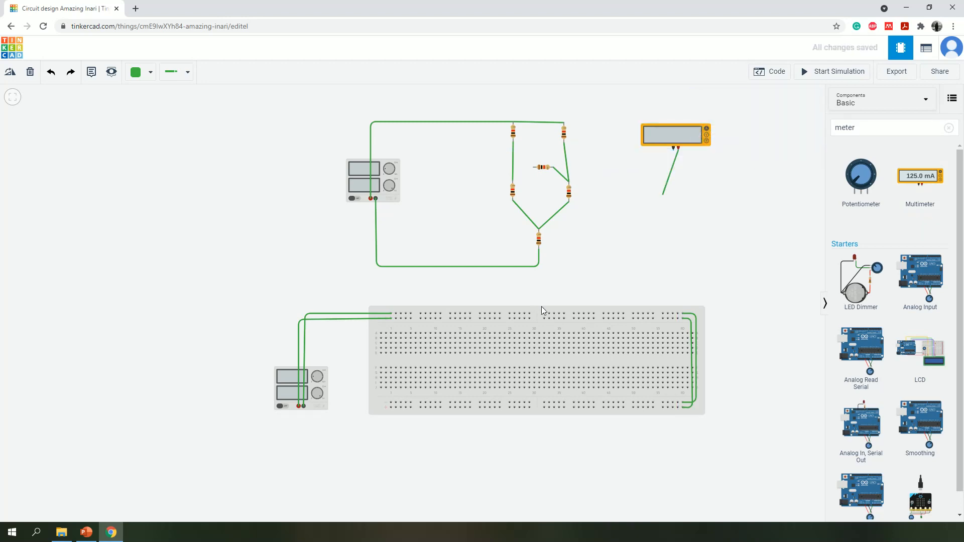
click(533, 167)
drag(684, 131, 549, 91)
click(535, 107)
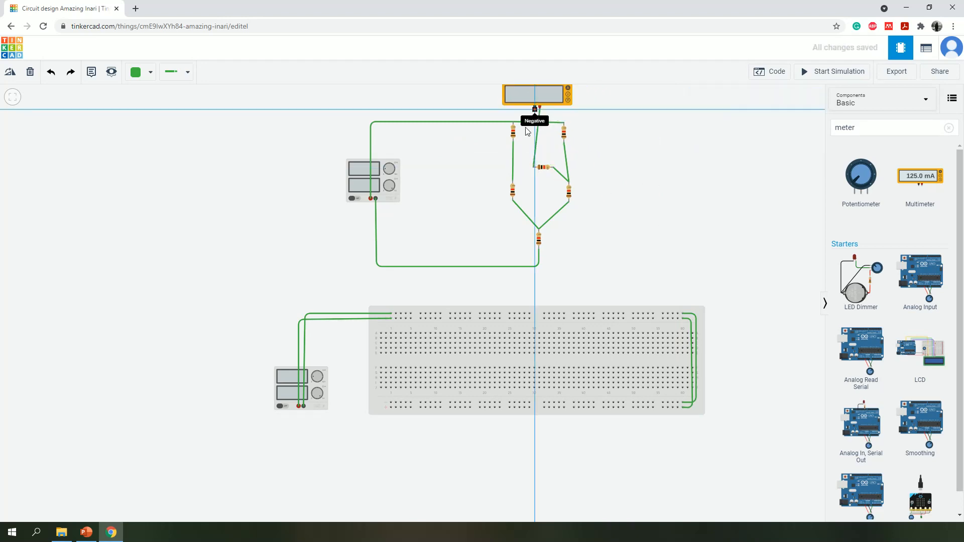
click(513, 181)
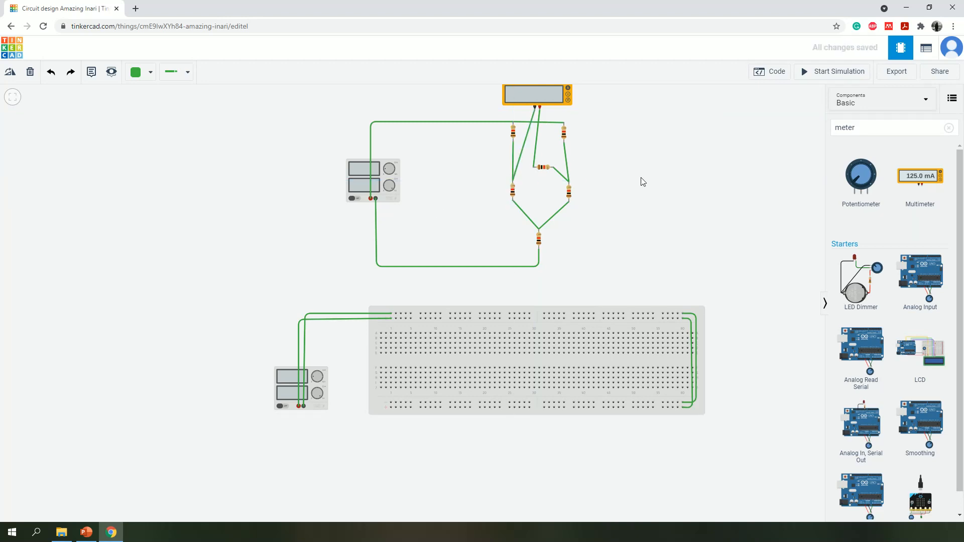
- Start the simulation and set the upper power supply's voltage to 10 V
click(816, 72)
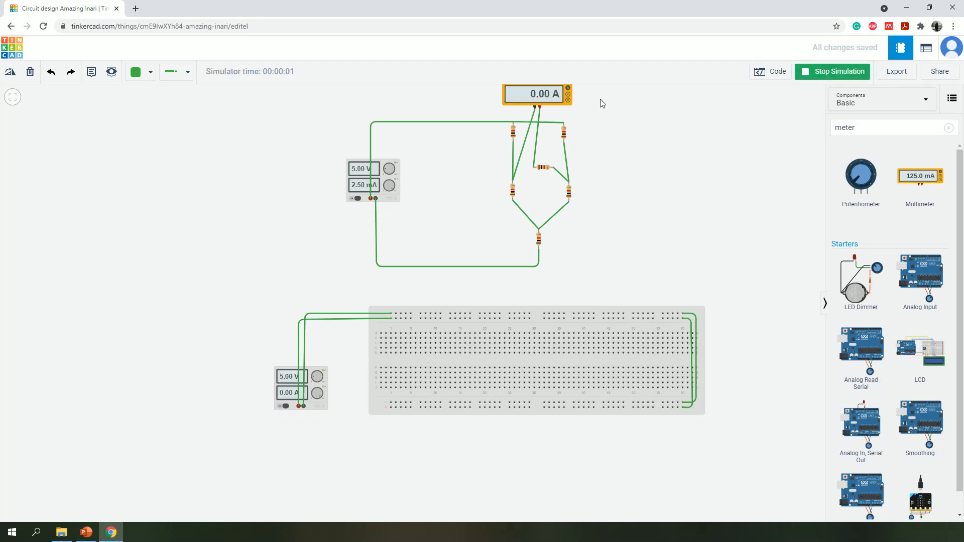
scroll(603, 104, up, 3)
scroll(602, 104, down, 2)
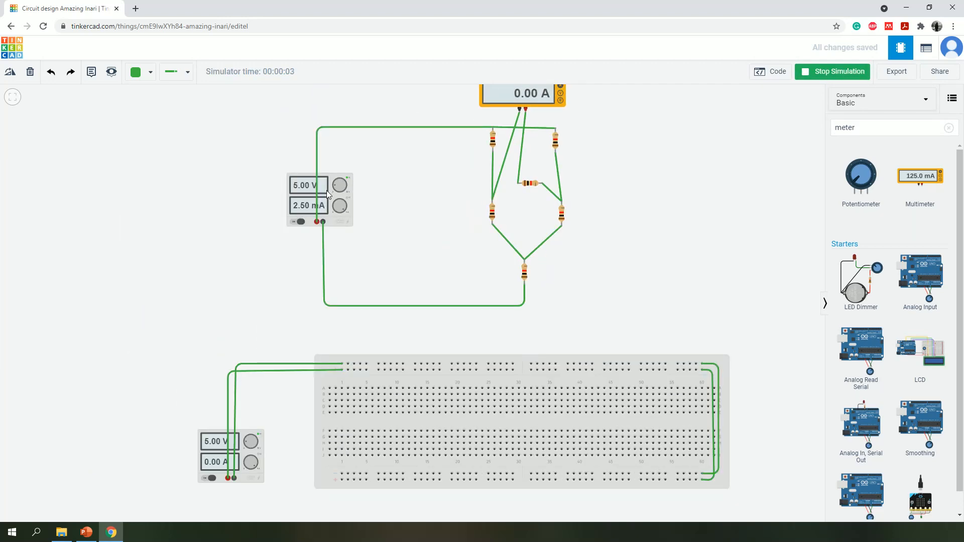
click(327, 195)
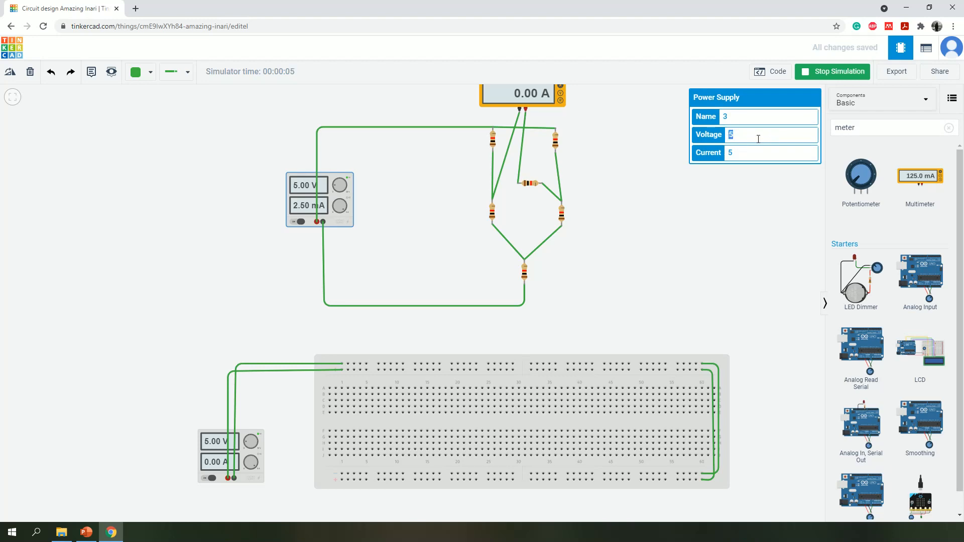
text(10)
click(743, 267)
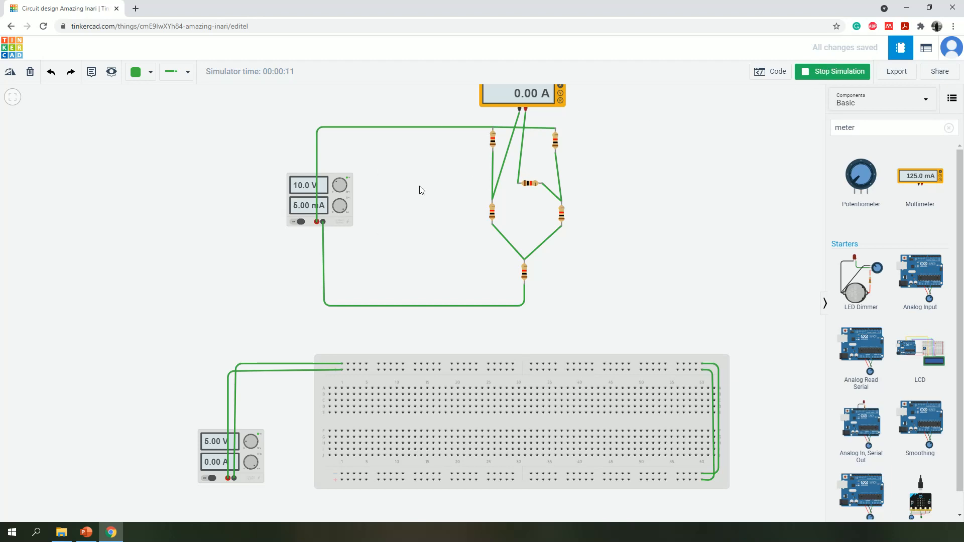
- Turn the upper power supply's voltage knob up to 30 V
scroll(618, 206, down, 4)
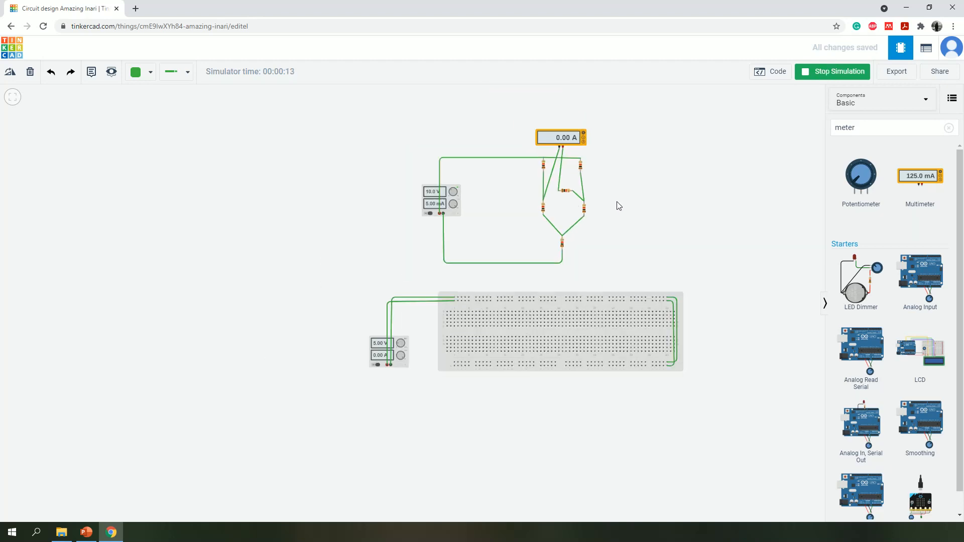
scroll(593, 201, up, 5)
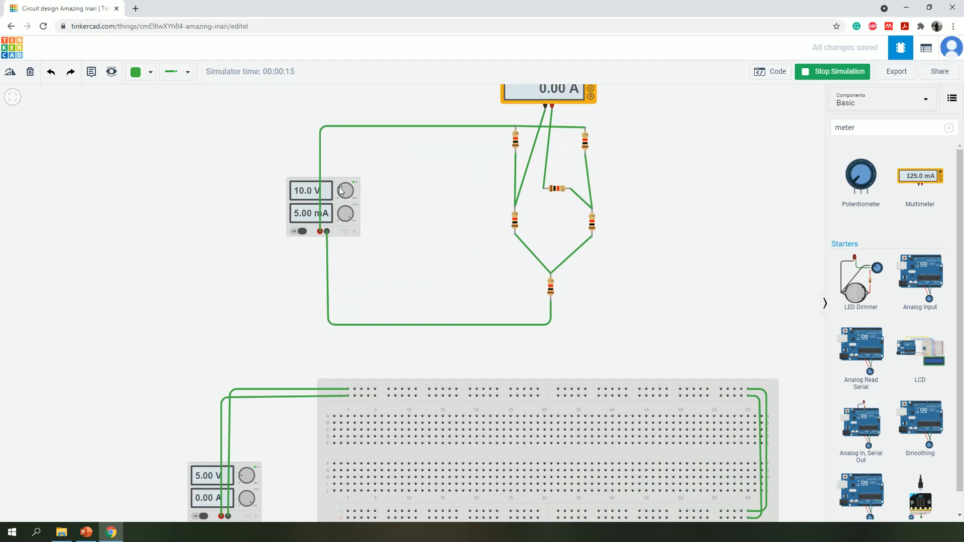
click(340, 189)
click(343, 191)
drag(344, 195, 347, 185)
scroll(631, 152, up, 2)
scroll(632, 153, down, 4)
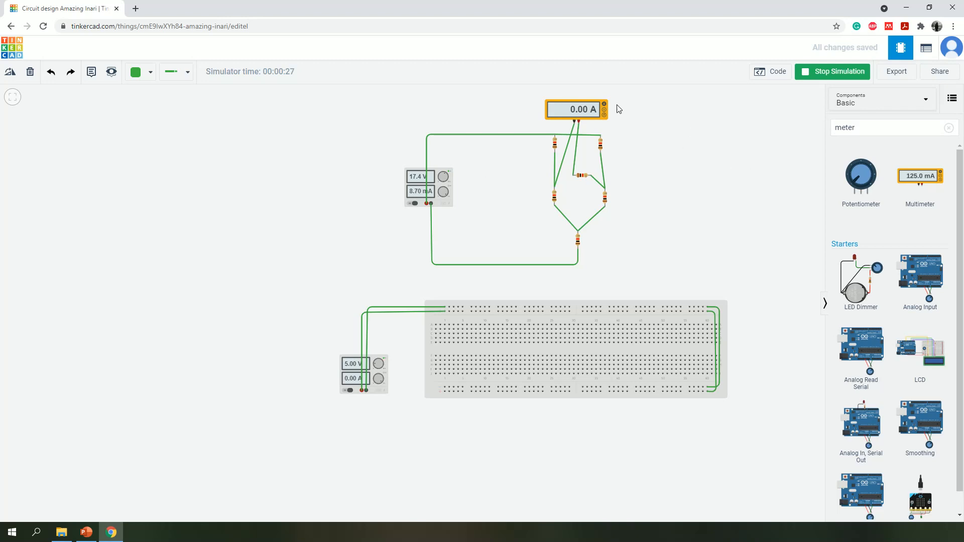
drag(440, 175, 436, 181)
drag(442, 180, 448, 181)
- Set the upper left bridge resistor's resistance to 500 kΩ
click(555, 144)
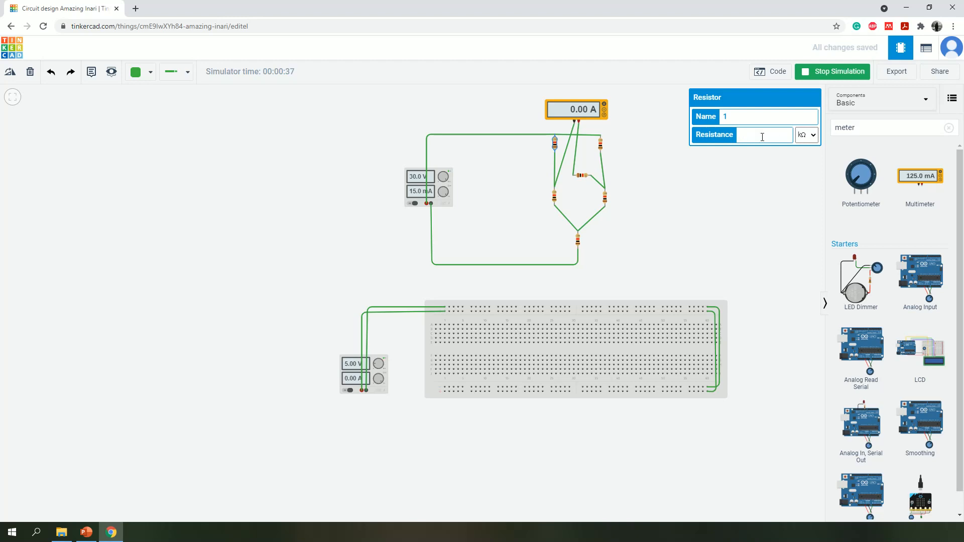
text(500)
click(761, 198)
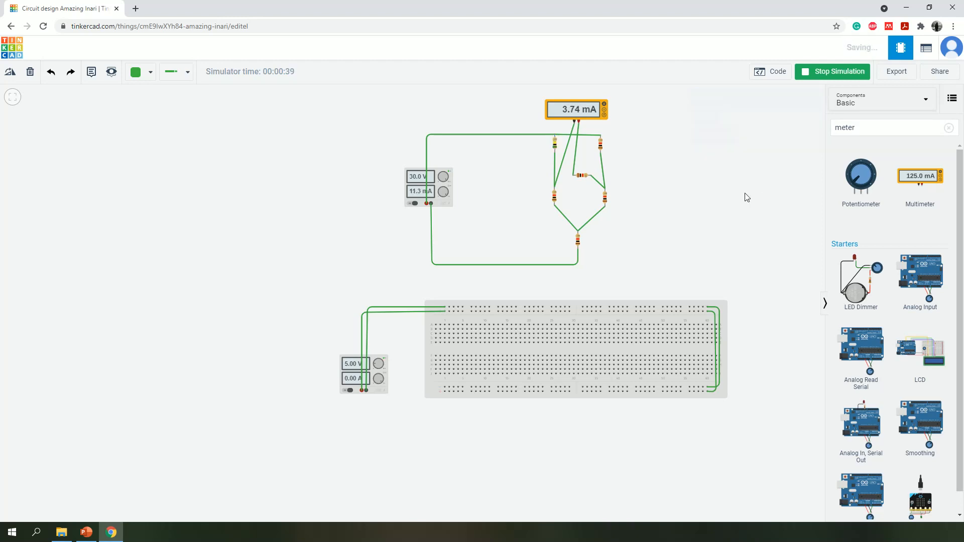
- Set the upper right bridge resistor's resistance to 500 Ω
click(600, 146)
click(758, 134)
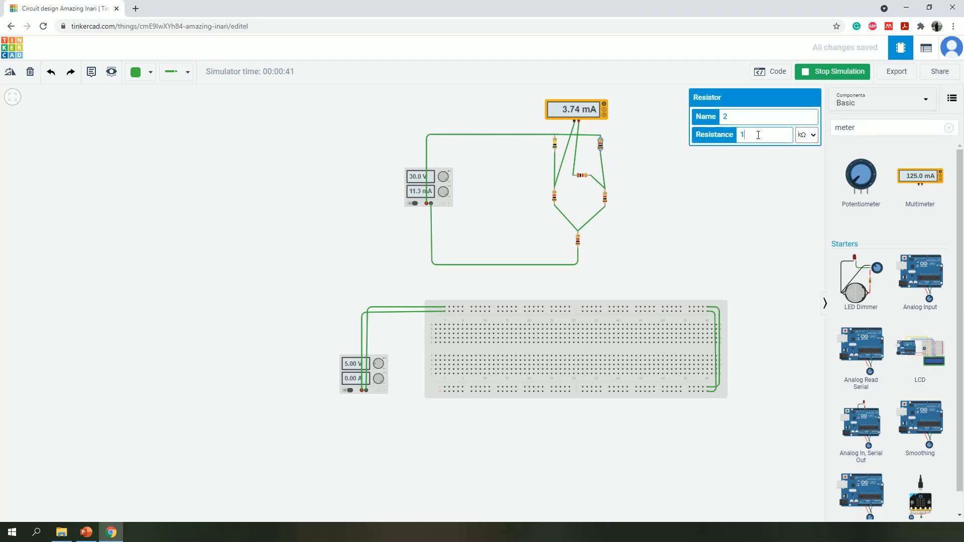
text(500)
click(807, 135)
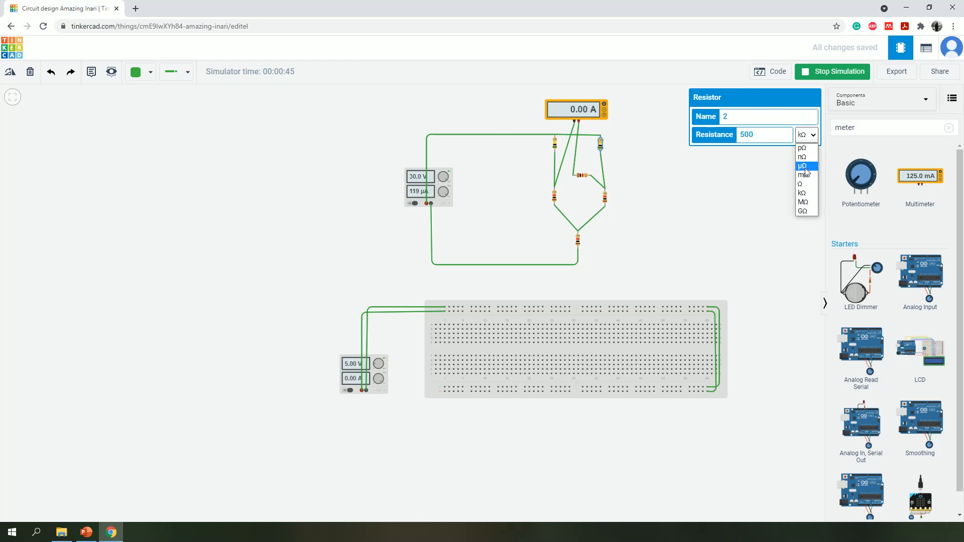
click(804, 186)
click(722, 208)
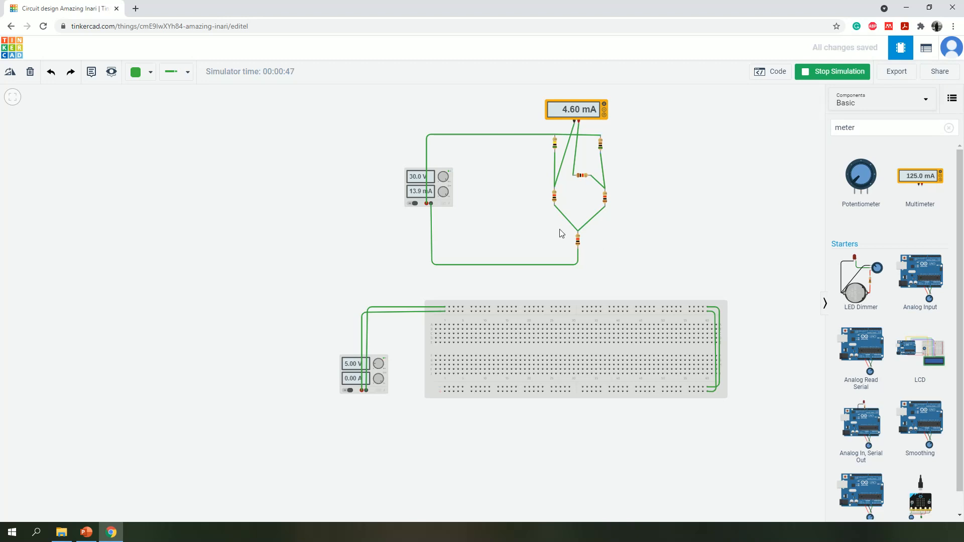
- Set the central bottom resistor's resistance to 250 Ω
click(578, 240)
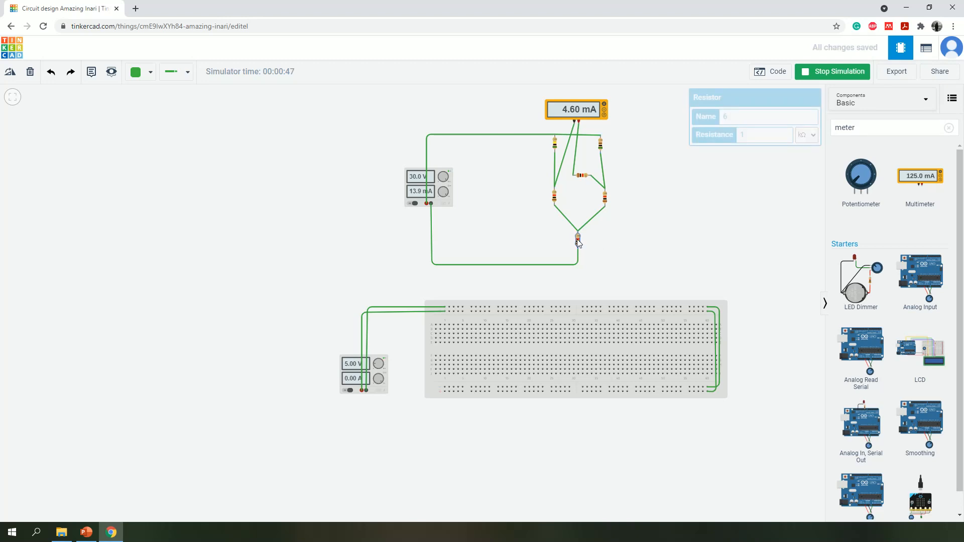
click(770, 137)
text(250)
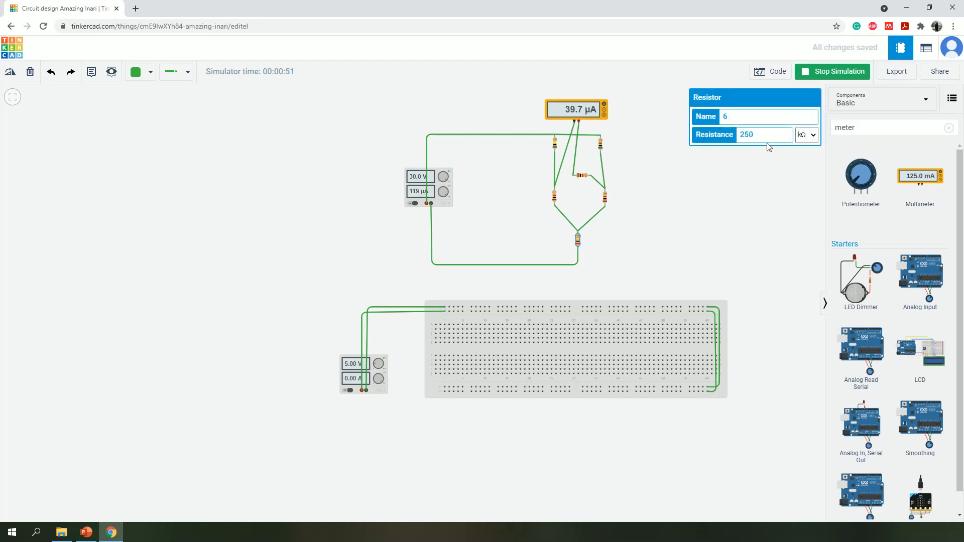
click(808, 135)
click(796, 189)
click(746, 217)
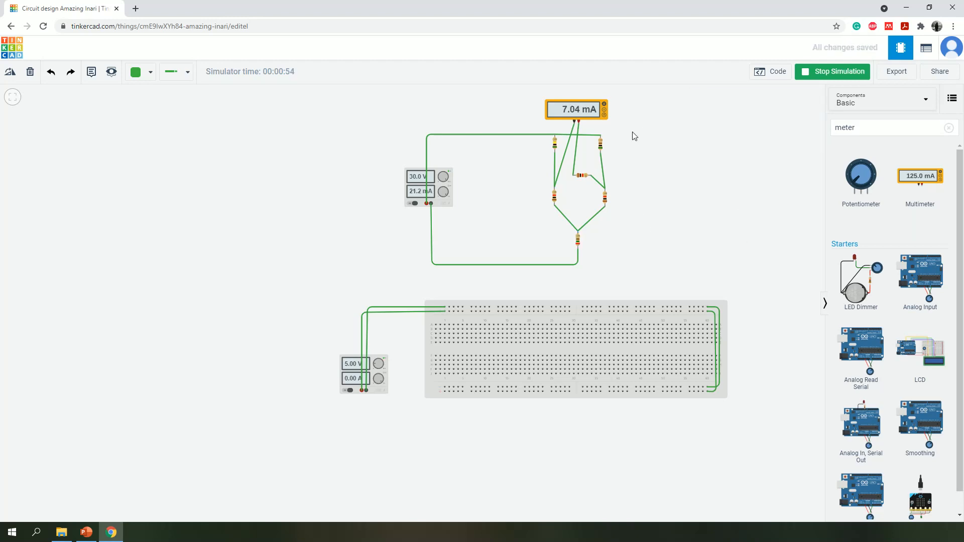
- Check the multimeter's settings and stop the simulation
click(578, 106)
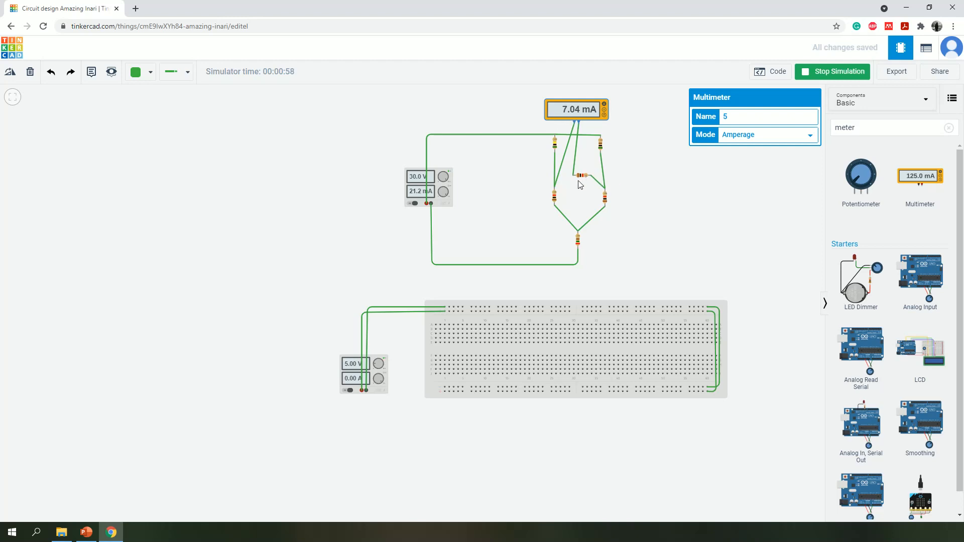
click(665, 246)
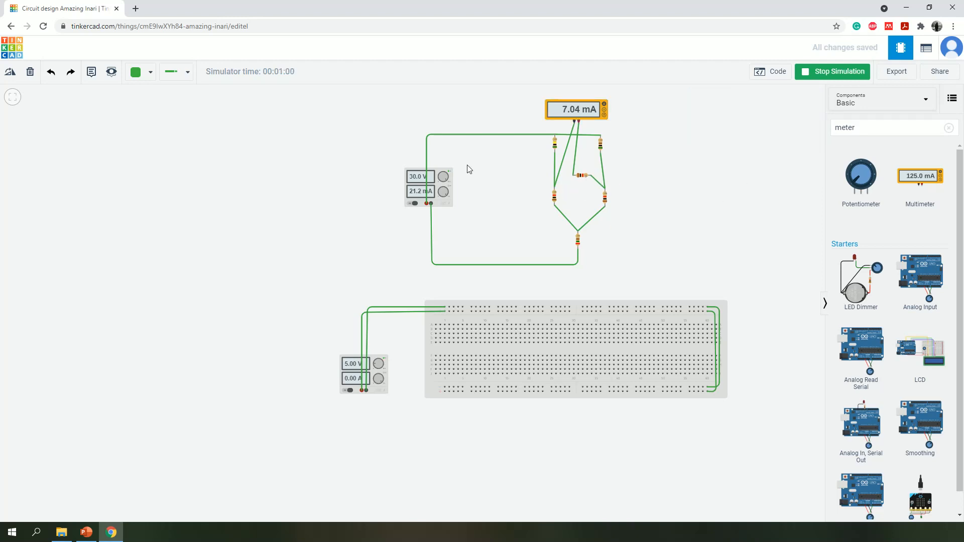
click(824, 70)
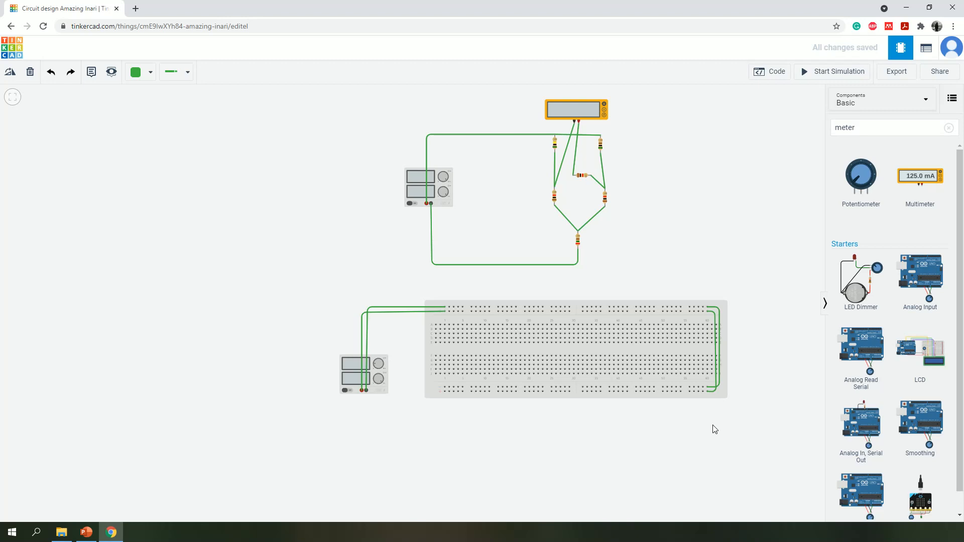
click(589, 391)
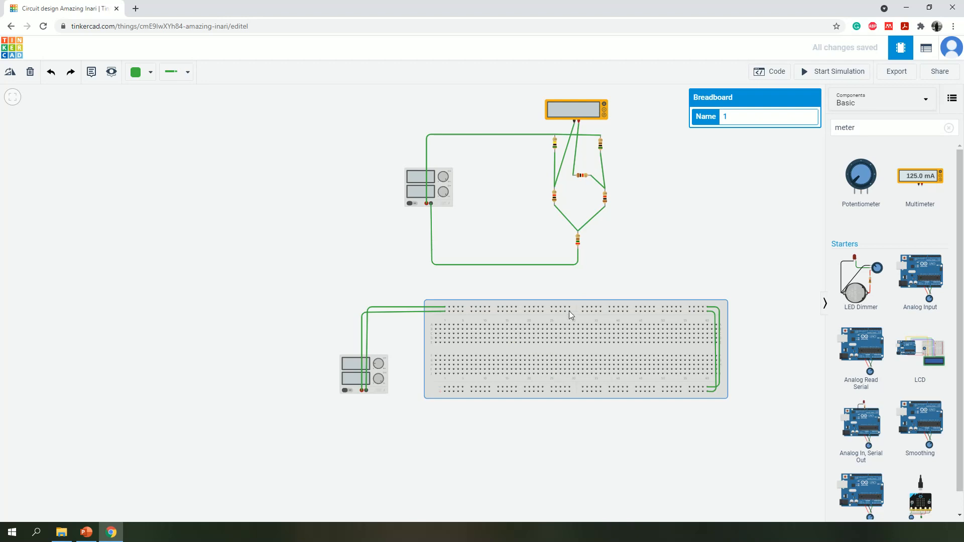
scroll(539, 392, up, 3)
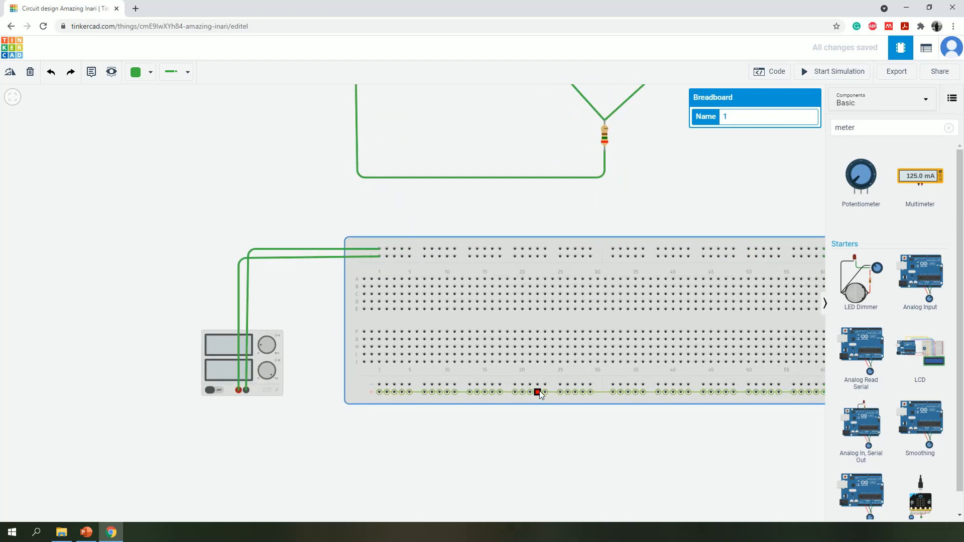
scroll(590, 286, down, 5)
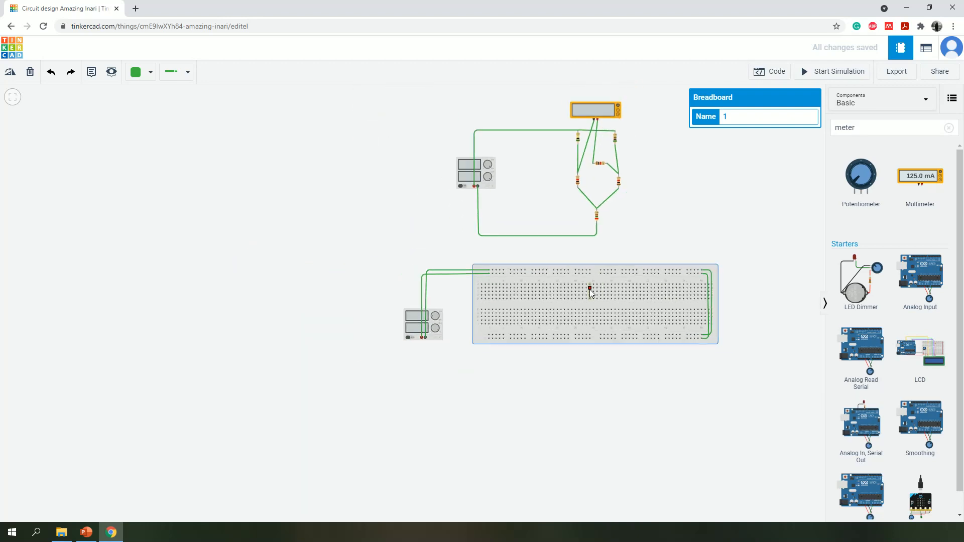
click(648, 156)
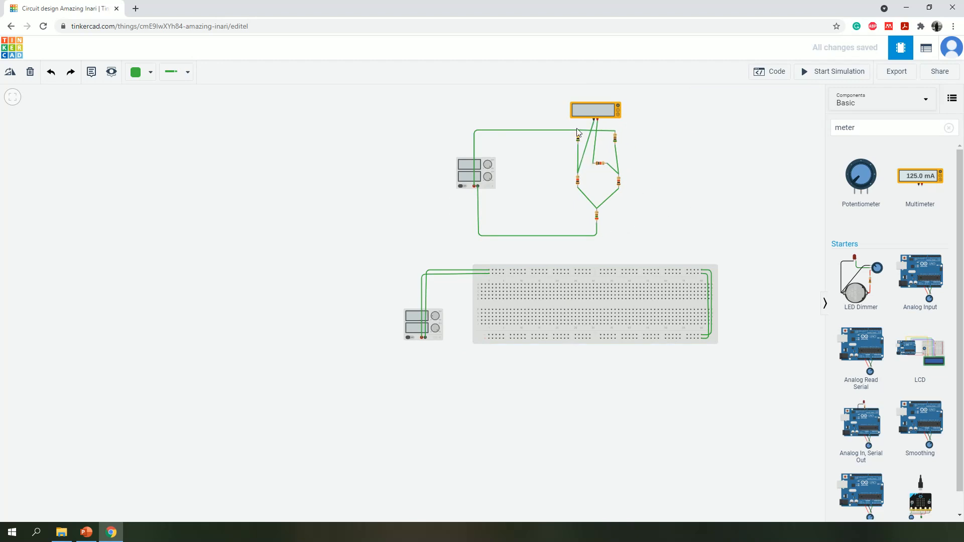
- Copy the upper left and upper right bridge resistors onto the middle of the breadboard
click(579, 138)
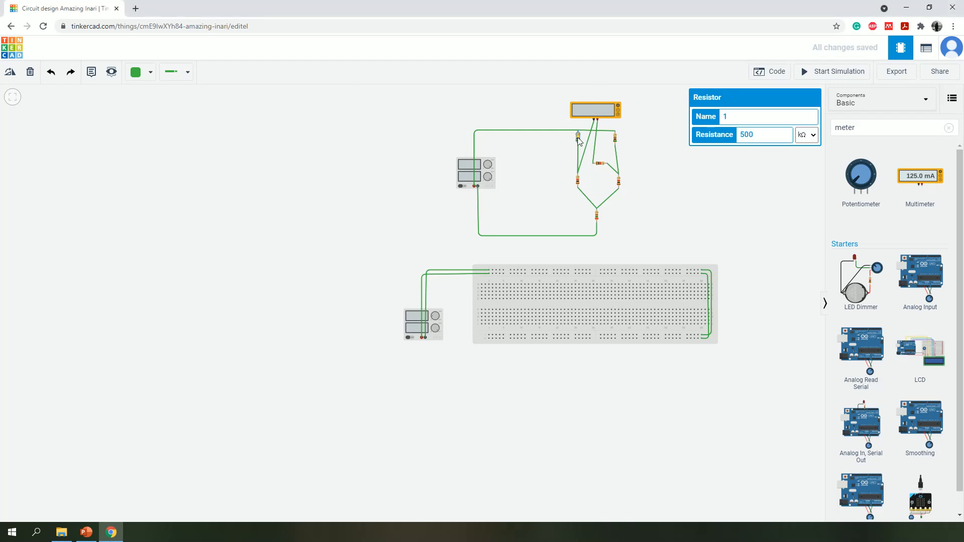
key(ctrl+c)
key(ctrl+v)
click(550, 304)
click(615, 139)
key(ctrl+v)
- Copy the horizontal bridge resistor onto the breadboard and adjust the right vertical copy's position above it
click(601, 169)
click(600, 168)
key(ctrl+c)
key(ctrl+v)
click(569, 305)
drag(569, 308, 566, 309)
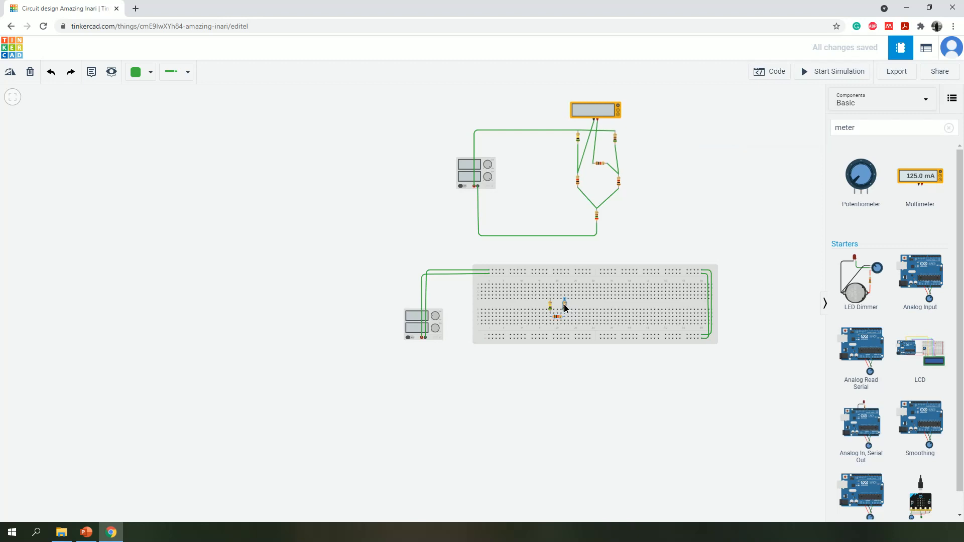
- Move the copied vertical resistors between the upper power rail and the terminal rows, with the horizontal copy joining their columns below
click(798, 325)
drag(549, 304, 568, 281)
drag(560, 321, 562, 294)
- Copy the lower left bridge resistor onto the breadboard, across the centre gap below the left vertical copy
click(578, 179)
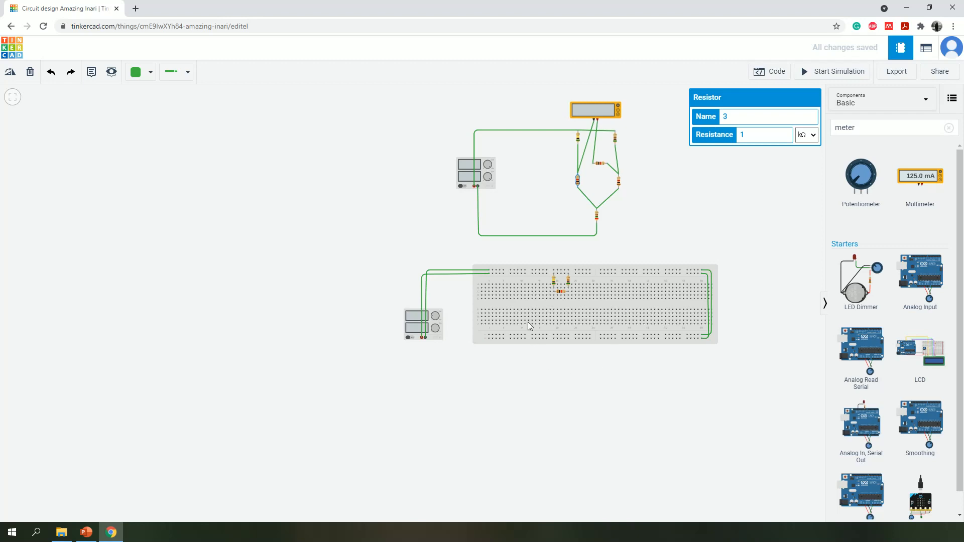
key(ctrl+v)
click(555, 310)
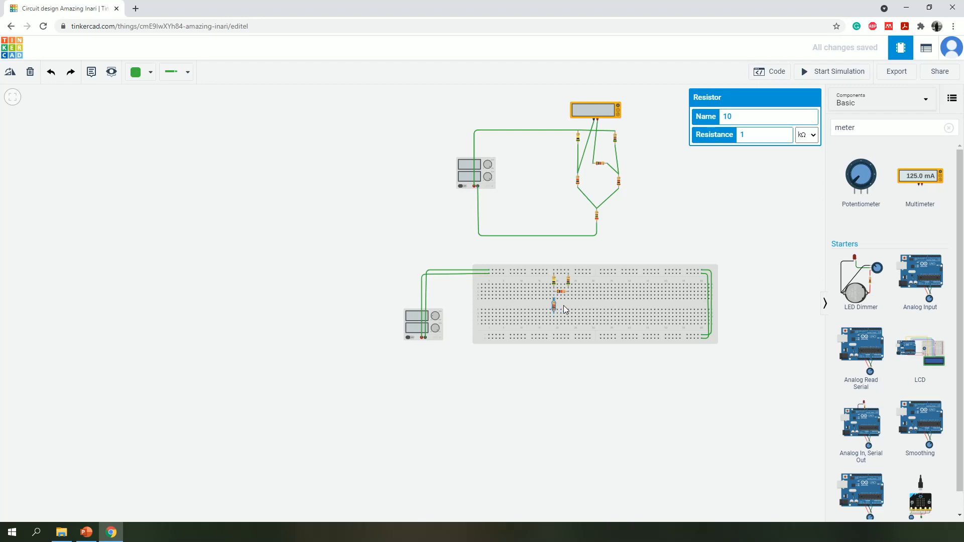
- Copy the lower right bridge resistor onto the breadboard, across the centre gap below the right vertical copy
click(620, 184)
key(ctrl+c)
key(ctrl+v)
click(569, 310)
click(704, 212)
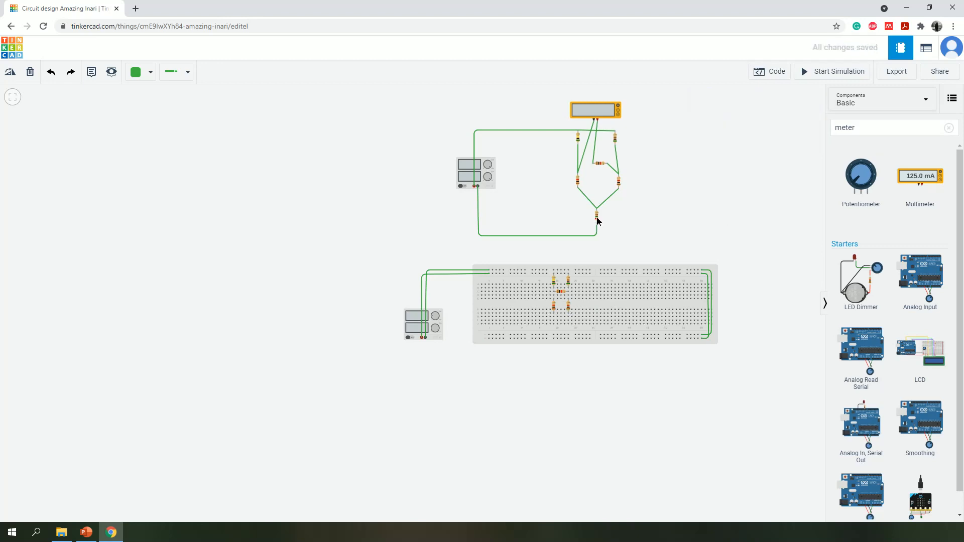
- Copy the 250 Ω resistor between the right column and the lower power rail, and wire the two lower resistor columns together
click(597, 216)
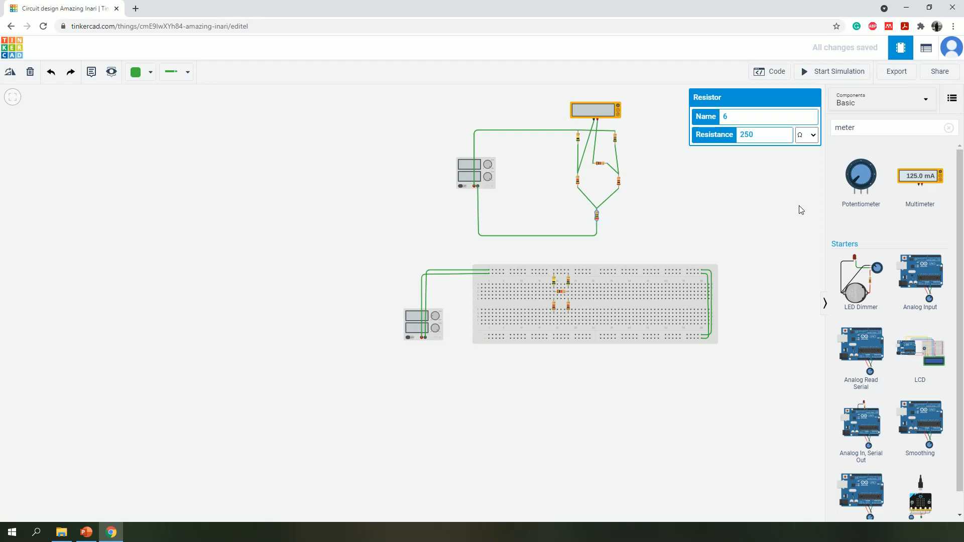
key(ctrl+c)
key(ctrl+v)
click(569, 336)
click(691, 232)
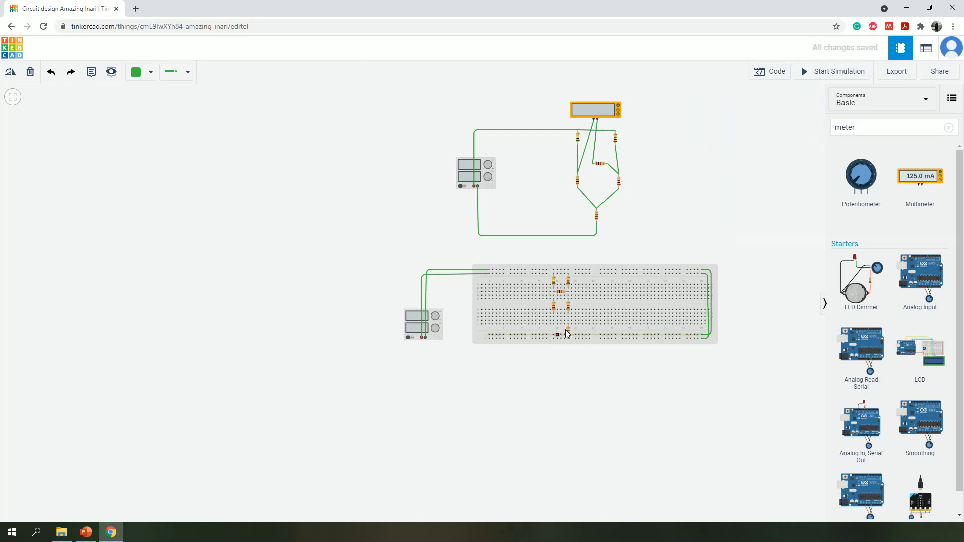
click(567, 334)
click(675, 236)
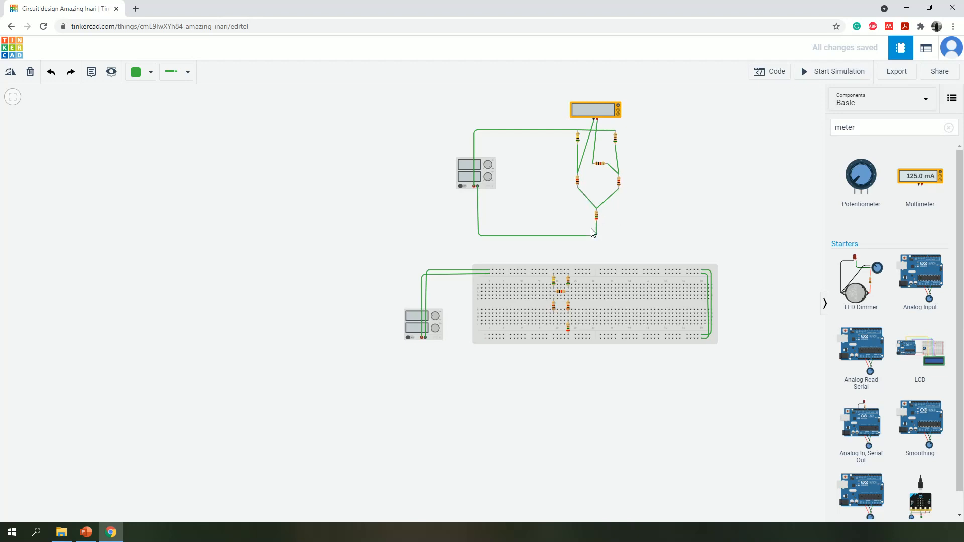
click(554, 317)
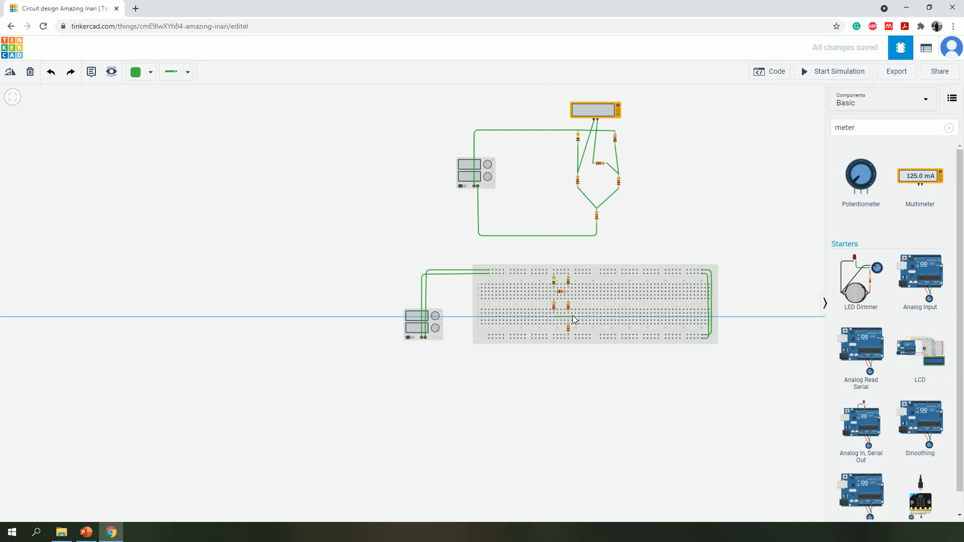
click(568, 317)
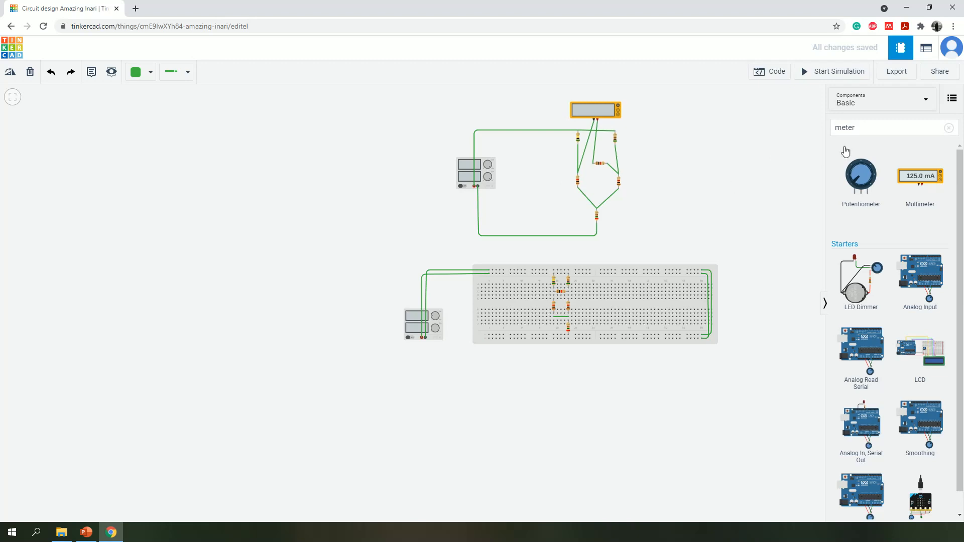
- Add a second multimeter beside the upper circuit and shift the breadboard's horizontal resistor right, so it starts at the right vertical resistor's column
drag(924, 176, 667, 203)
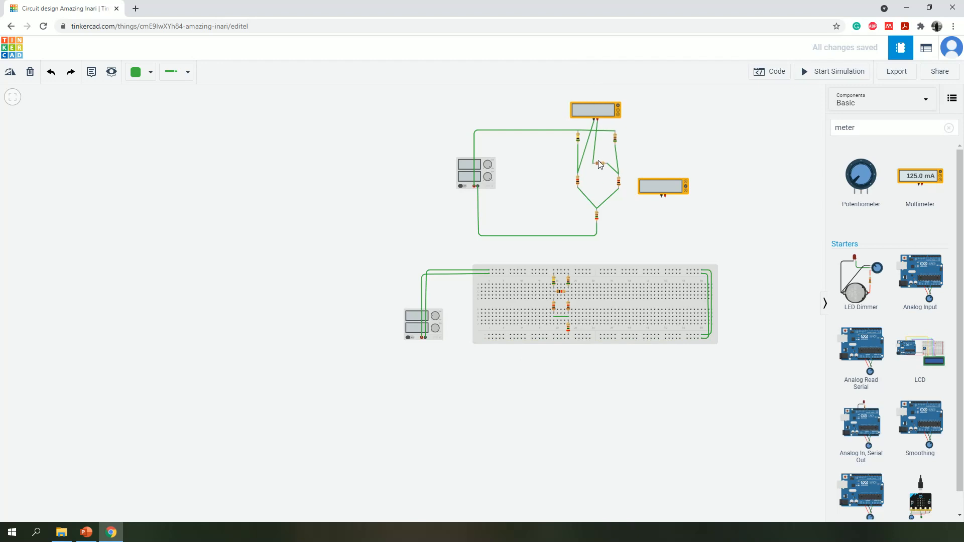
click(563, 295)
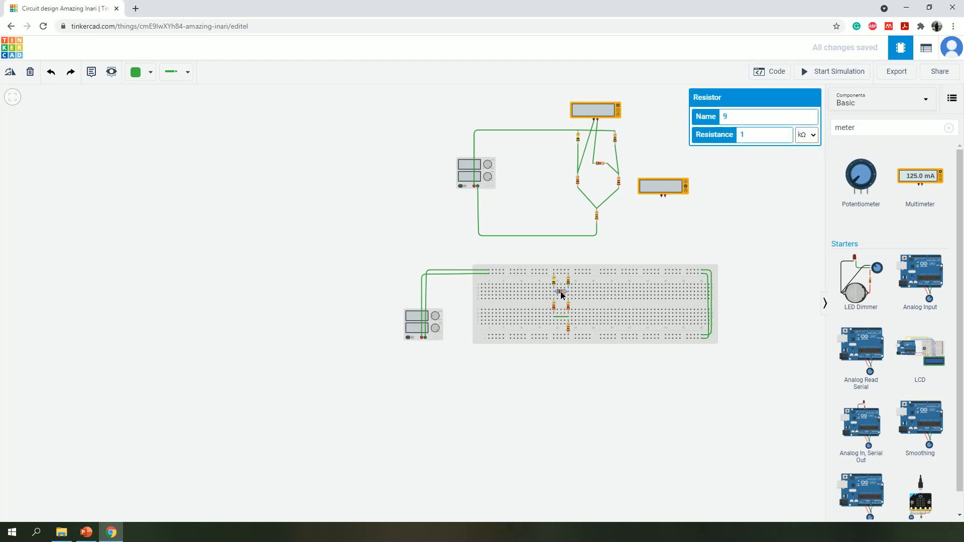
drag(563, 294, 584, 290)
- Wire the second multimeter's positive terminal to the horizontal resistor's free end and its negative terminal to the left resistor column
click(583, 289)
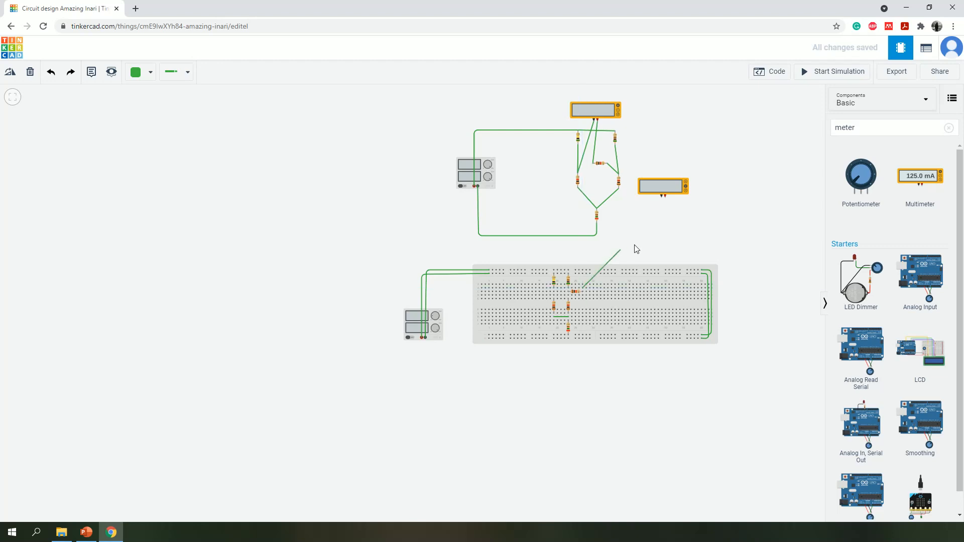
click(664, 195)
click(661, 196)
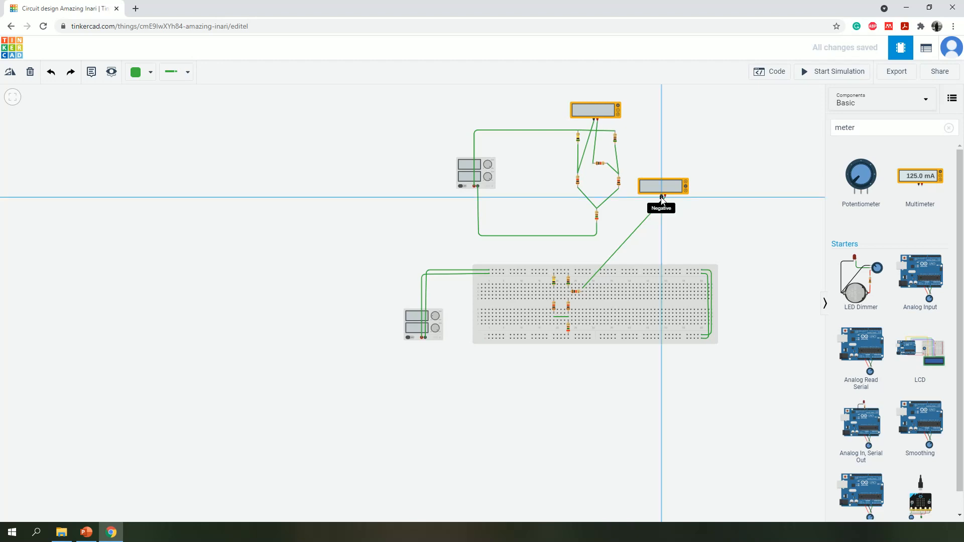
click(556, 291)
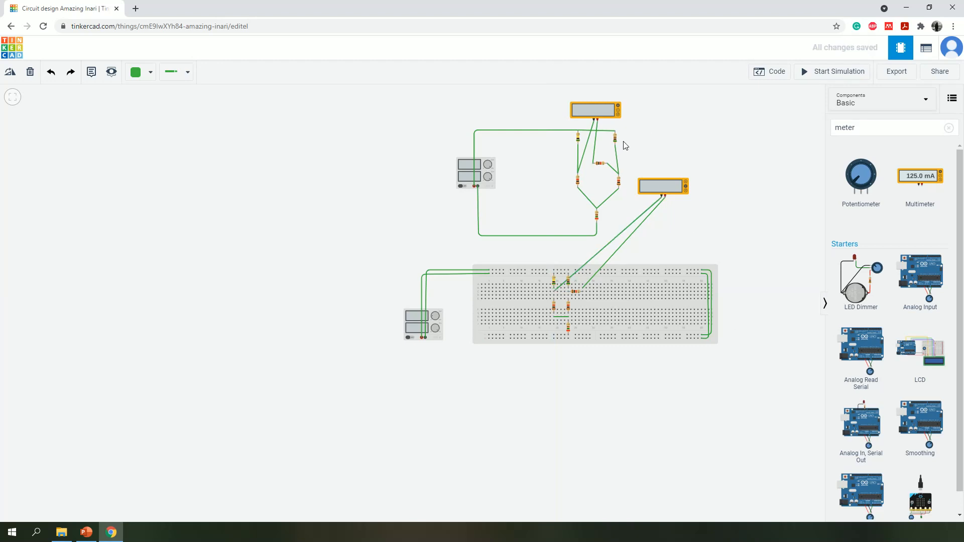
- Set the second multimeter's mode to Amperage
click(679, 192)
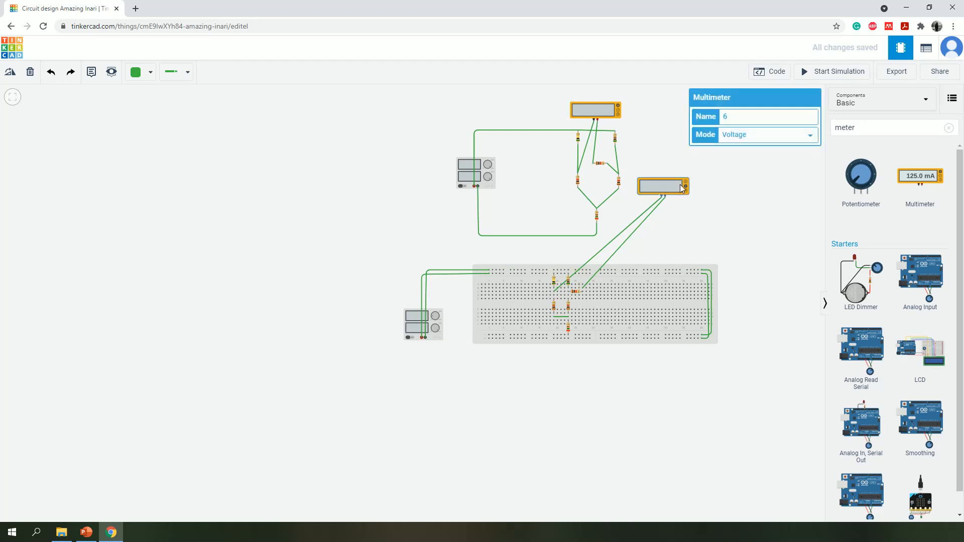
click(751, 136)
click(741, 148)
click(751, 194)
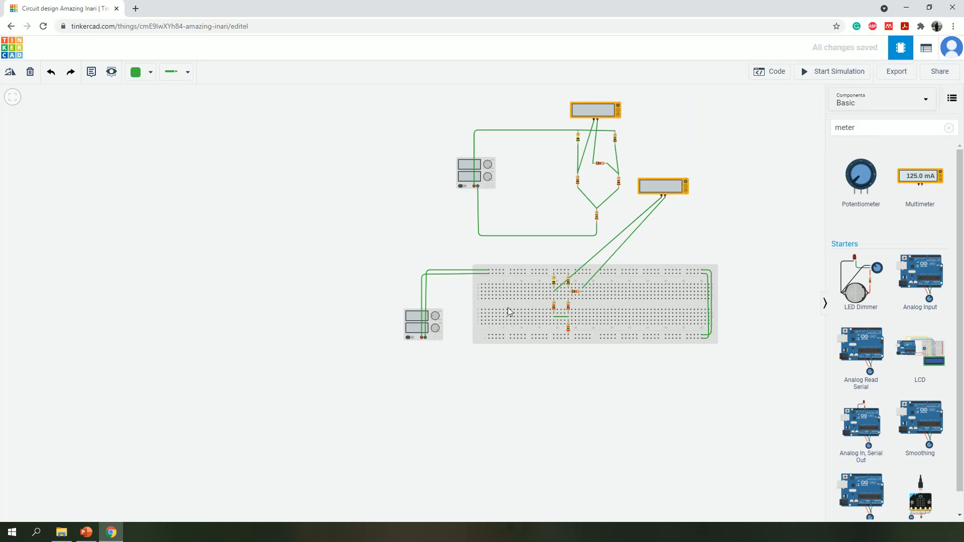
- Set the breadboard power supply's voltage to 30
click(415, 324)
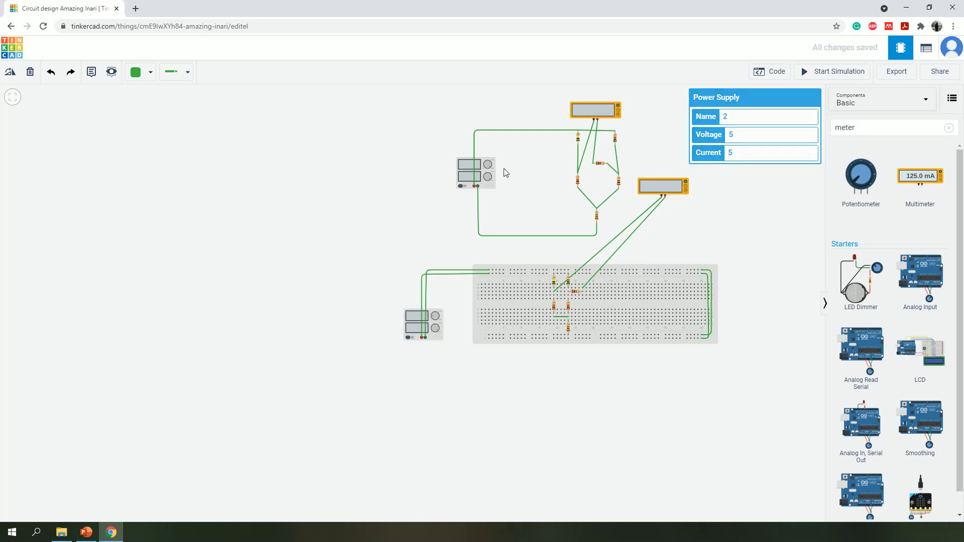
click(495, 170)
click(418, 330)
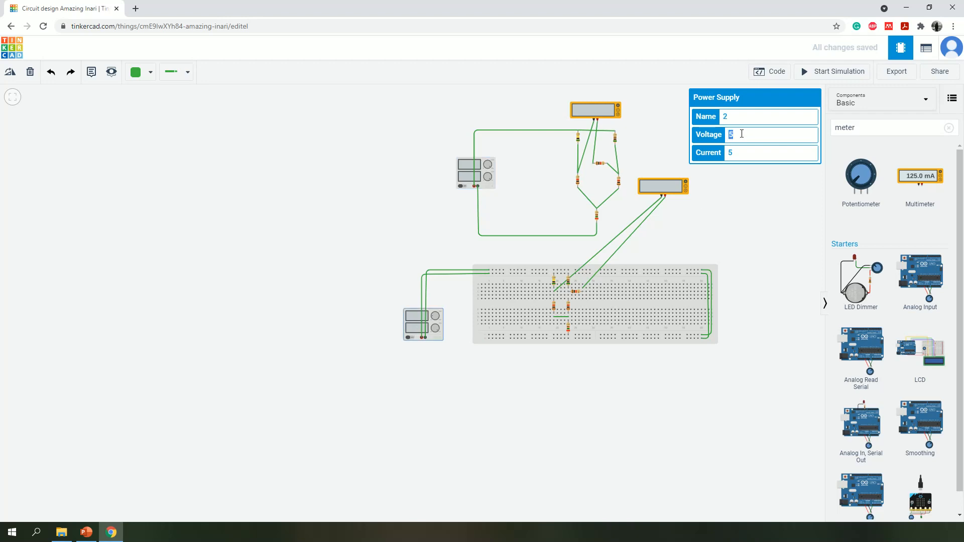
text(30)
click(782, 204)
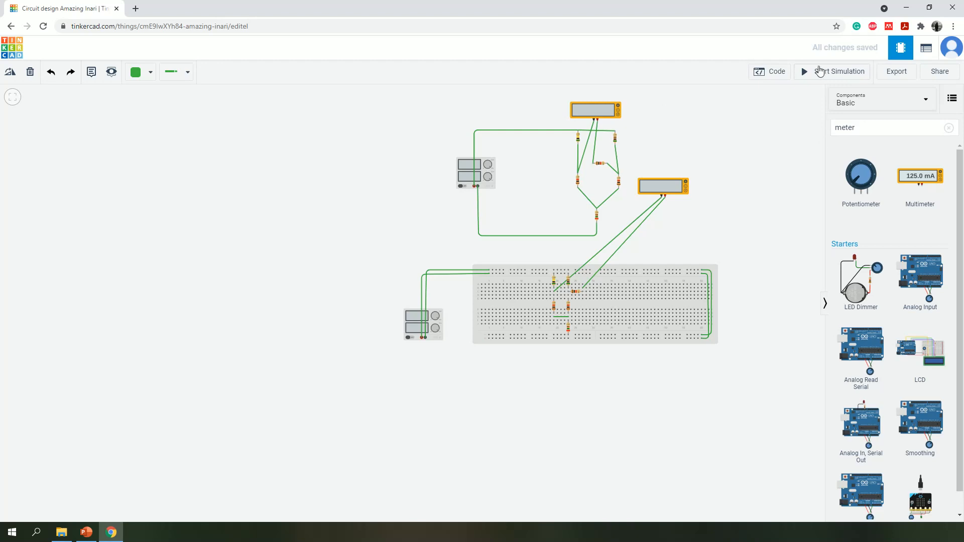
- Simulate both circuits to compare their multimeter currents, and stop the simulation
click(820, 71)
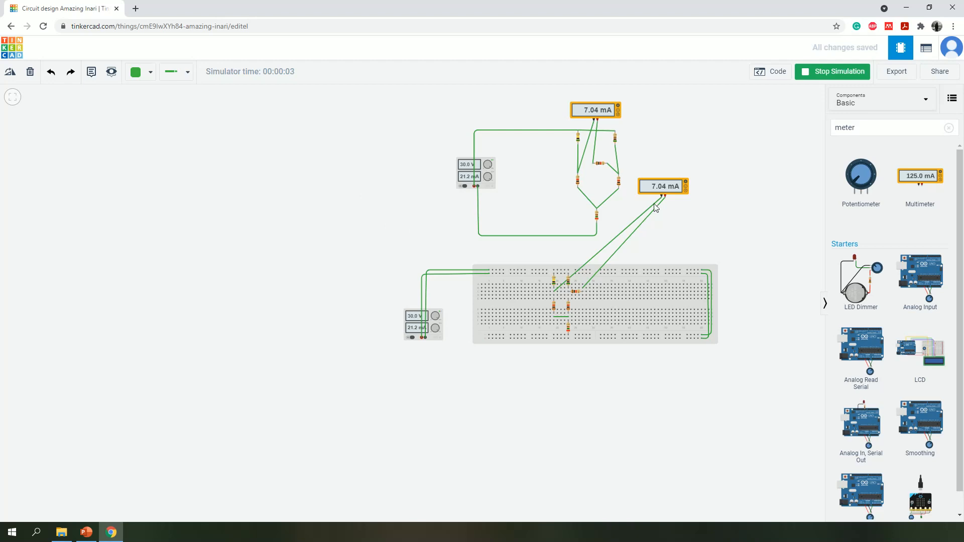
click(677, 188)
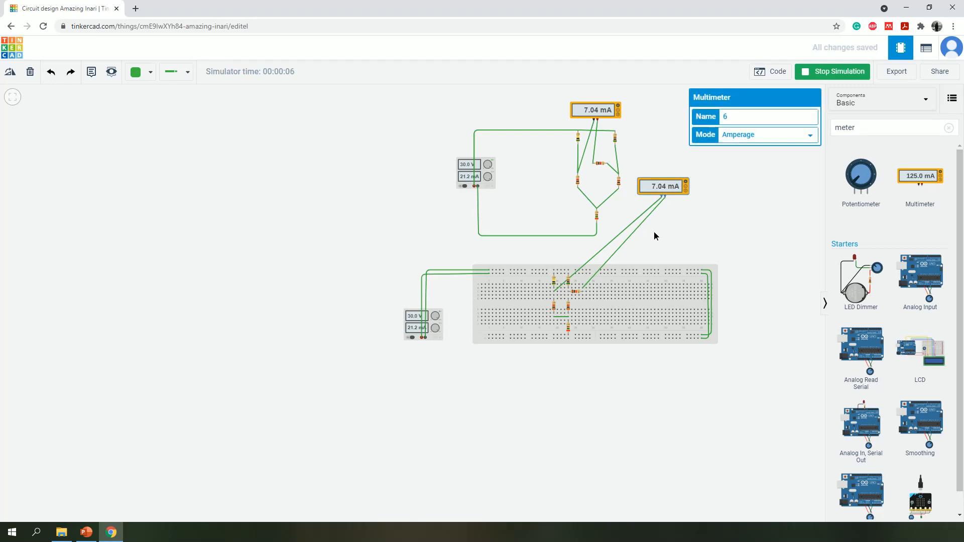
click(789, 171)
click(665, 191)
click(817, 75)
- Move the second multimeter down to just above the breadboard
drag(683, 190, 633, 256)
click(762, 225)
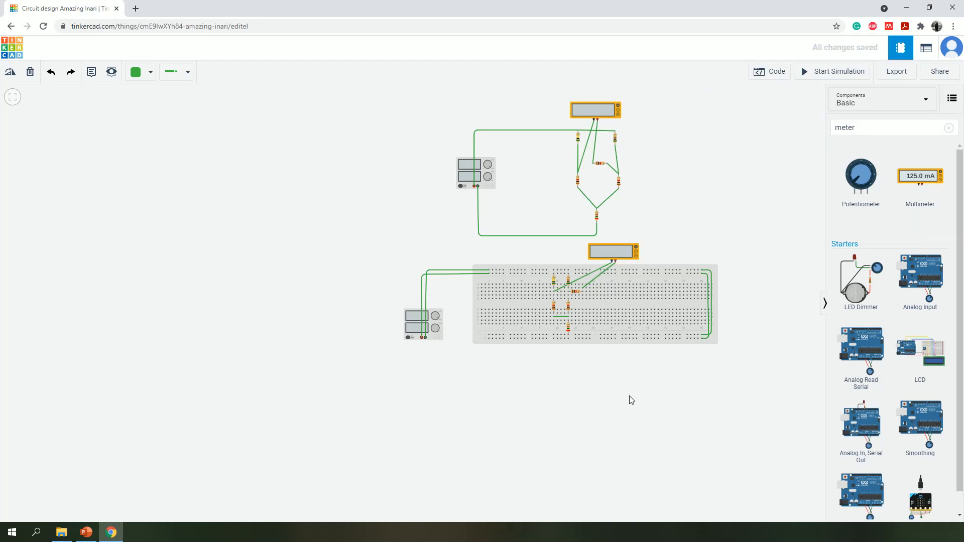
drag(432, 96, 289, 100)
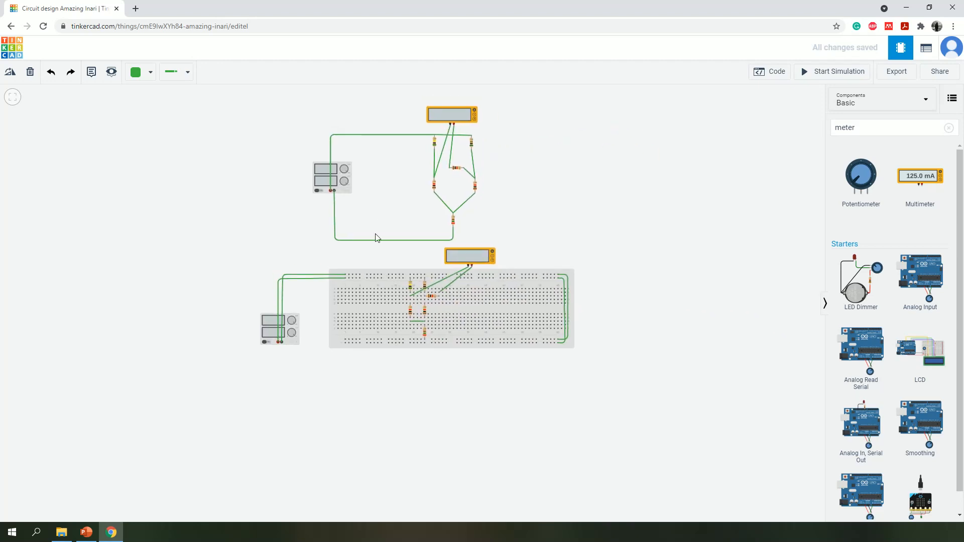
- Delete the power supply and the multimeter of the original circuit above the breadboard
click(334, 187)
drag(389, 181, 414, 189)
key(Delete)
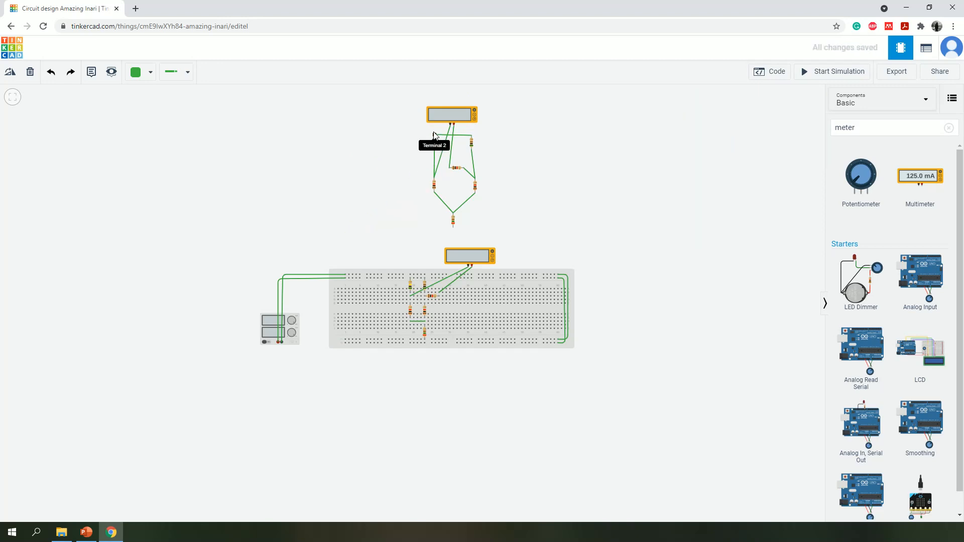
click(437, 120)
key(Delete)
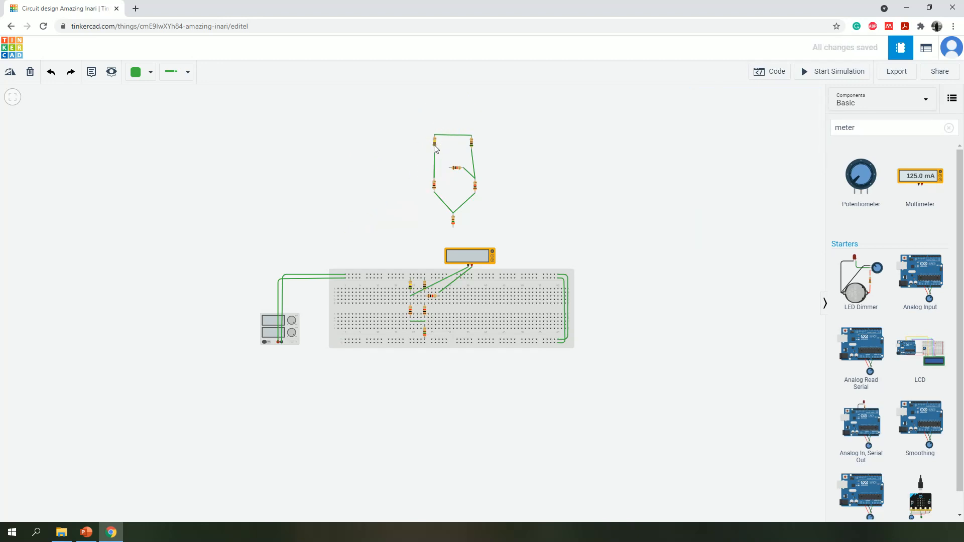
- Delete the six bridge resistors of the original circuit, leaving only the breadboard circuit
click(435, 148)
key(Delete)
click(472, 144)
key(Delete)
click(458, 169)
key(Delete)
click(475, 188)
key(Delete)
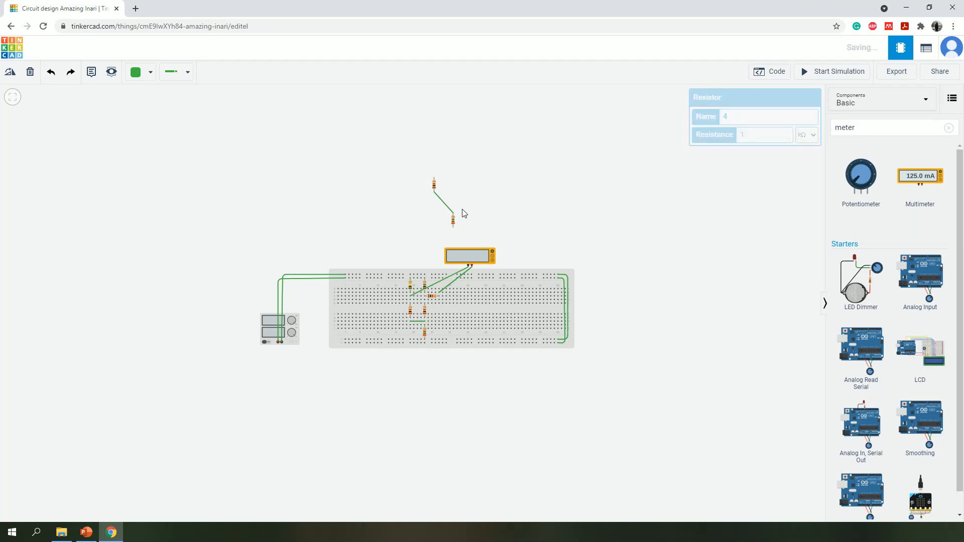
click(453, 220)
key(Delete)
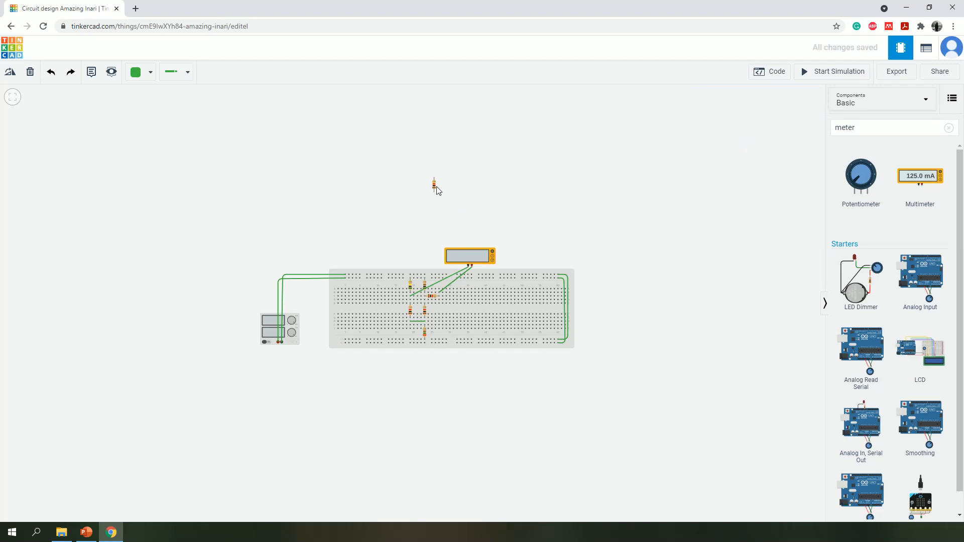
click(434, 184)
key(Delete)
- Capture the whole breadboard circuit with the simulation stopped using Snipping Tool, and close the snip
scroll(359, 411, up, 3)
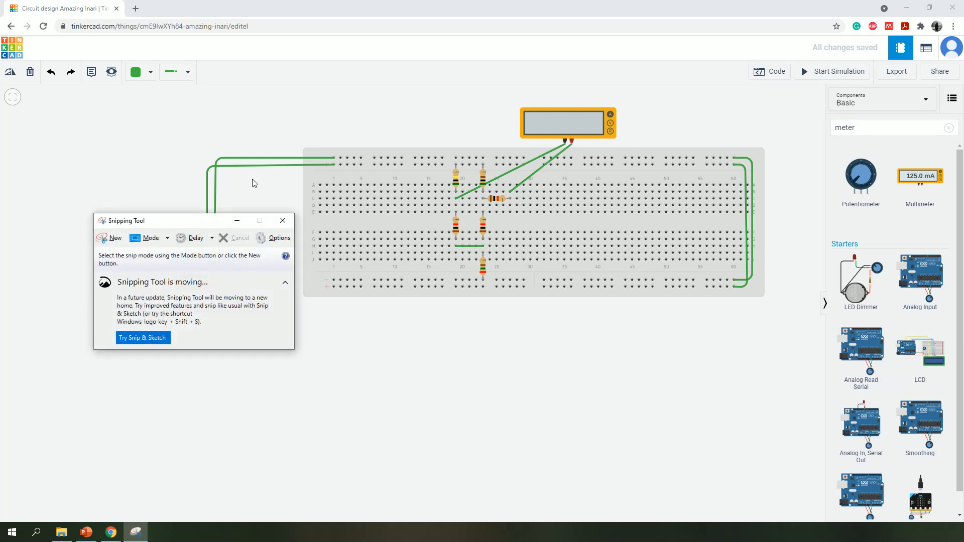
click(107, 237)
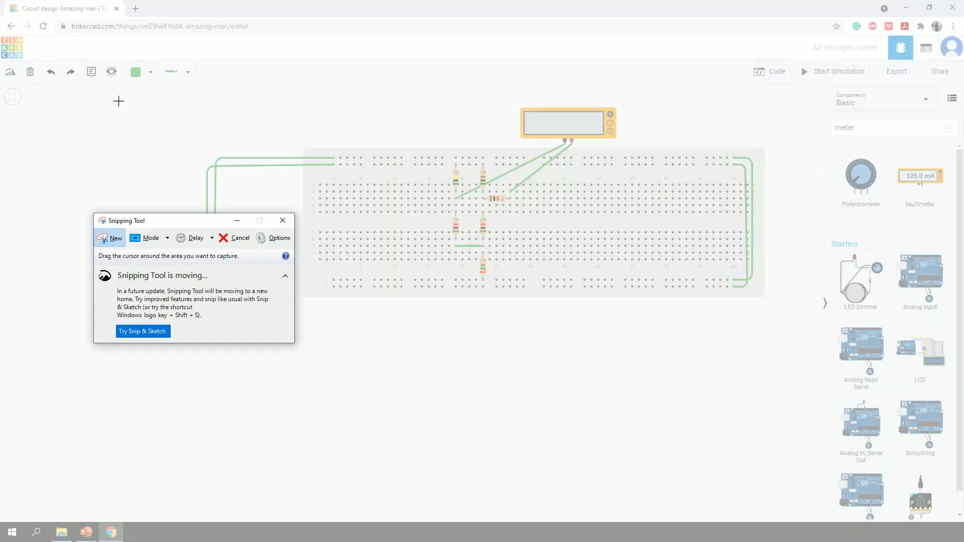
drag(119, 101, 789, 319)
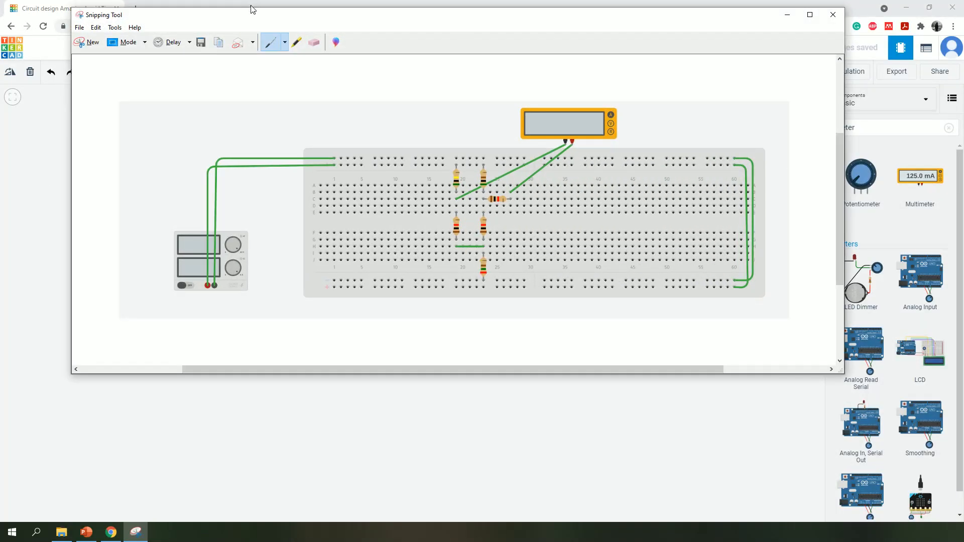
drag(265, 19, 352, 108)
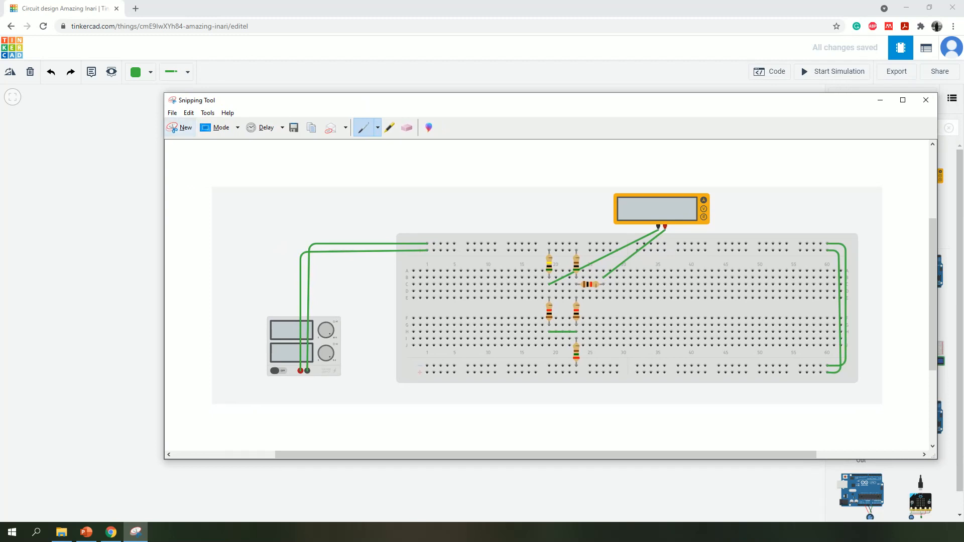
click(925, 107)
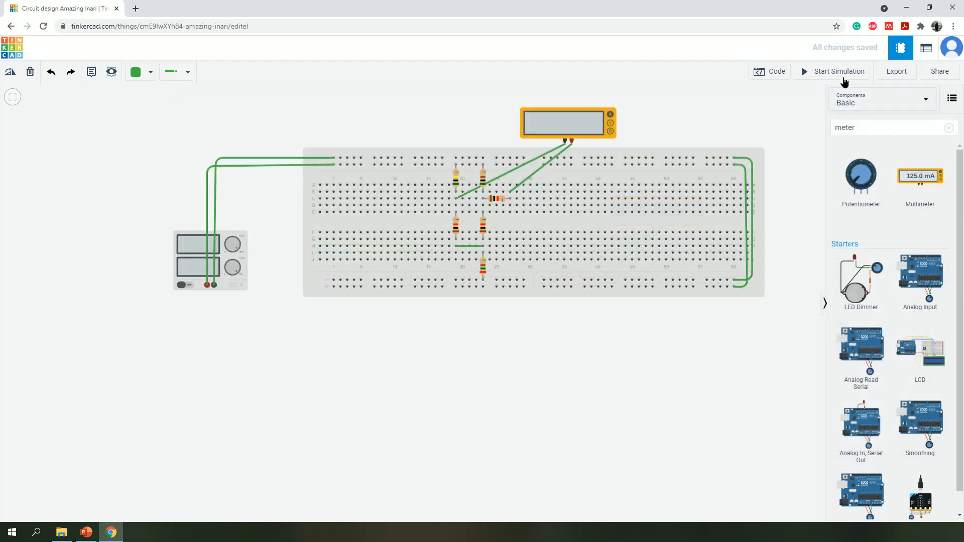
- Start the simulation, capture the running breadboard circuit with Snipping Tool, and close the snip
click(841, 73)
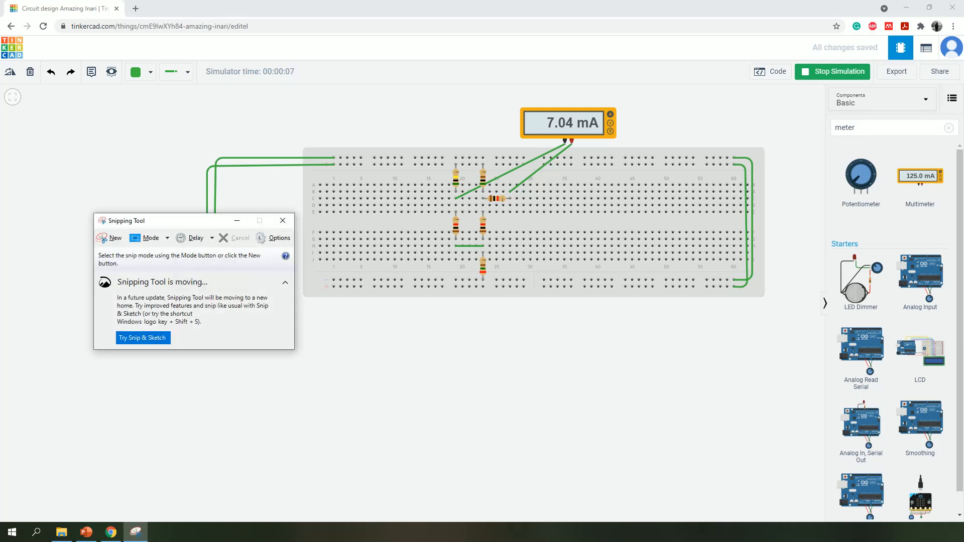
click(110, 244)
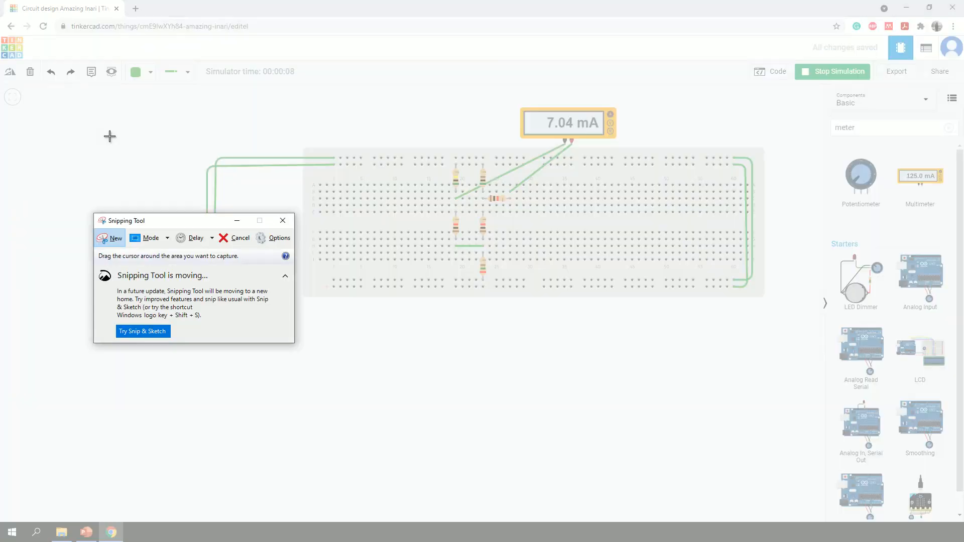
drag(106, 96, 788, 321)
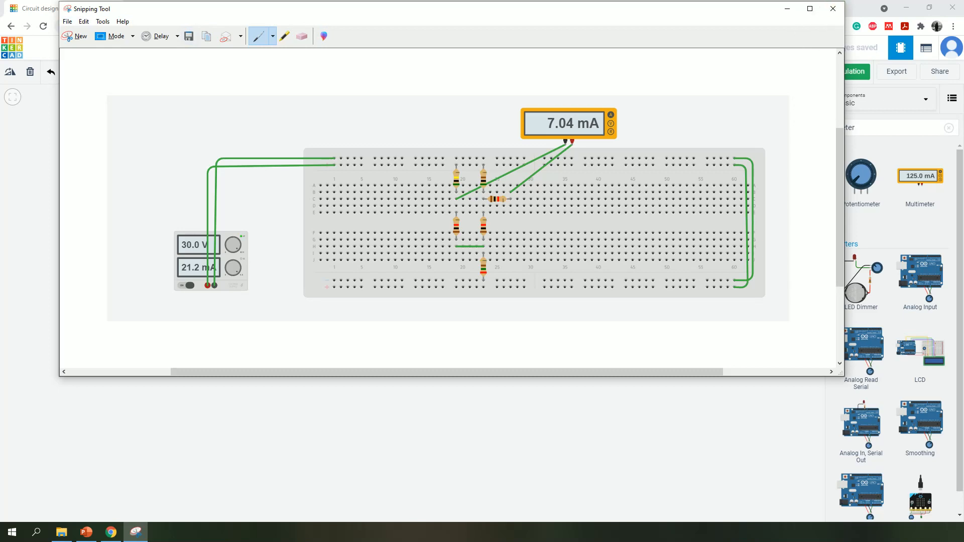
click(833, 9)
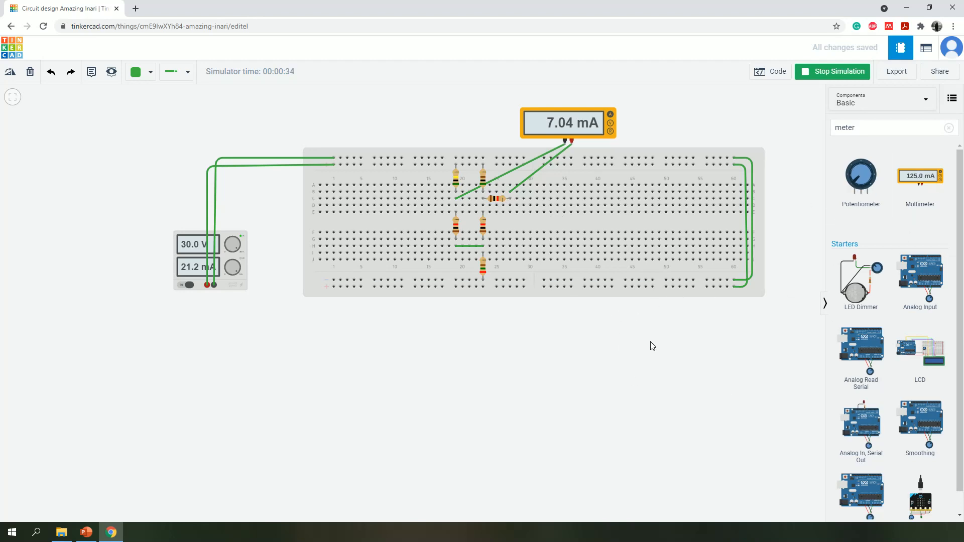
click(568, 126)
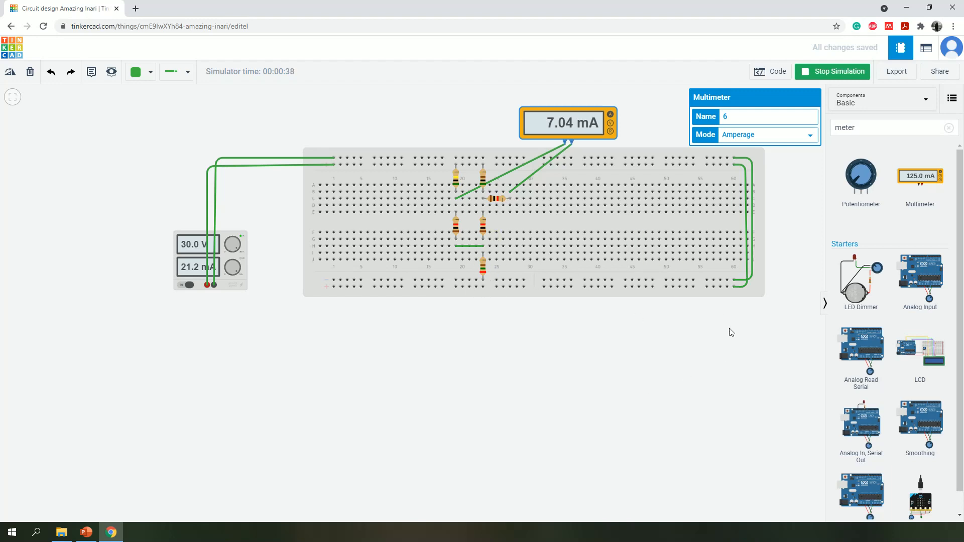
click(502, 366)
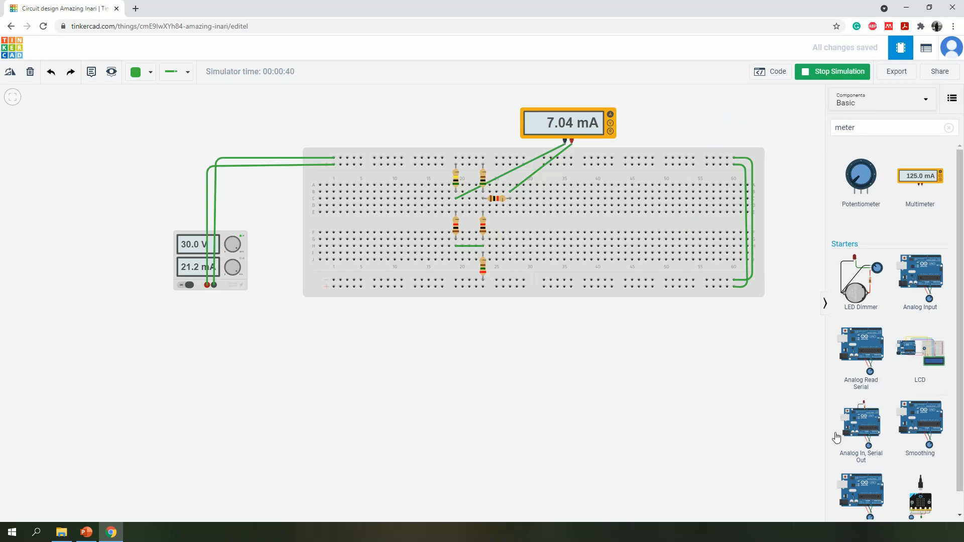